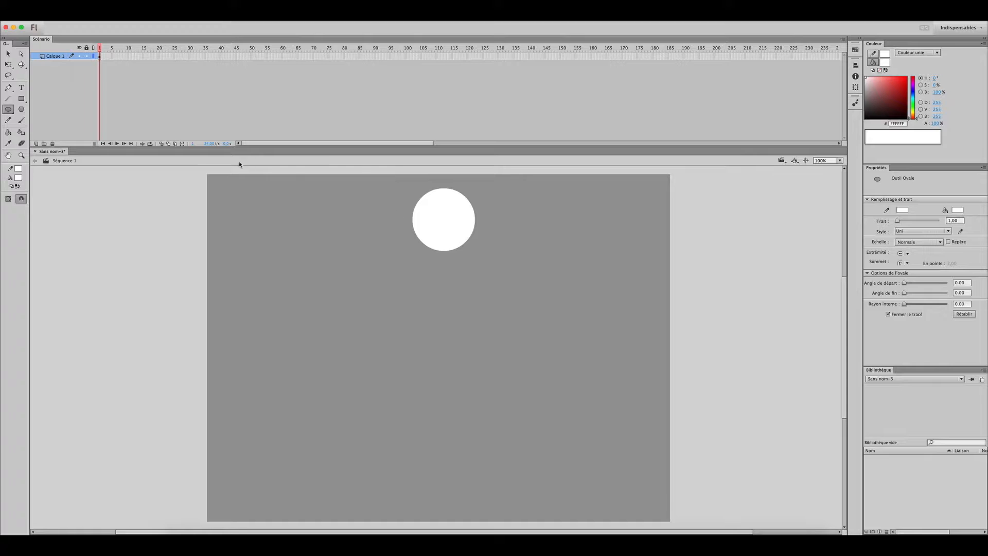
Step: Delete the white circle's outline, and copy its keyframe from frame 1 to frame 20
left_click(466, 243)
key("Delete")
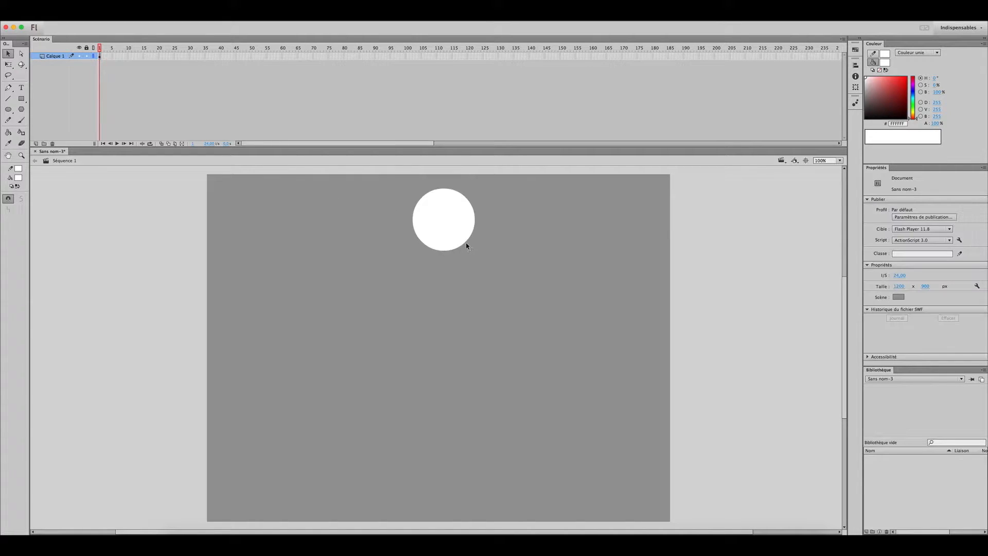
left_click(100, 56)
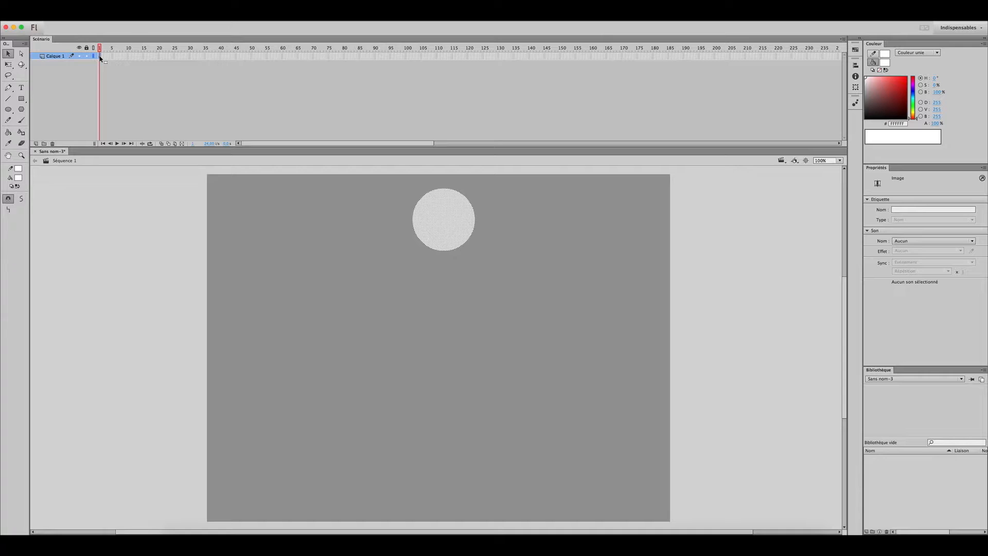
left_click_drag(100, 58, 159, 59)
left_click(159, 50)
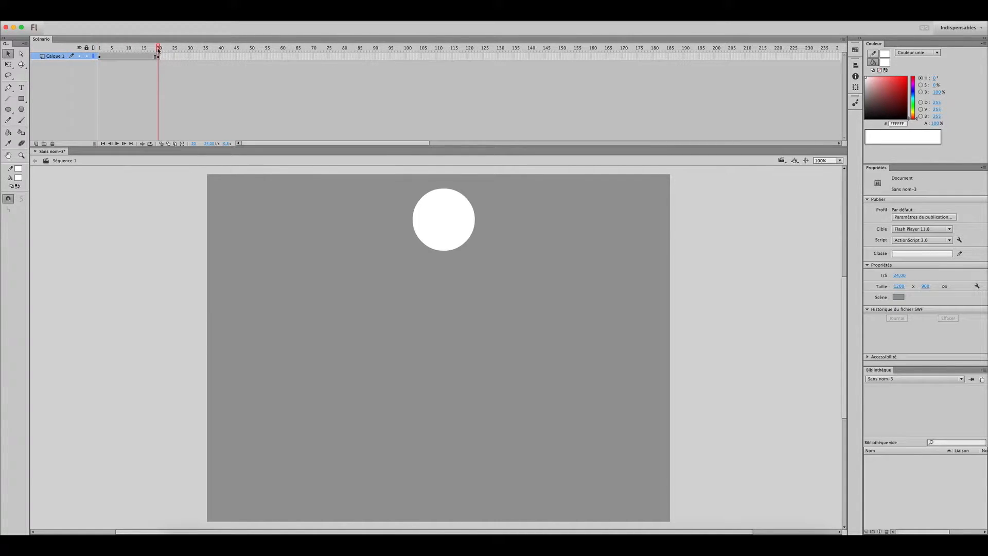
Step: Create a shape tween on the circle's layer between frames 1 and 20
left_click_drag(99, 50, 127, 67)
right_click(129, 56)
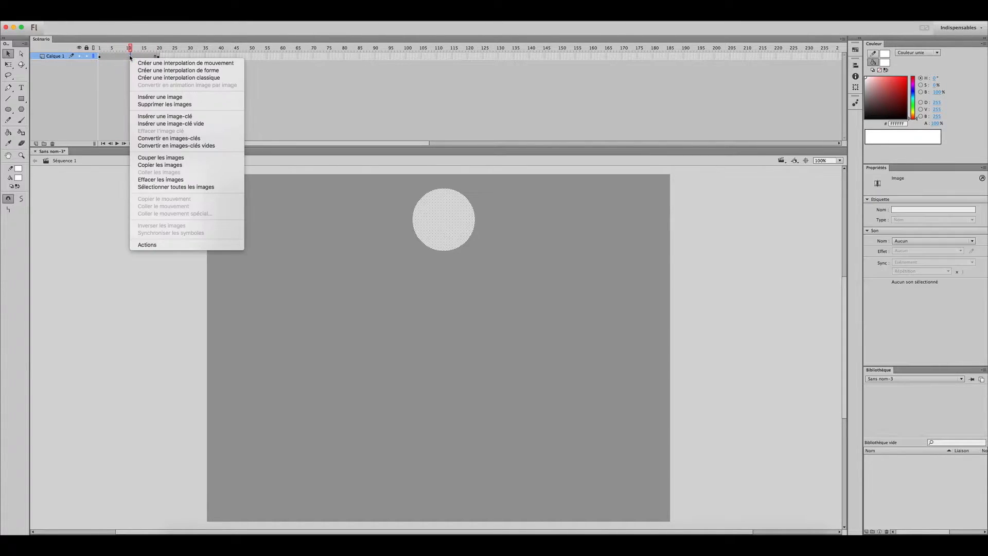
left_click(218, 73)
Step: Move the circle at frame 20 to the lower-right area of the stage and preview the tween
left_click_drag(129, 48, 159, 48)
left_click(444, 223)
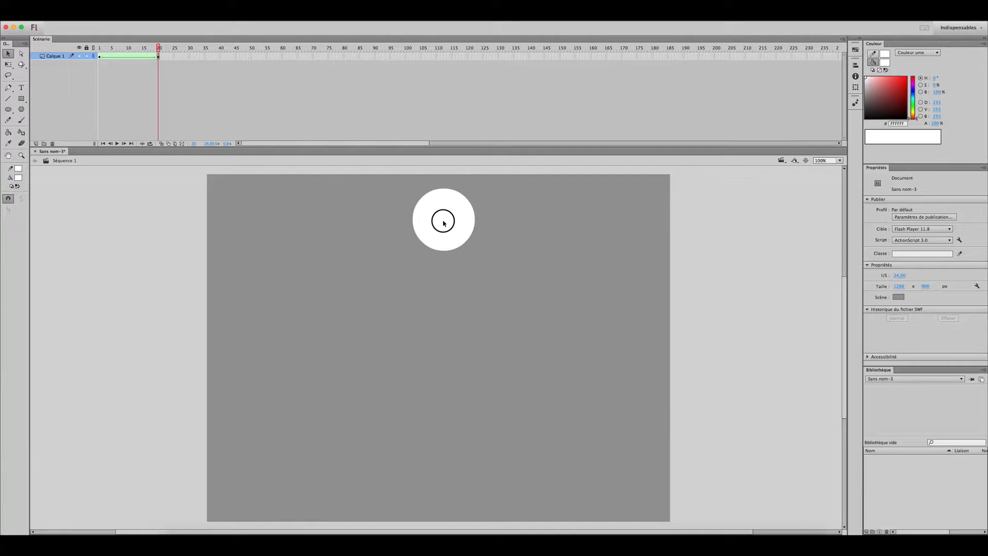
left_click_drag(445, 239, 595, 428)
left_click(529, 331)
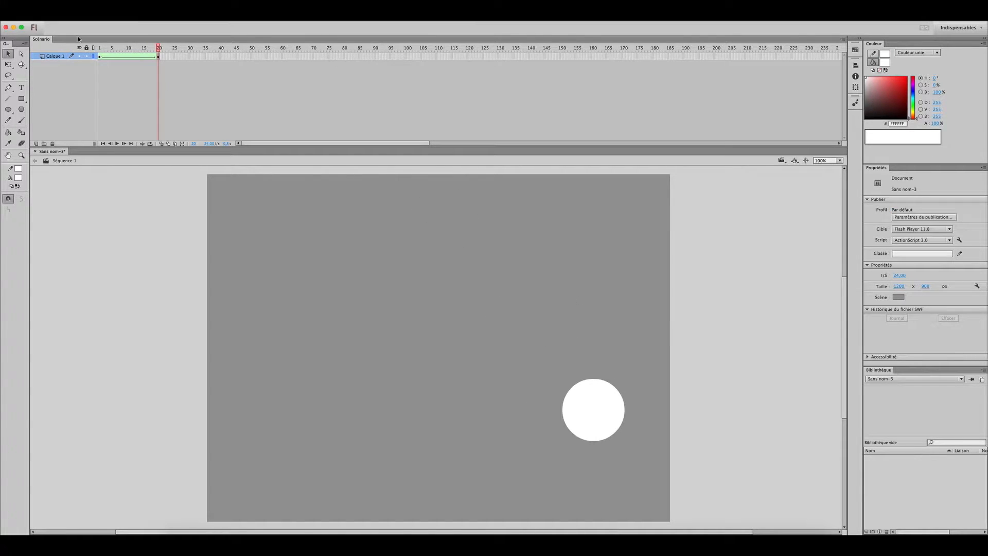
left_click_drag(103, 50, 159, 61)
key("Return")
Step: Copy the frame 1 keyframe onto frame 20 so the movement ends where it starts
left_click(99, 57)
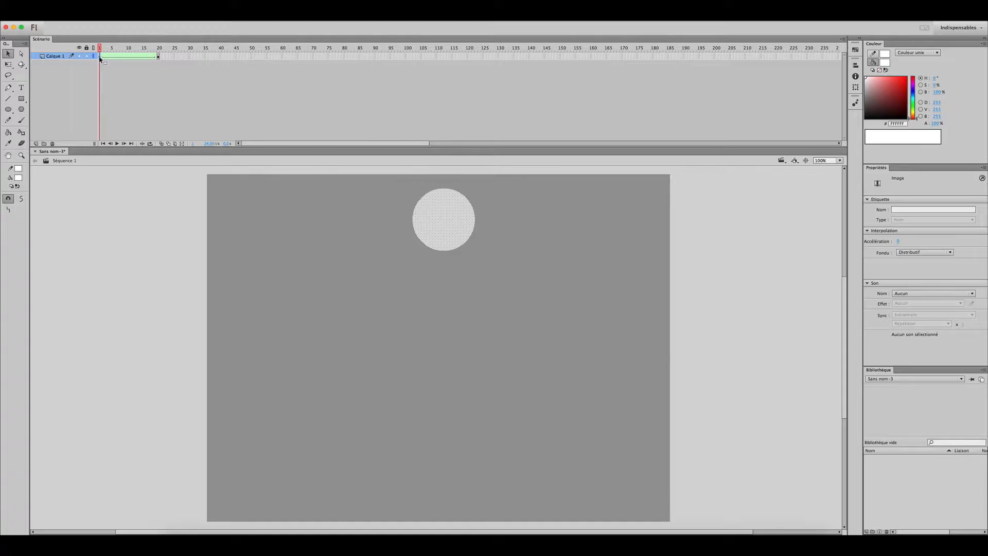
left_click_drag(101, 59, 159, 57)
left_click(164, 71)
left_click(100, 49)
Step: Insert a keyframe at frame 10, in the middle of the shape tween
left_click(128, 49)
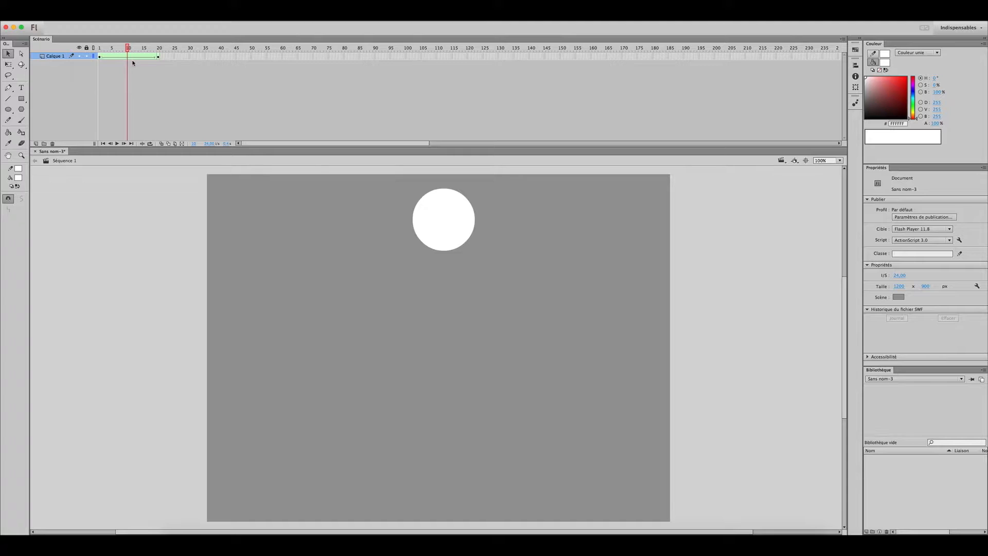
right_click(128, 57)
left_click(117, 68)
left_click(143, 73)
right_click(128, 58)
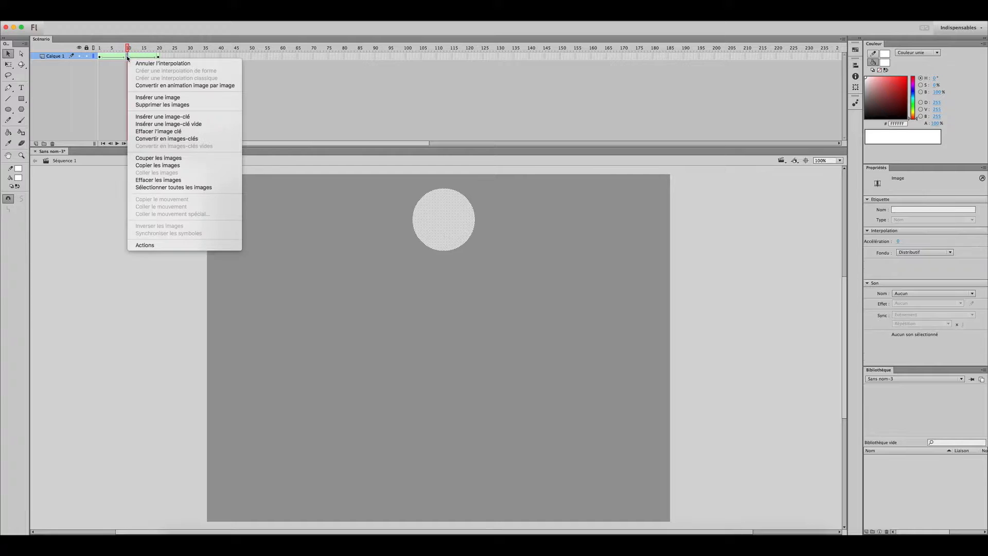
left_click(189, 120)
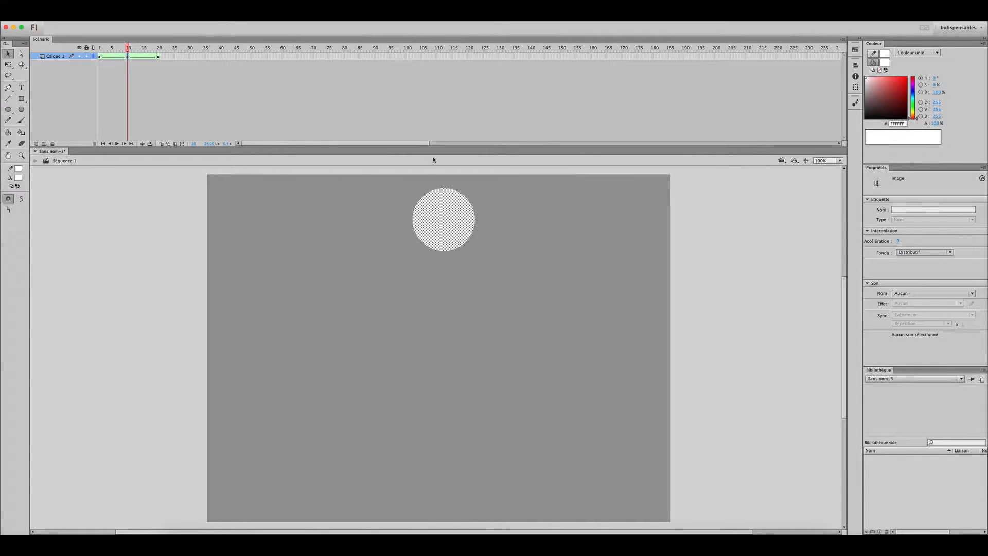
Step: Move the circle at frame 10 straight down to near the bottom edge of the stage
left_click_drag(452, 219, 466, 359)
left_click_drag(467, 308, 451, 477)
left_click(515, 492)
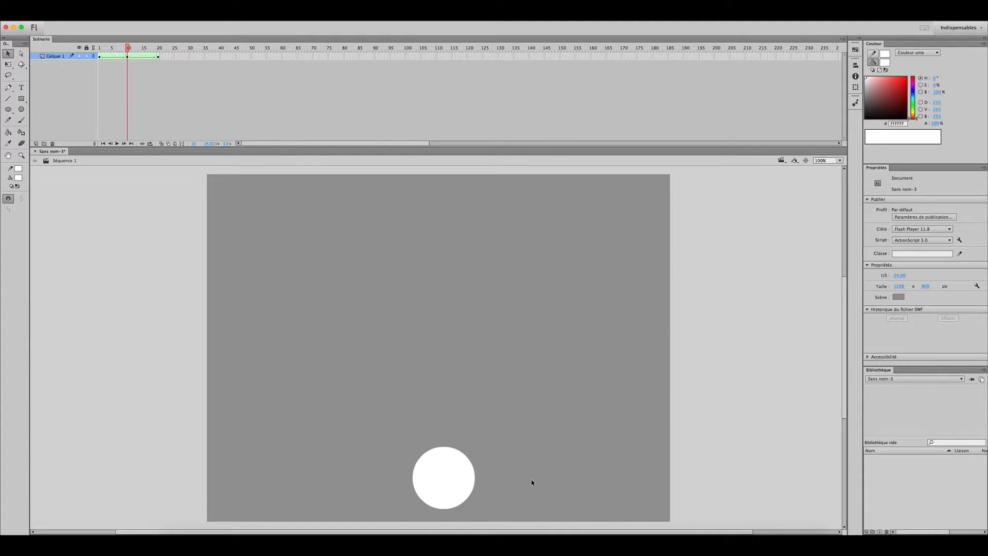
Step: Turn on loop playback and preview the bouncing animation
key("Return")
left_click(100, 45)
key("Return")
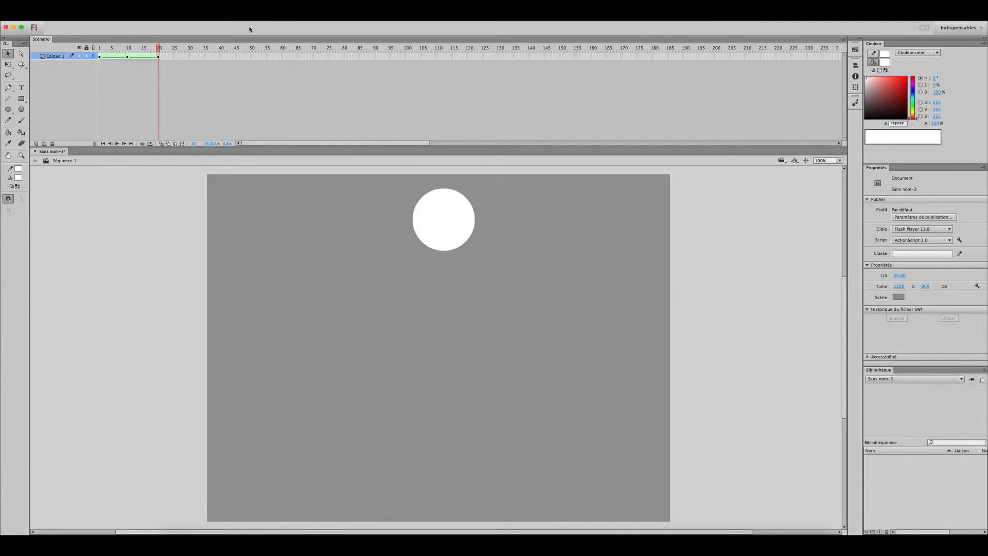
left_click(263, 21)
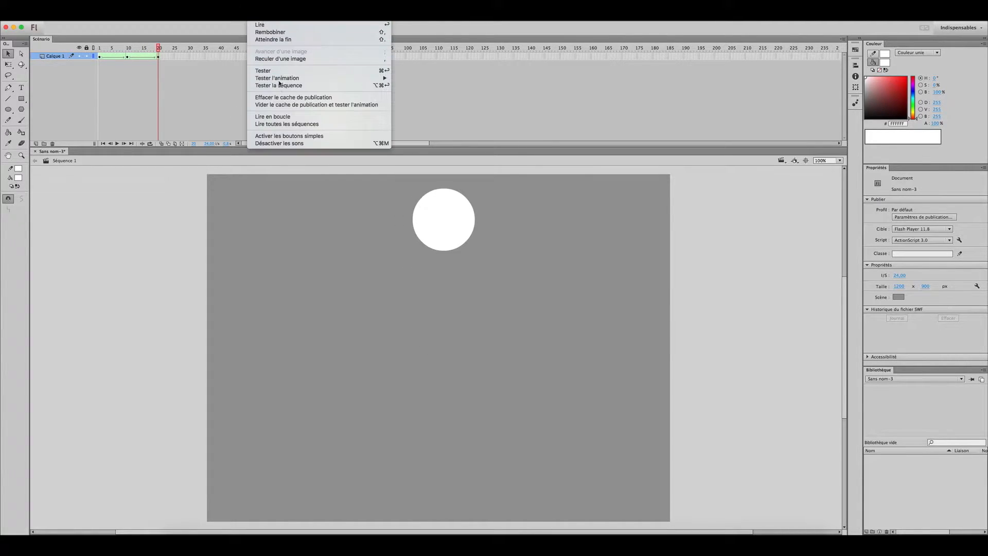
left_click(280, 118)
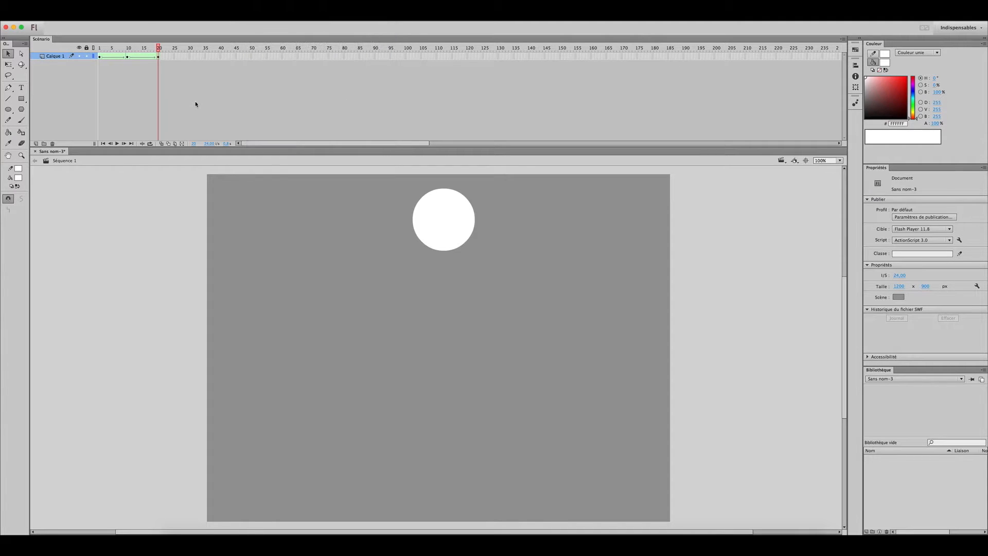
key("Return")
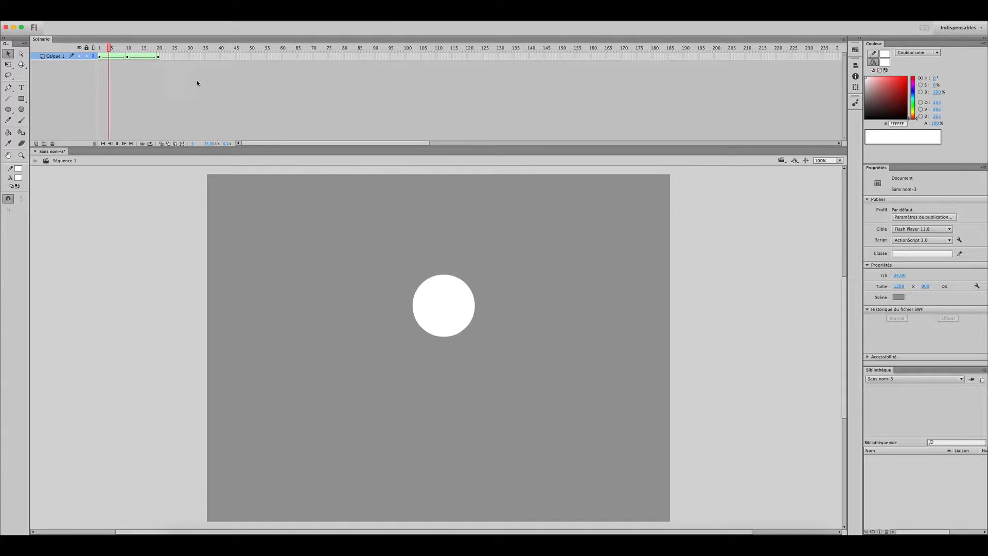
Step: Set the acceleration of the falling tween between frames 1 and 10 to -100
left_click(125, 55)
mouse_move(126, 51)
left_mouse_down()
mouse_move(108, 53)
mouse_move(112, 65)
mouse_move(100, 53)
mouse_move(112, 54)
left_mouse_up()
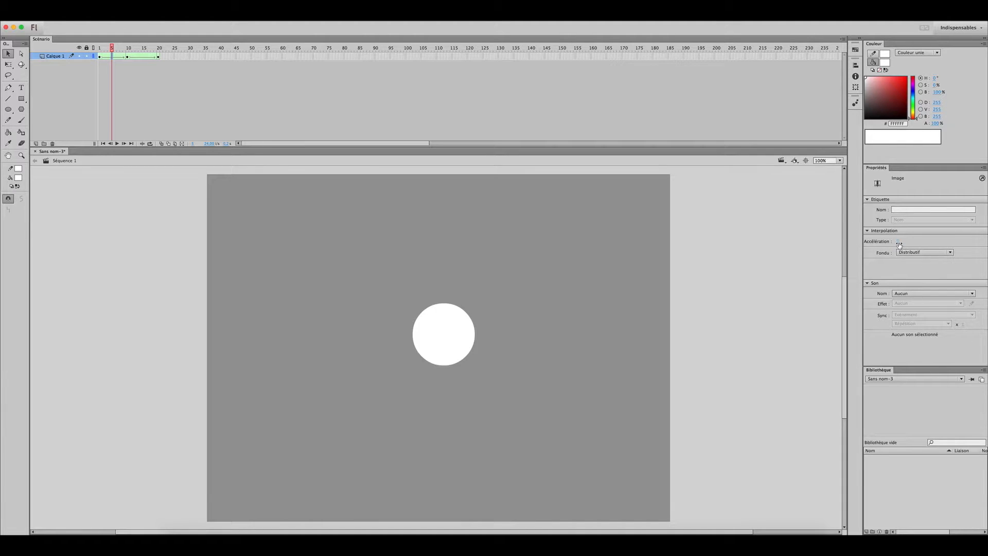
left_click_drag(895, 243, 763, 244)
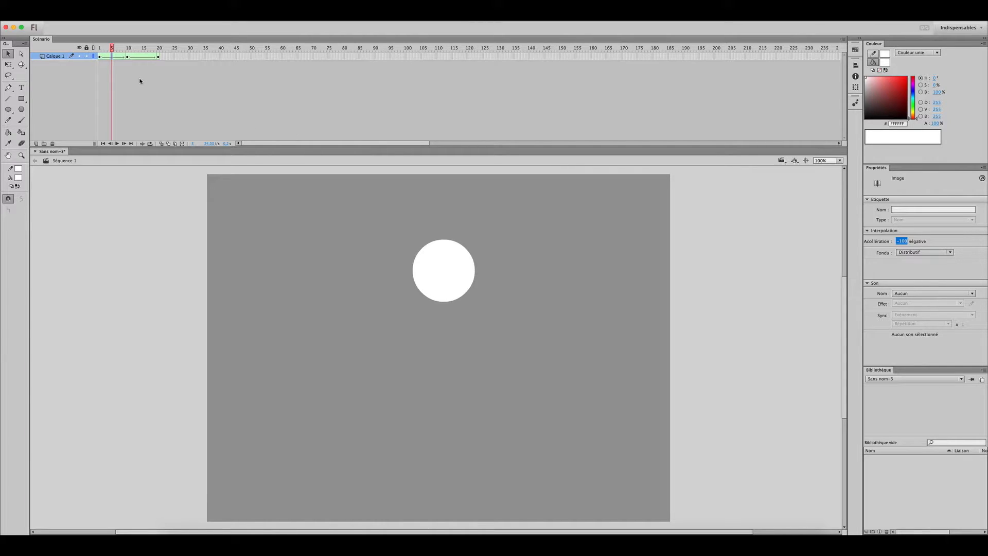
Step: Set the acceleration of the rising tween between frames 10 and 20 to 100 and preview the bounce
left_click_drag(126, 51, 139, 51)
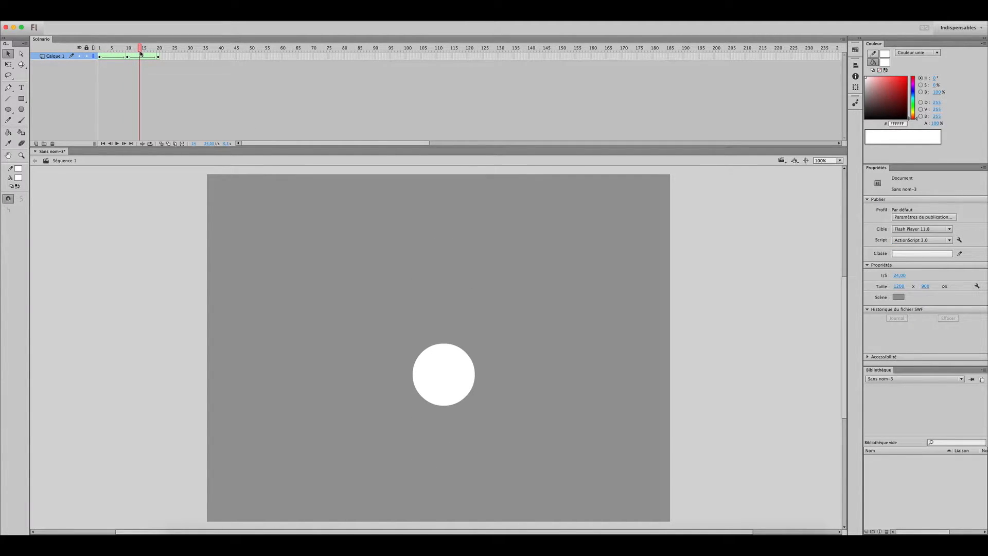
left_click(143, 56)
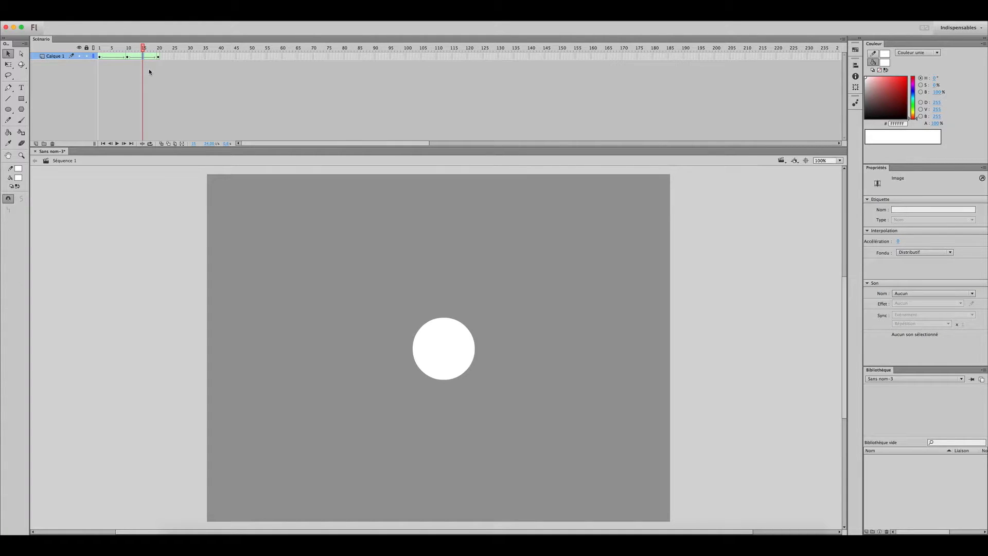
left_click_drag(897, 242, 967, 240)
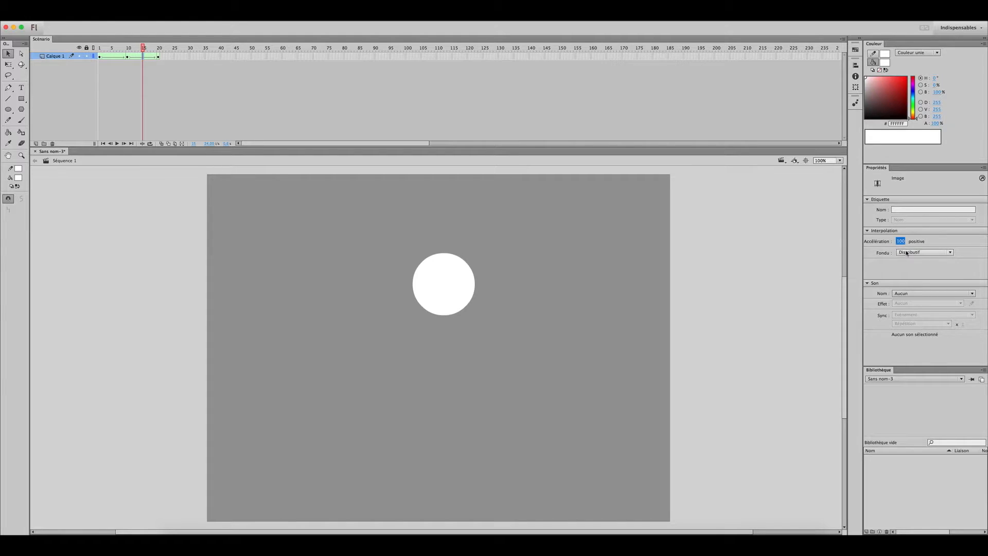
left_click(625, 261)
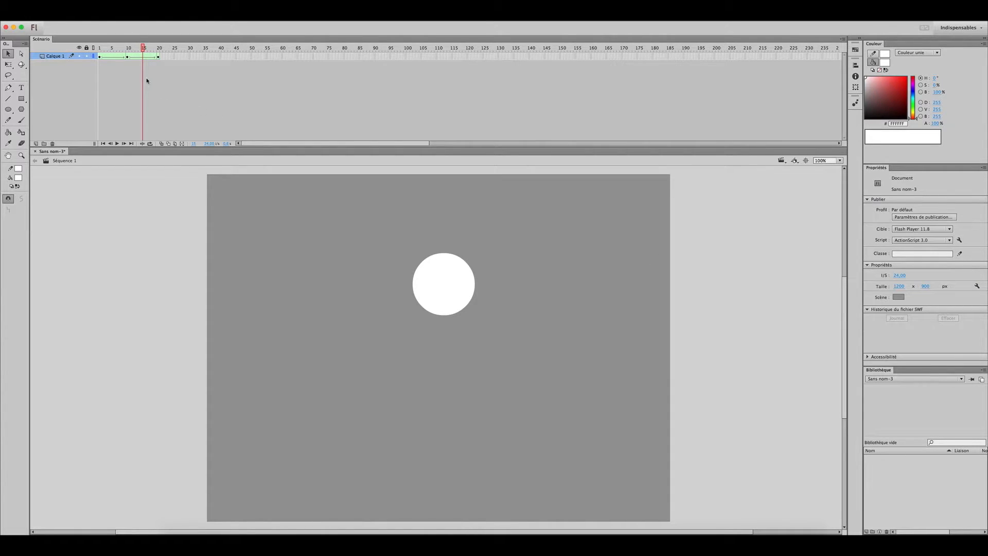
key("Return")
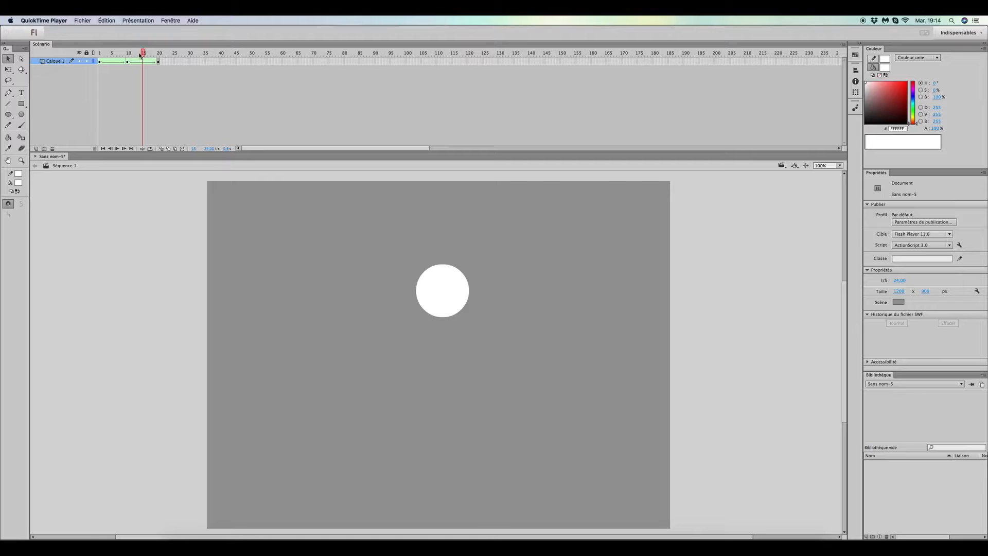
Step: Insert keyframes at frames 9 and 11, on either side of the impact keyframe at frame 10
mouse_move(140, 55)
left_mouse_down()
mouse_move(117, 51)
mouse_move(129, 64)
left_mouse_up()
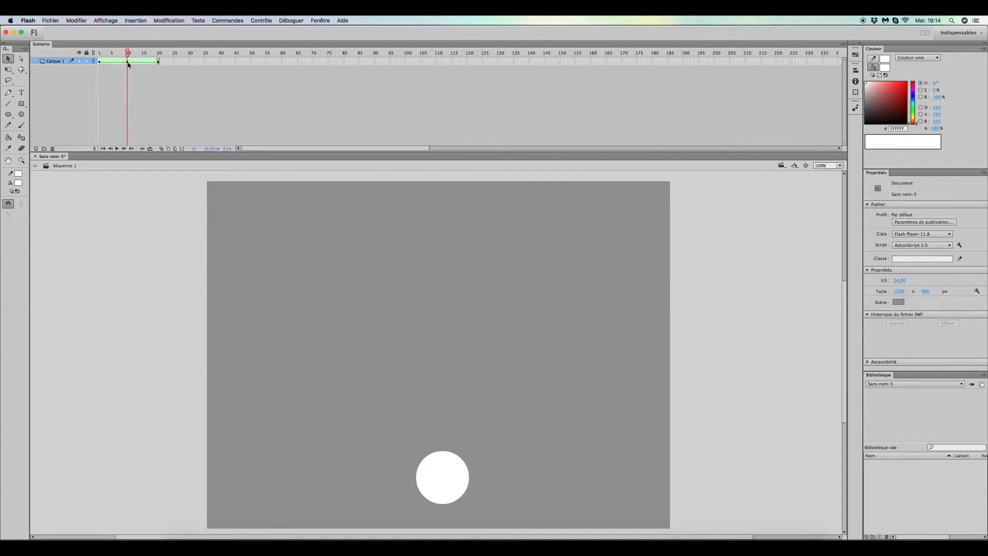
left_click(124, 63)
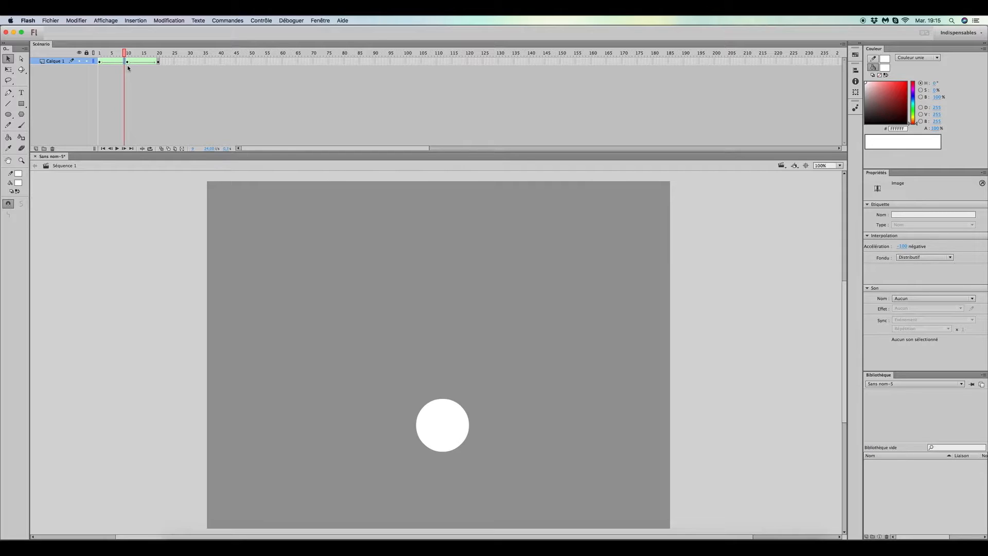
key("F6")
left_click(128, 67)
left_click_drag(124, 54, 125, 55)
left_click(129, 62)
left_click(132, 61)
left_click(130, 61)
key("F6")
left_click(135, 74)
left_click(128, 54)
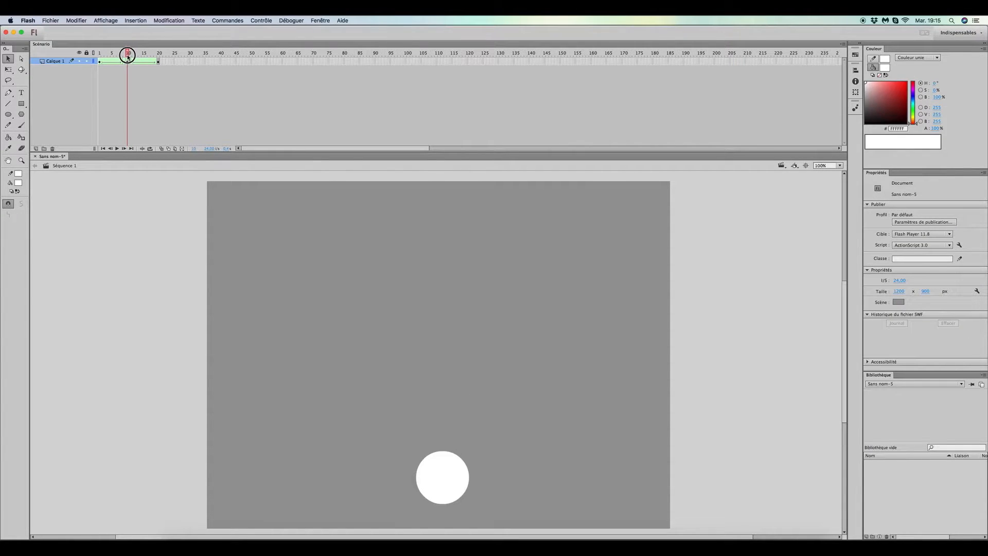
Step: Try flattening the circle at frame 10 with Free Transform into an ellipse about 384 by 116 px
left_click(440, 470)
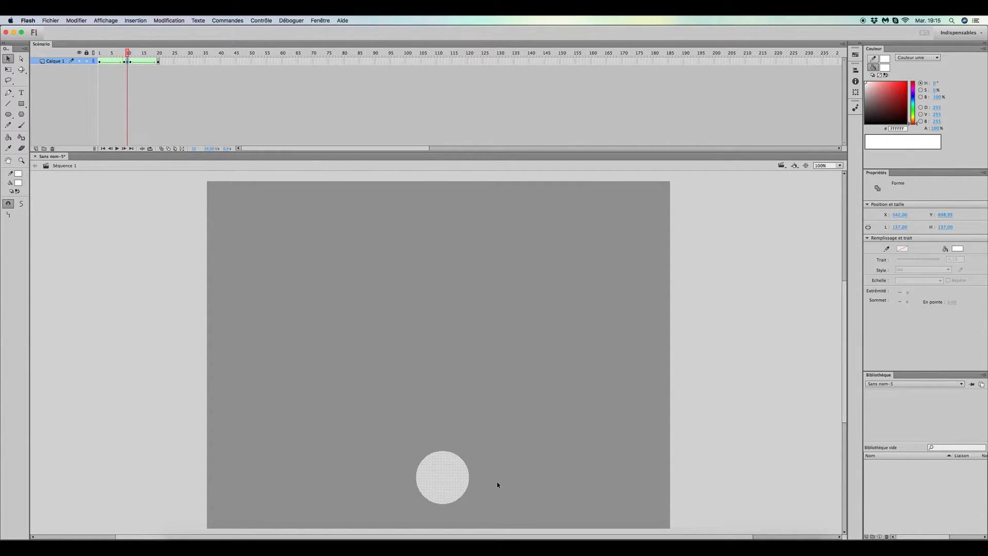
key("q")
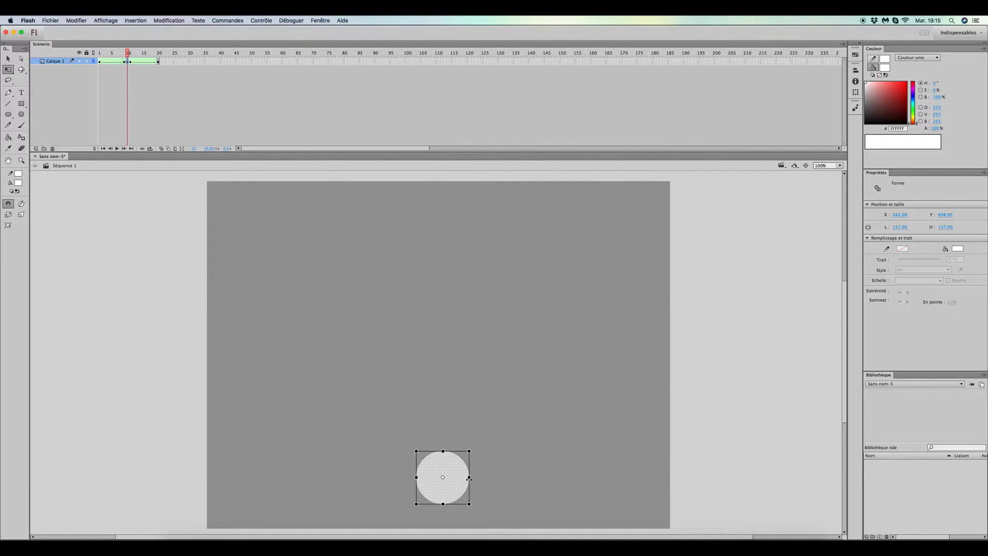
left_click_drag(469, 479, 482, 478)
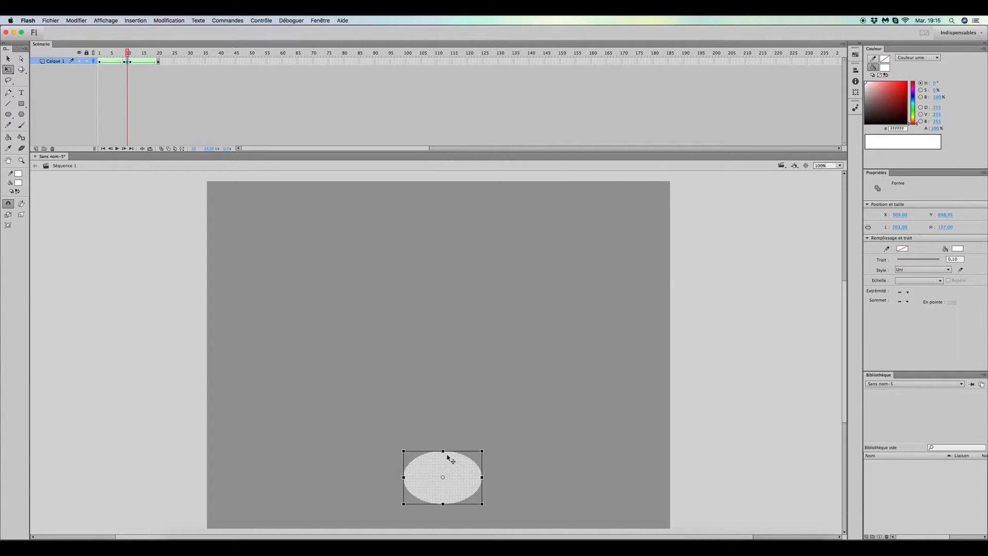
left_click_drag(443, 451, 518, 482)
left_click(497, 483)
left_click(472, 481)
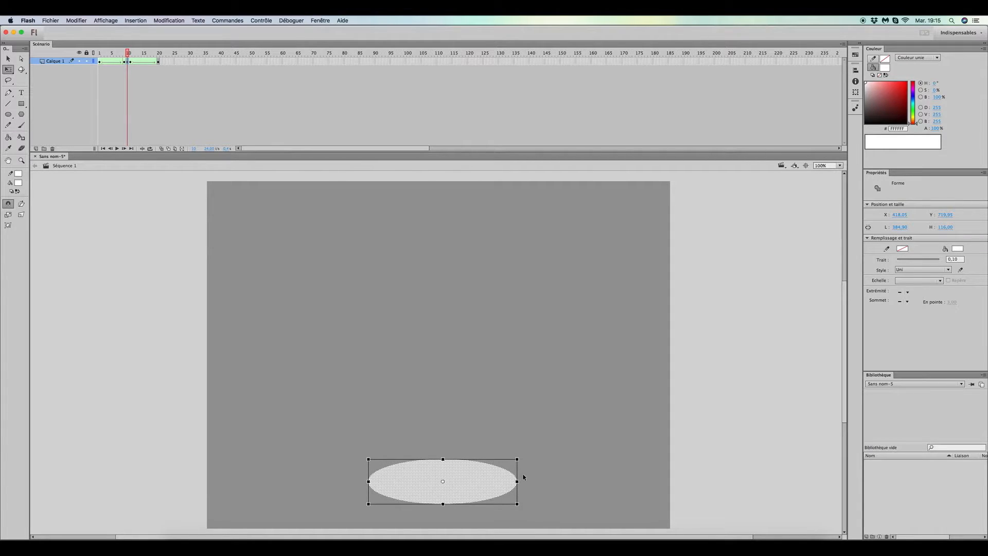
Step: Undo the flattening of the circle at frame 10
key("super+z")
key("super+z")
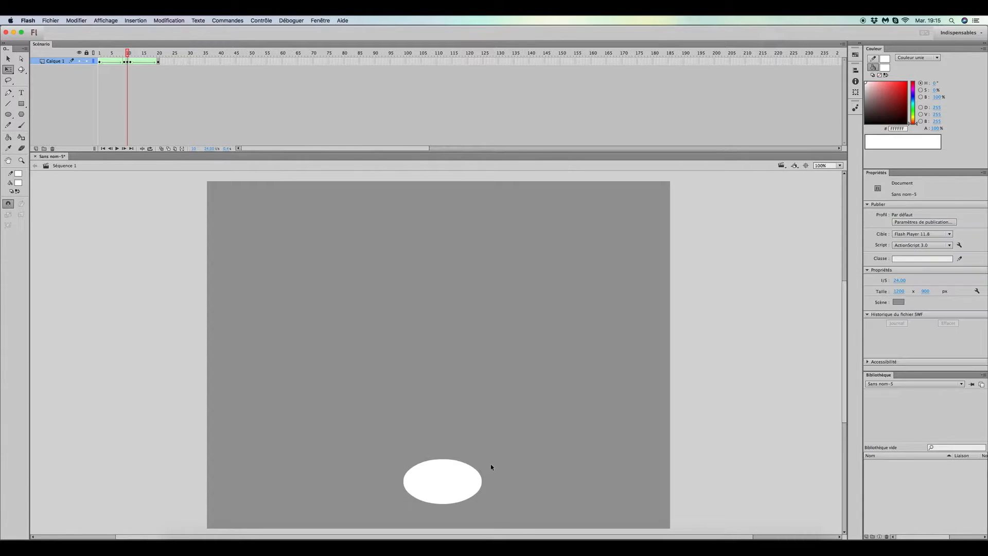
key("super+z")
key("super+z")
key("super+z")
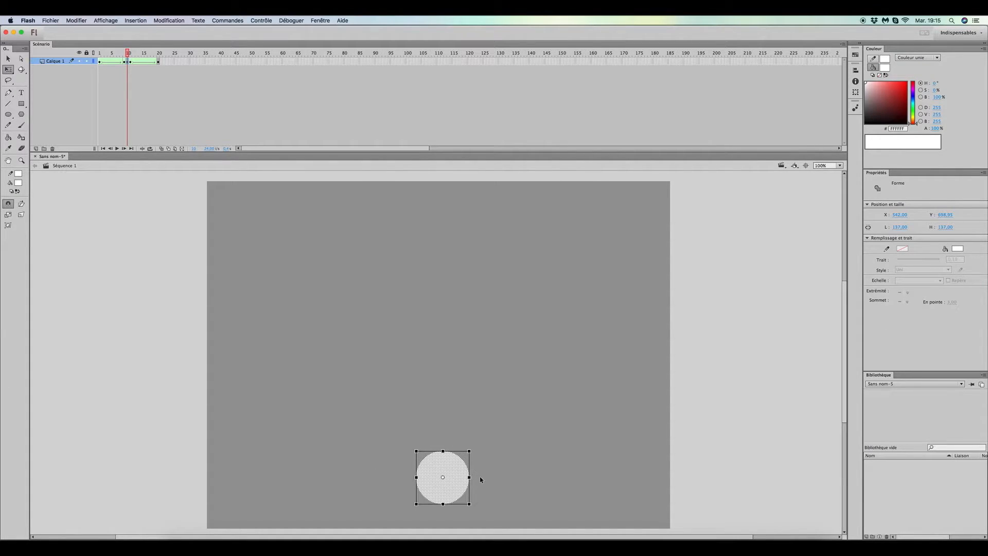
Step: Squash the circle at frame 10 slightly with Free Transform, to about 185 px wide and 121 px high
left_click(465, 479)
left_click_drag(469, 478, 477, 478)
left_click_drag(442, 450, 443, 458)
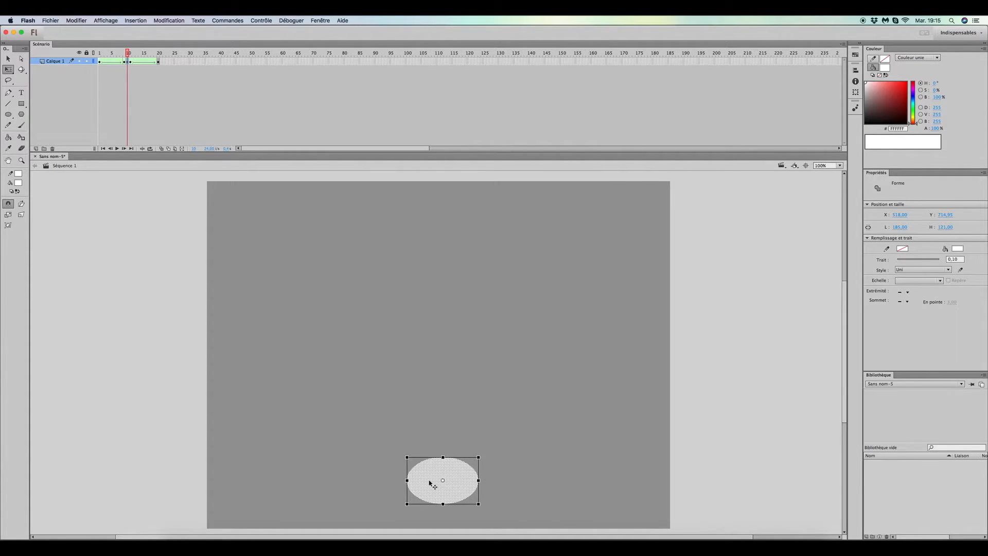
left_click(454, 451)
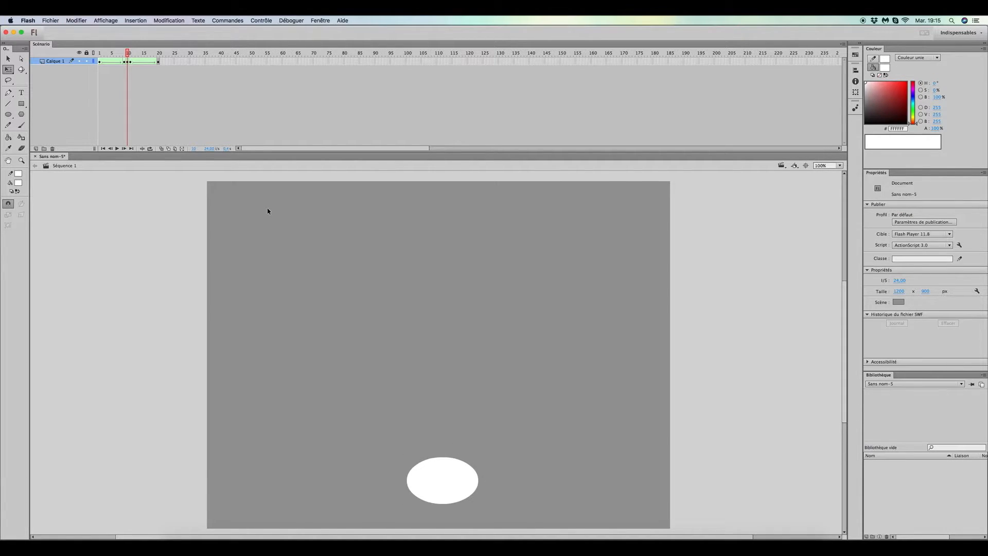
Step: Turn on onion skinning and shorten its range to show only frame 9 behind frame 10
left_click(162, 149)
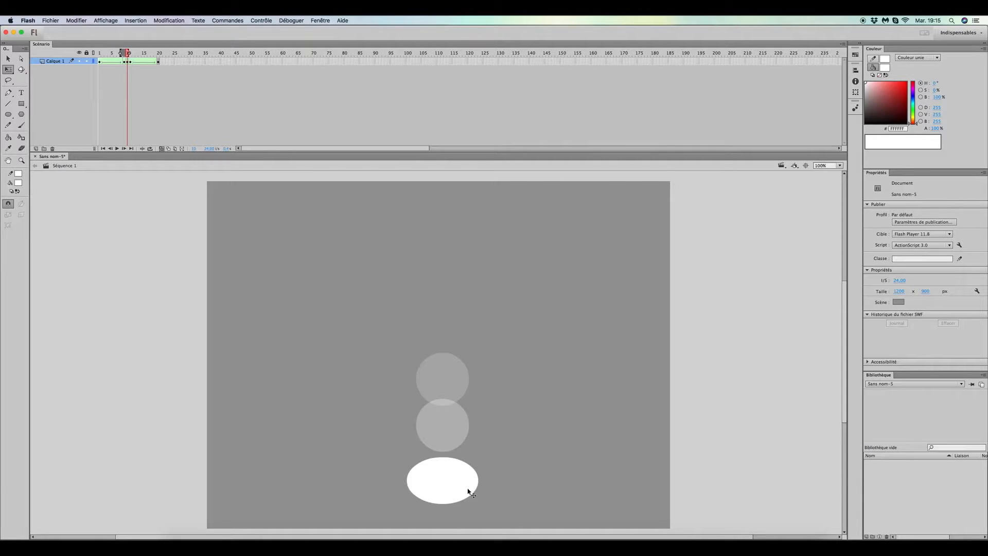
key("comma")
mouse_move(128, 54)
left_mouse_down()
mouse_move(159, 57)
mouse_move(98, 55)
mouse_move(150, 55)
mouse_move(116, 55)
mouse_move(125, 55)
left_mouse_up()
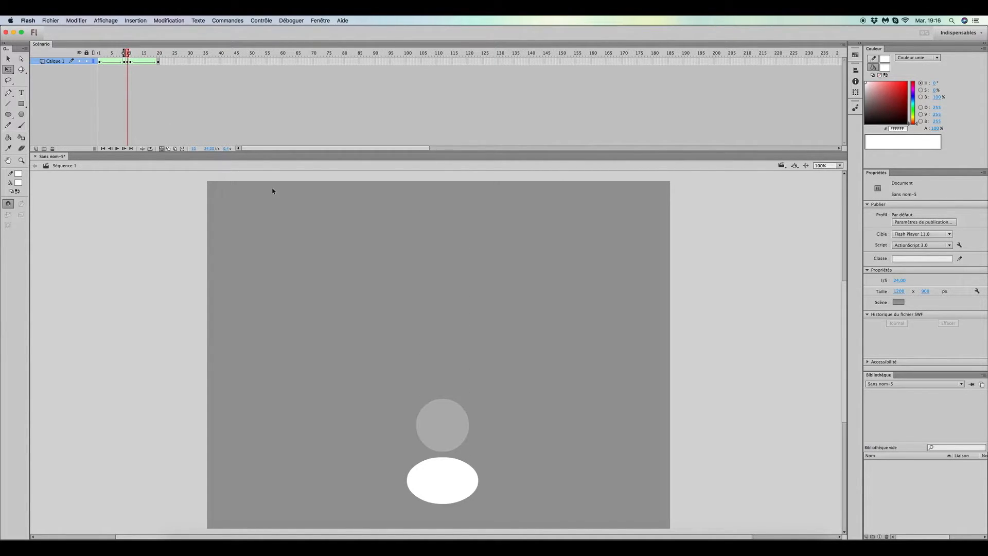
Step: Play the animation to check the squashed shape at the moment of impact
key("comma")
key("period")
key("Return")
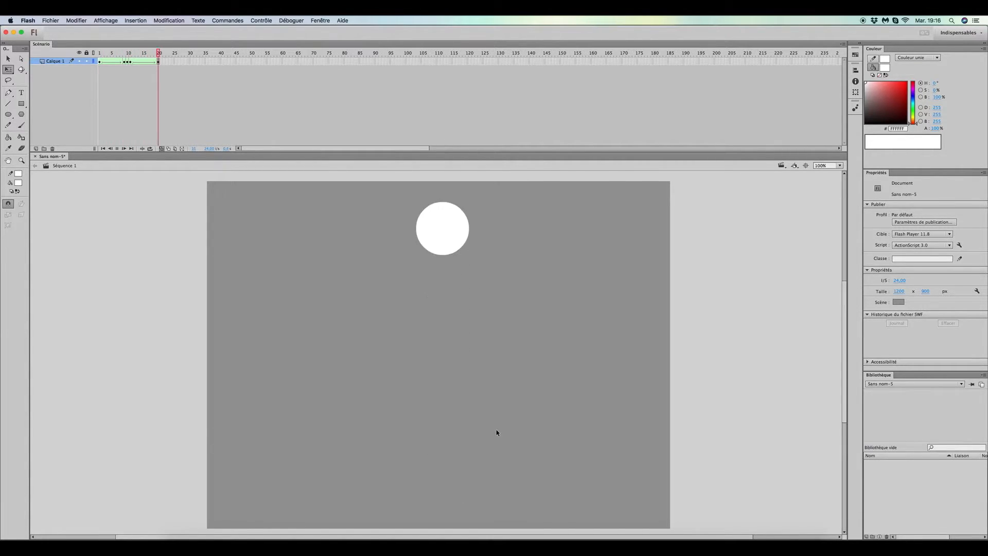
key("Return")
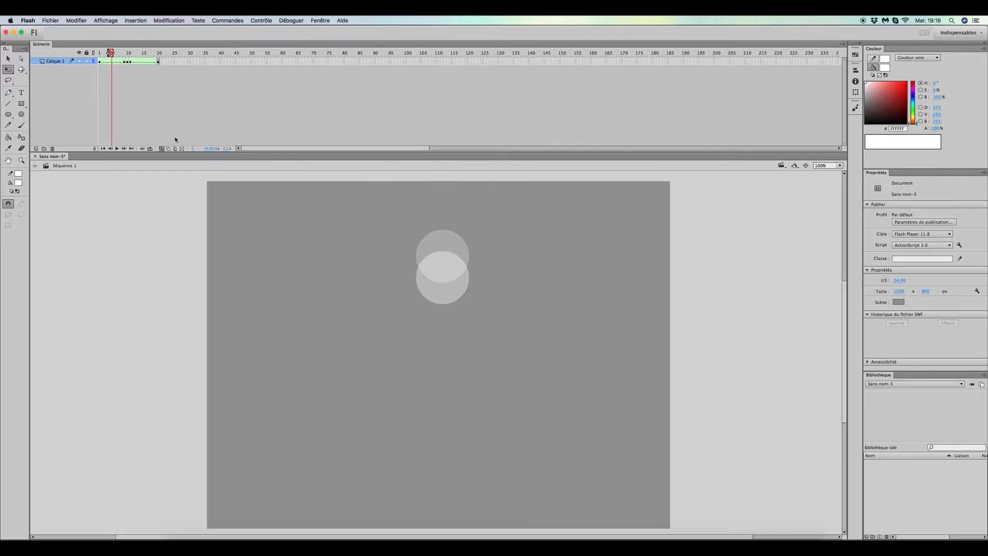
Step: Set the acceleration of the shape tween after the impact to 100 and play the animation
left_click(135, 62)
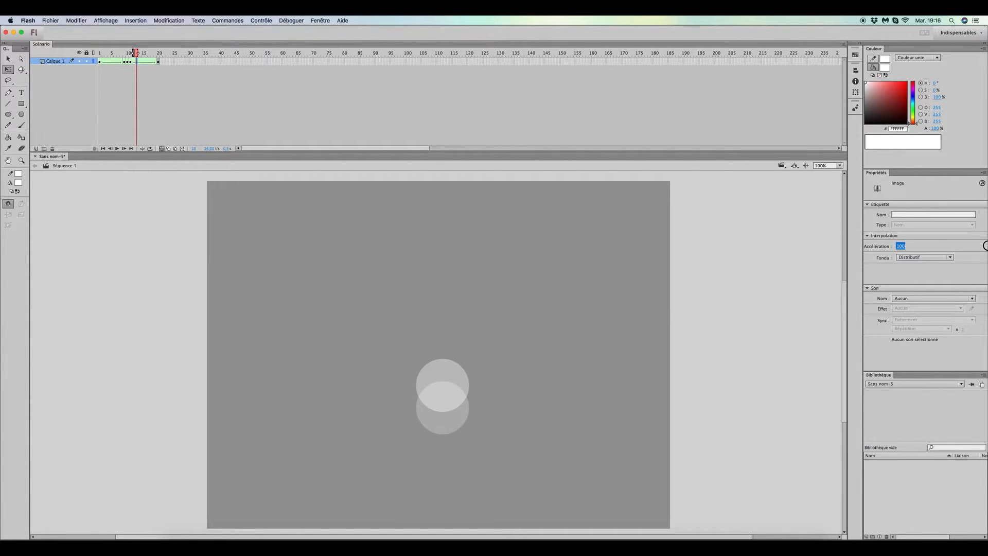
left_click(224, 101)
key("Return")
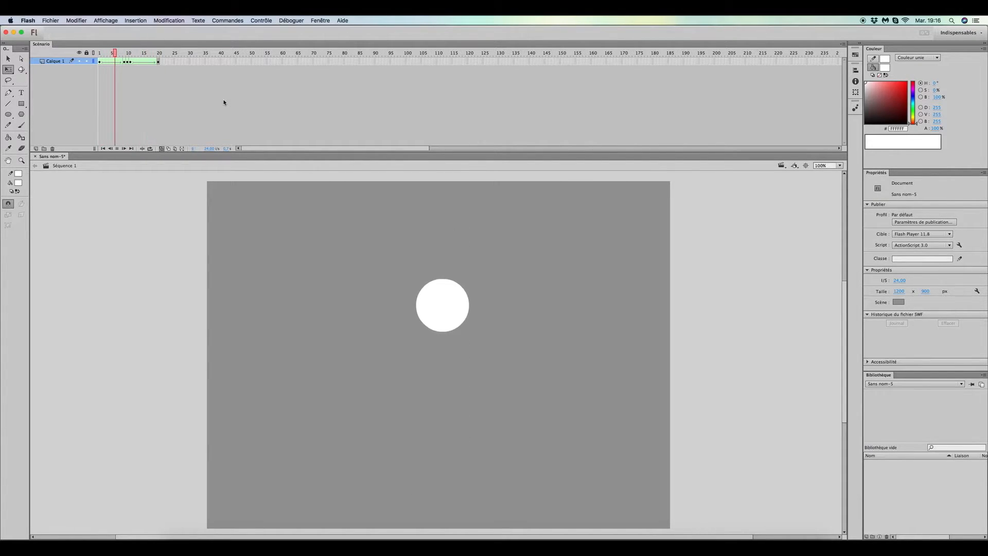
key("Return")
Step: Extend the onion skin range to frame 10 and stretch the circle at frame 9 to about 115 px wide and 169 px high
left_click(126, 62)
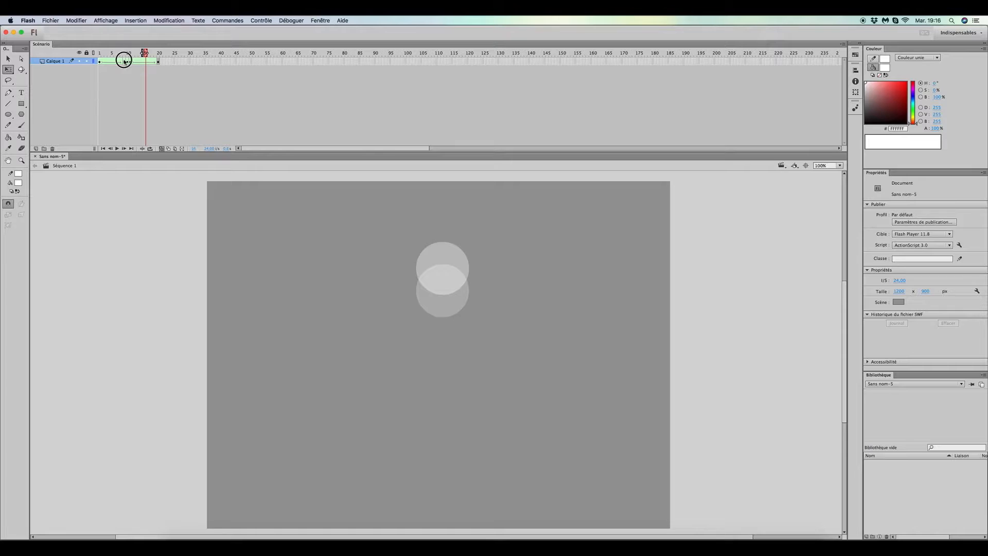
left_click_drag(126, 53, 130, 54)
left_click_drag(445, 441, 448, 478)
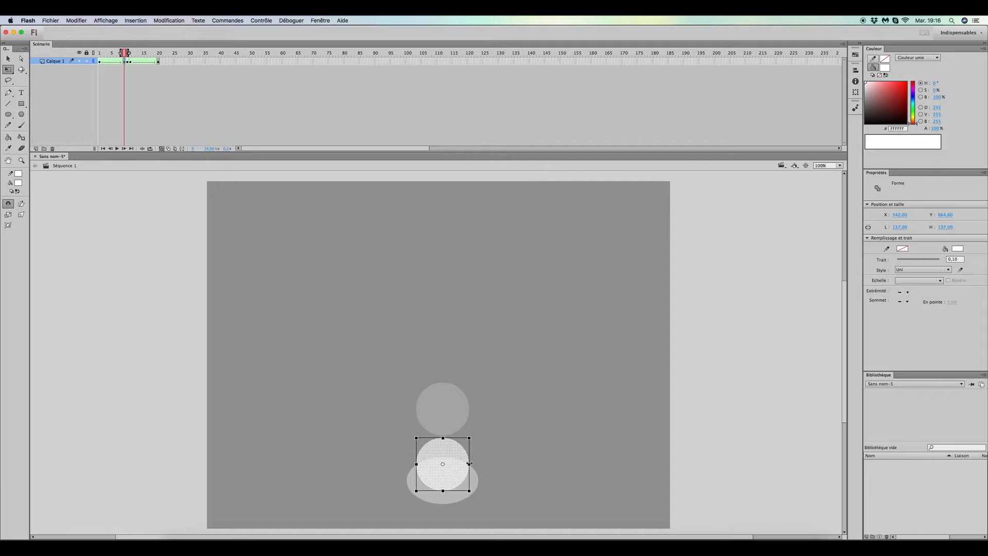
left_click_drag(467, 463, 442, 426)
left_click(522, 428)
key("period")
key("comma")
key("period")
key("comma")
left_click(450, 472)
left_click_drag(448, 456, 448, 465)
left_click(517, 433)
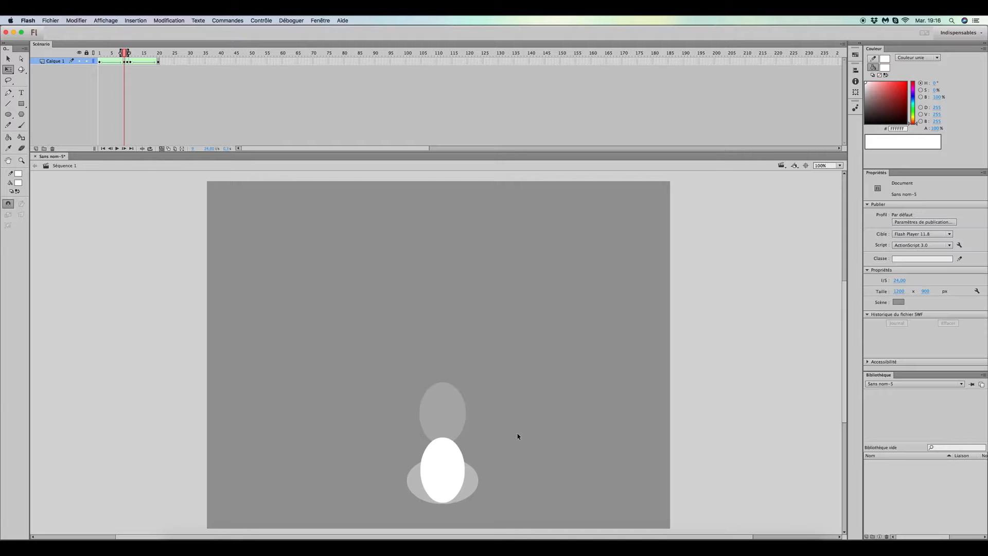
Step: Flip back and forth through frames 8 to 10 to compare the stretched ball with the squashed one
key("comma")
key("period")
key("period")
key("comma")
key("period")
key("comma")
key("period")
key("comma")
key("comma")
key("period")
key("period")
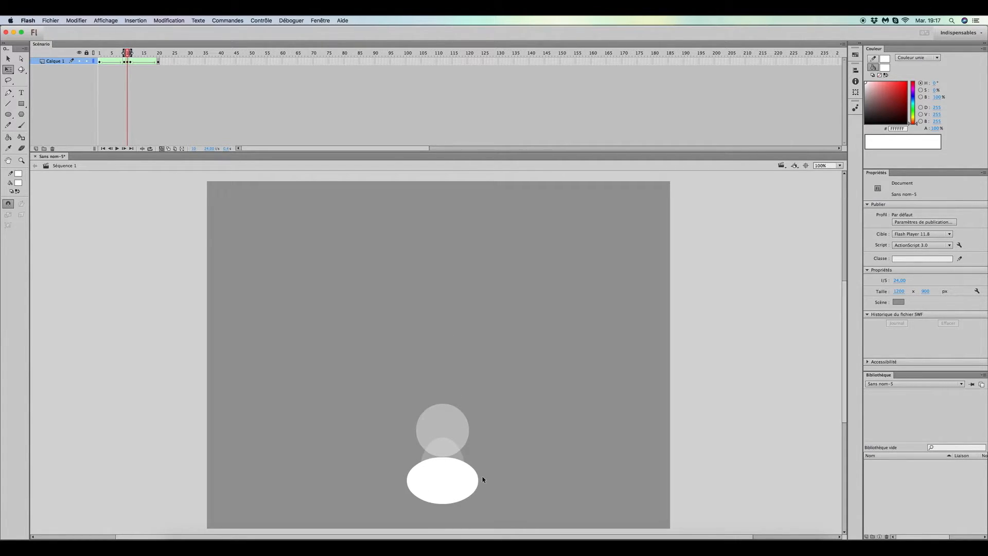
key("comma")
left_click(441, 467)
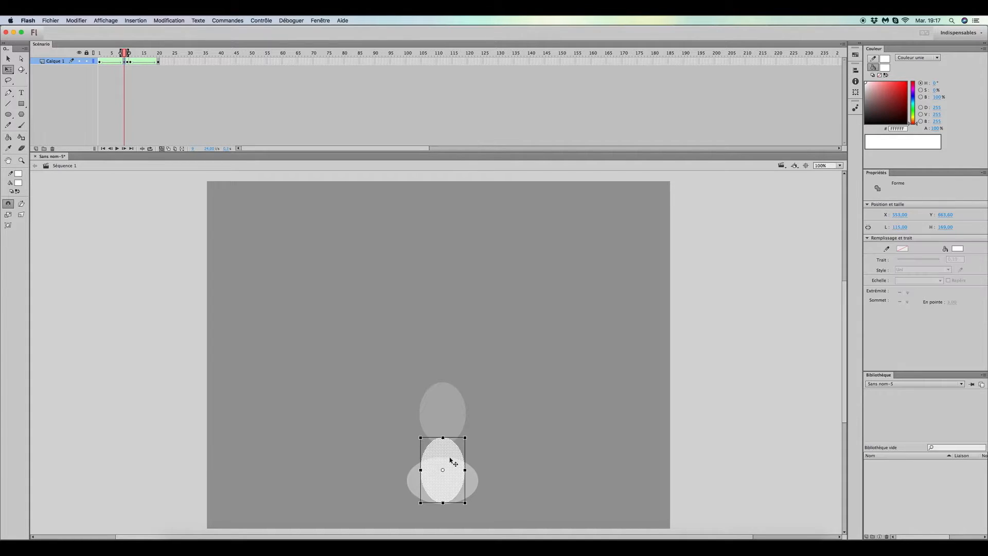
left_click(443, 408)
Step: Flatten the ellipse at frame 10 to about 177 px wide and 108 px high and compare it with the preceding frames
key("period")
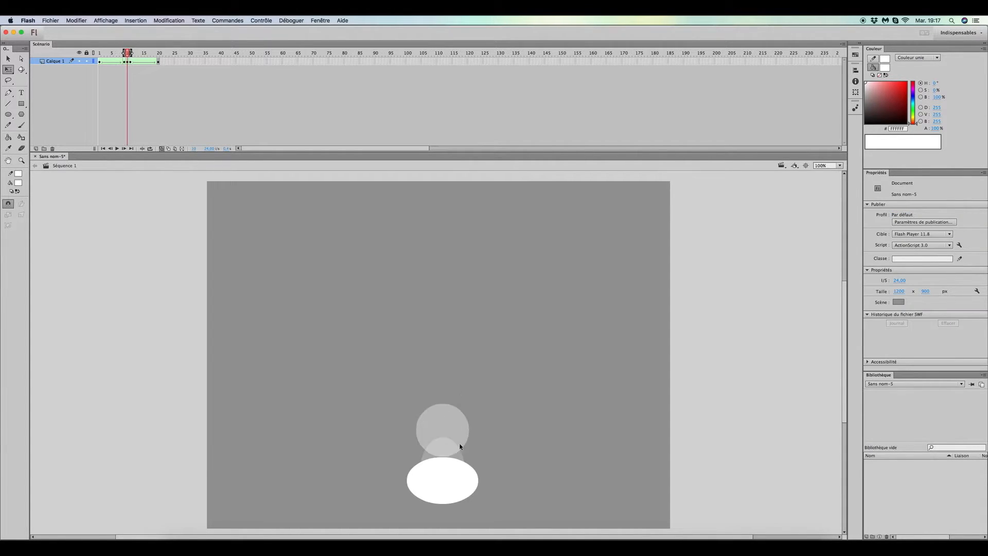
left_click(464, 480)
left_click_drag(444, 458, 444, 463)
left_click(491, 452)
left_click(478, 483)
left_click_drag(478, 482, 477, 483)
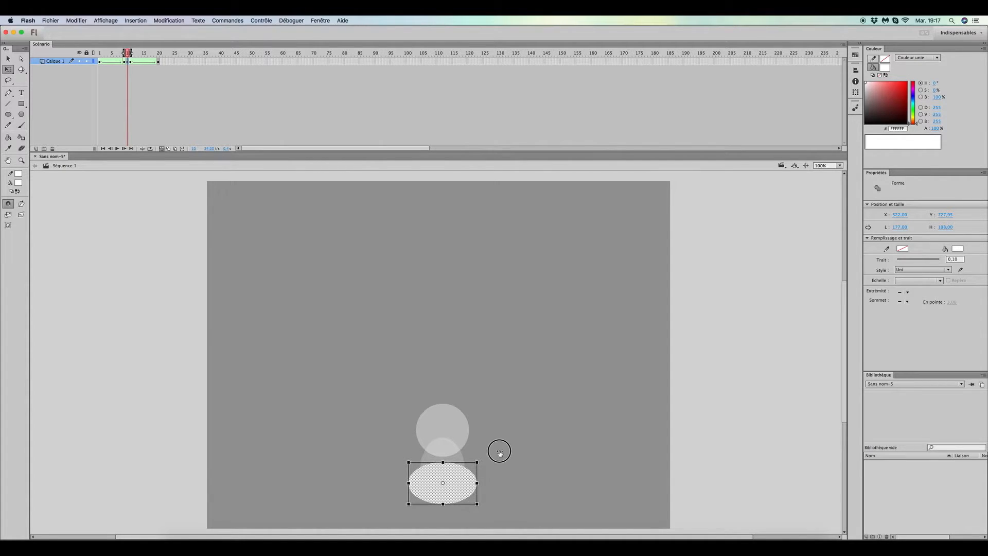
key("comma")
left_click(446, 443)
left_click(486, 414)
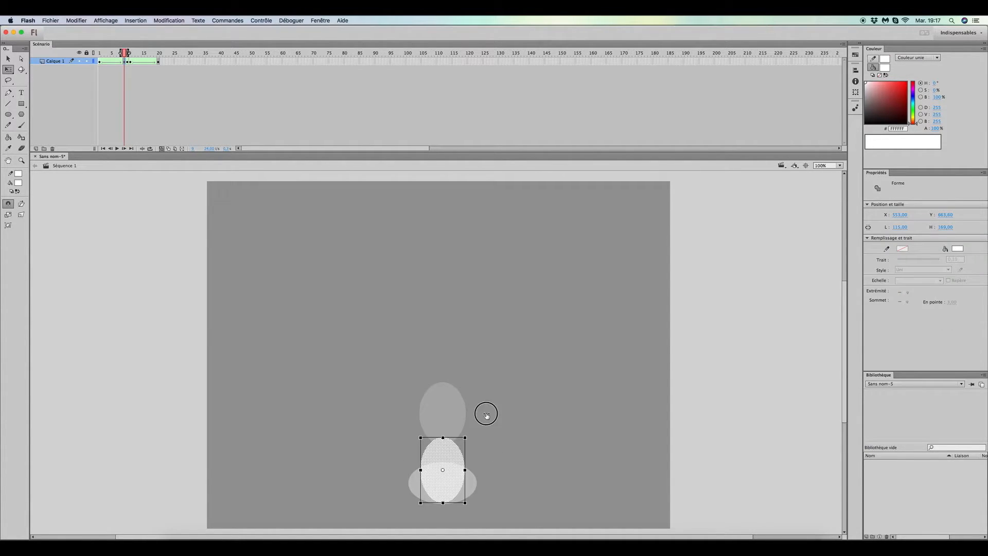
key("comma")
key("comma")
key("period")
Step: Duplicate the round ball keyframe from frame 1 to frame 8
left_click(99, 61)
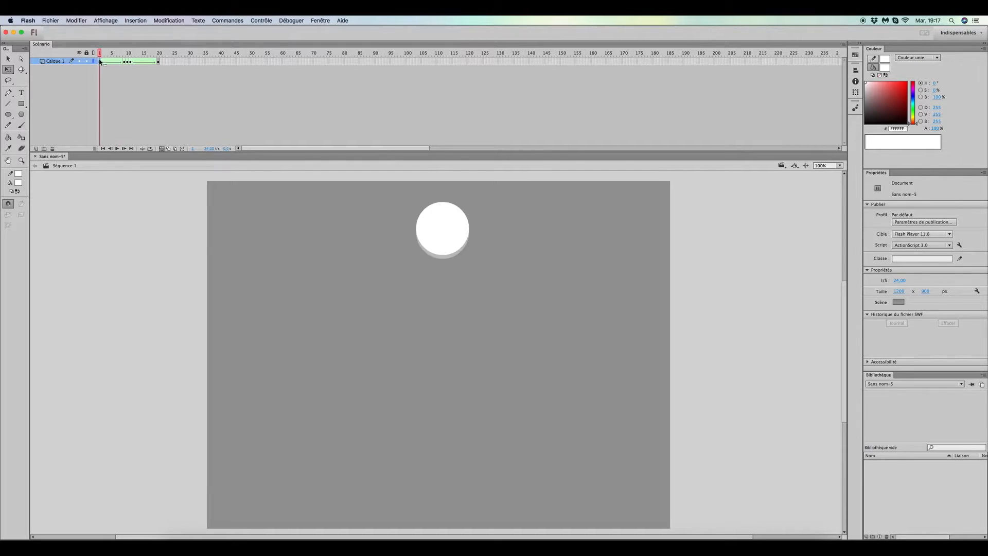
left_click_drag(100, 61, 122, 62)
left_click(125, 61)
left_click(164, 91)
Step: Move the circle at frame 8 straight down to just above the stretched ball of frame 9
key("comma")
key("period")
key("comma")
key("period")
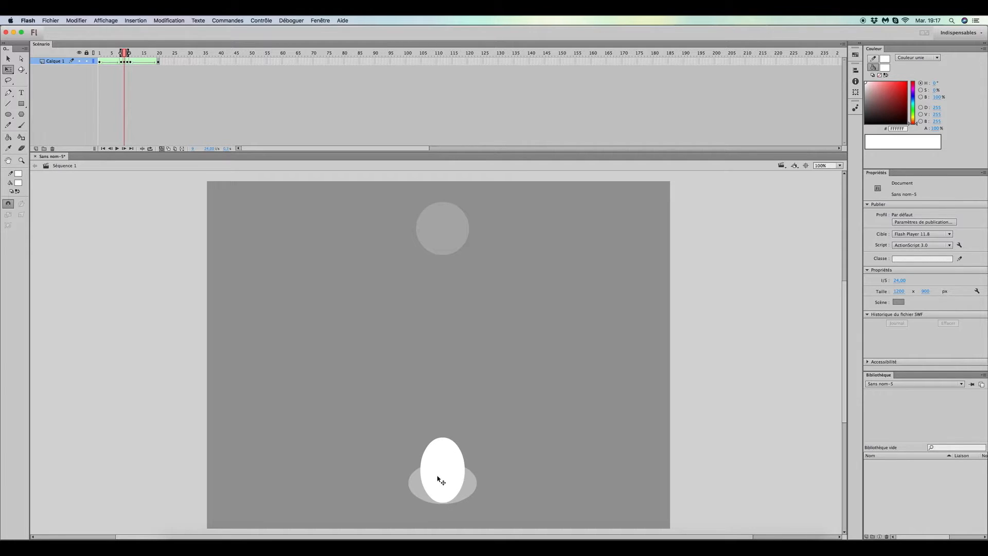
key("comma")
key("period")
key("comma")
left_click_drag(436, 220, 463, 438)
left_click(511, 422)
Step: Step back through the fall from frame 6 to frame 2 to examine the onion-skinned spacing
left_click(115, 60)
left_click(284, 117)
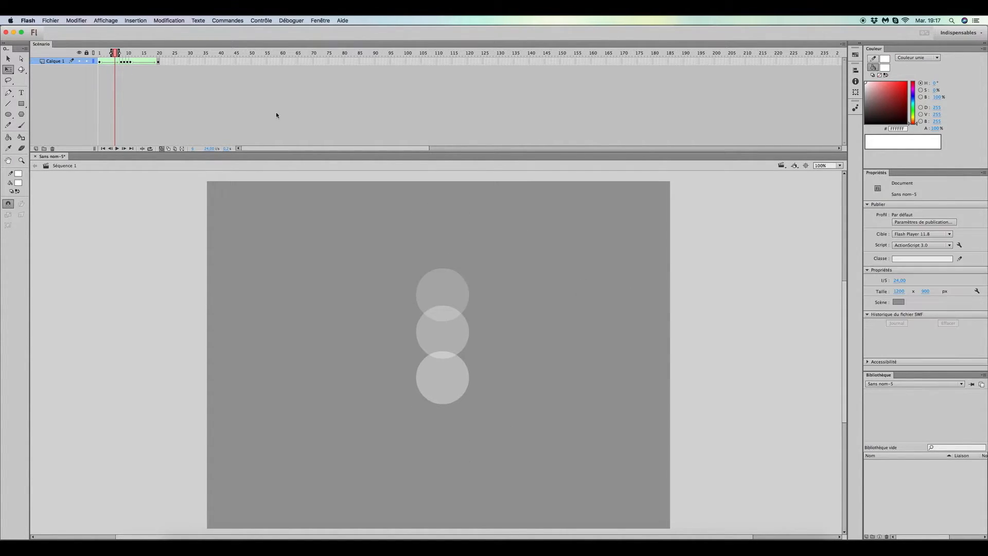
key("comma")
key("comma")
key("comma")
key("comma")
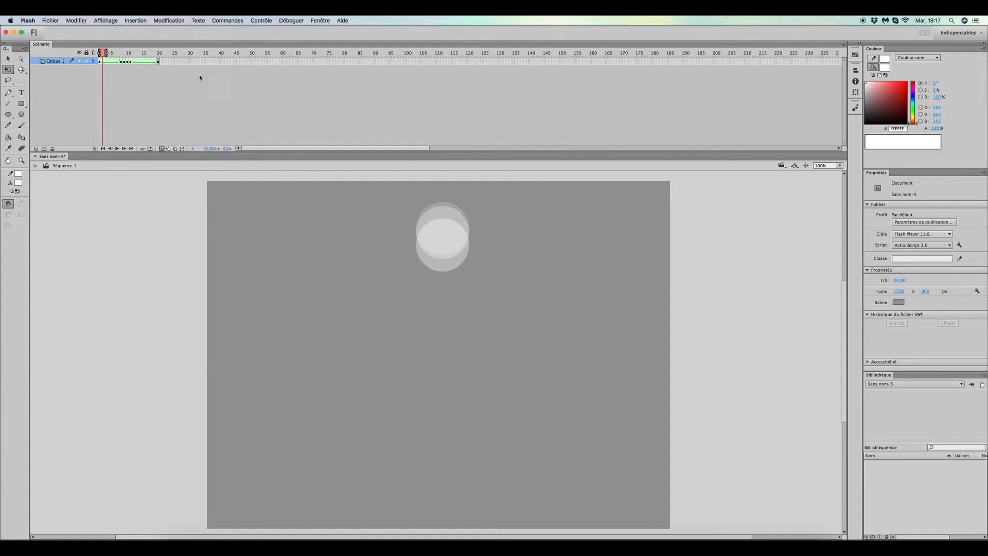
Step: Turn off onion skinning and play the animation to review the bounce around the impact
left_click(161, 149)
left_click_drag(100, 52, 140, 60)
key("Return")
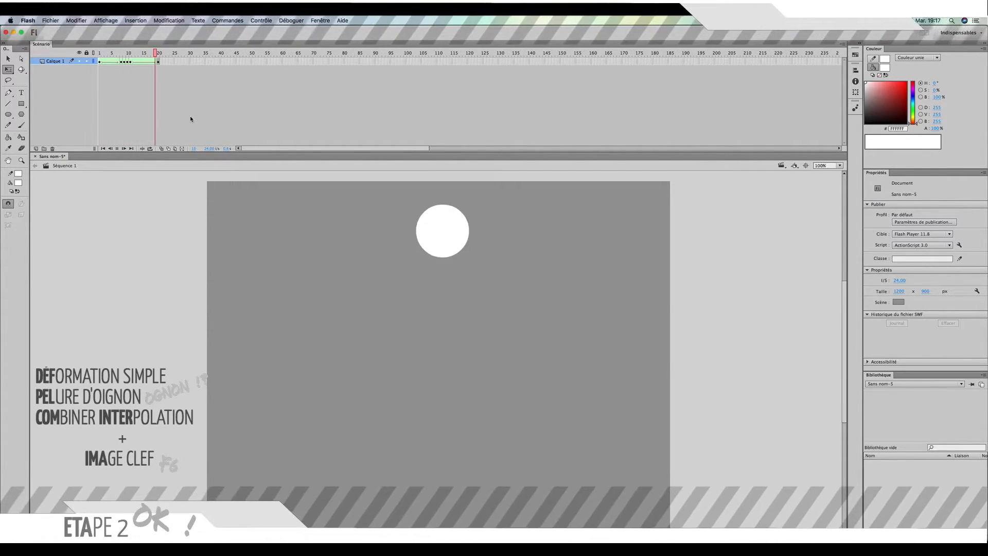
key("Return")
key("Return")
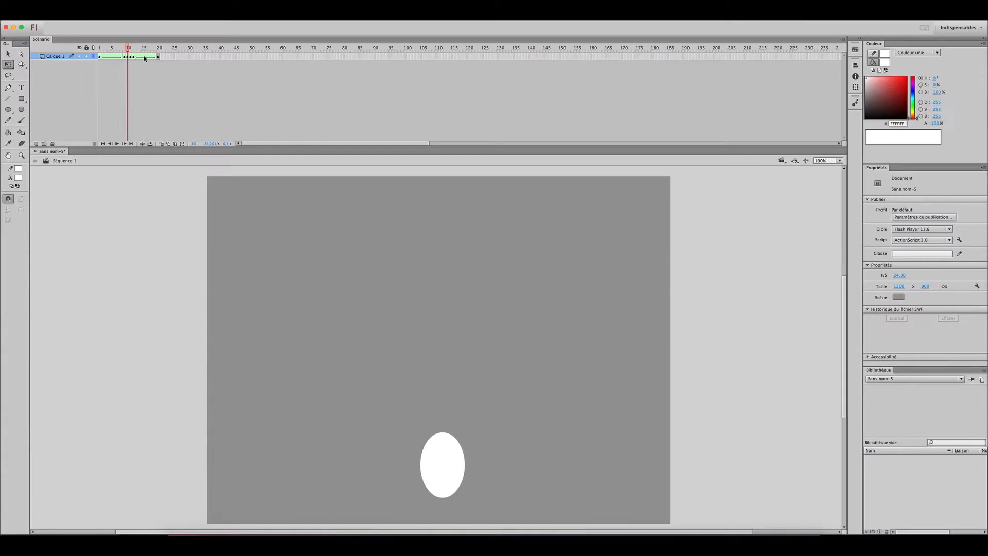
key("Return")
key("comma")
key("period")
key("period")
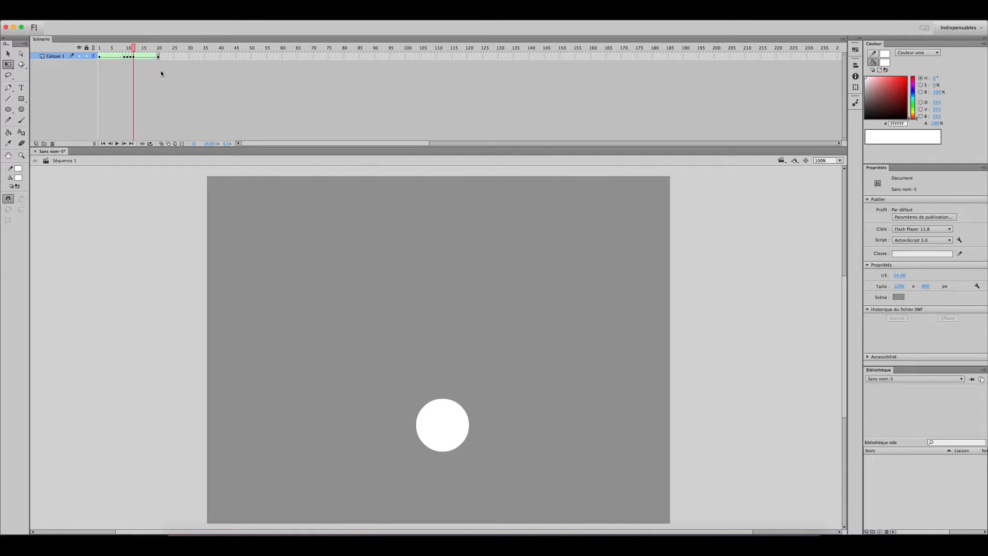
Step: Move the falling circle and stretched-ball keyframes to frames 7 and 8, and the squashed and rebound keyframes to frames 13 and 14
mouse_move(129, 49)
left_mouse_down()
mouse_move(134, 57)
mouse_move(122, 47)
mouse_move(121, 58)
left_mouse_up()
left_click(122, 64)
left_click(123, 56)
left_click(136, 57)
left_click(117, 56)
left_click(124, 64)
Step: Duplicate the squashed ball keyframe from frame 13 to frame 9
left_click(138, 57)
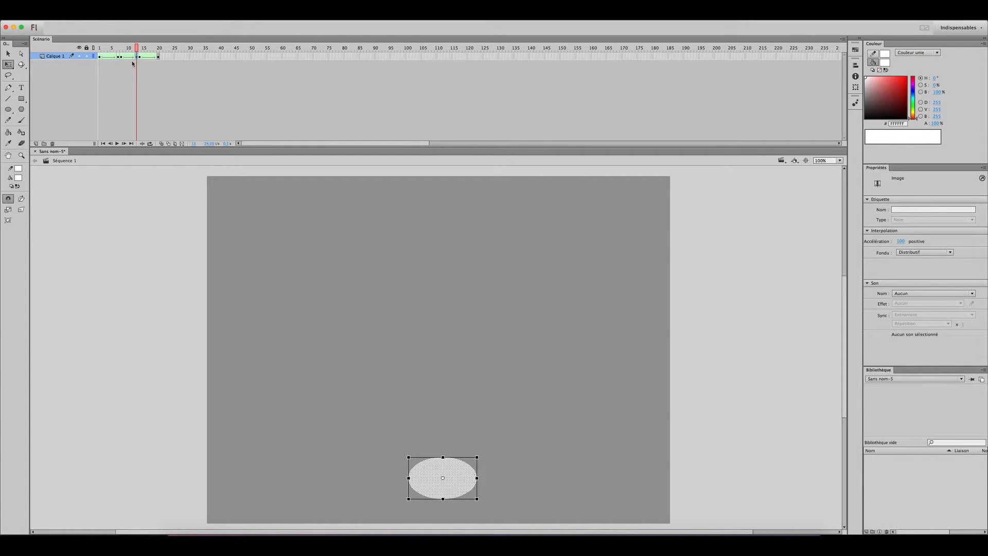
left_click(138, 57)
left_click(138, 57)
left_click_drag(138, 59, 124, 51)
left_click(130, 60)
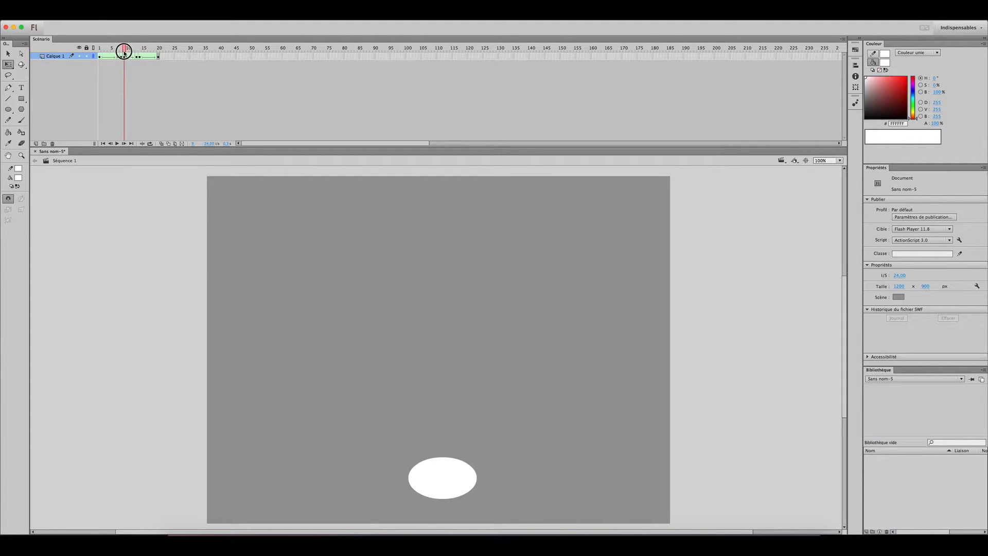
Step: Turn on onion skin outlines and flatten the ellipse at frame 9 to about 203 px wide and 90 px high
left_click(168, 144)
left_click(124, 57)
left_click_drag(442, 458, 482, 483)
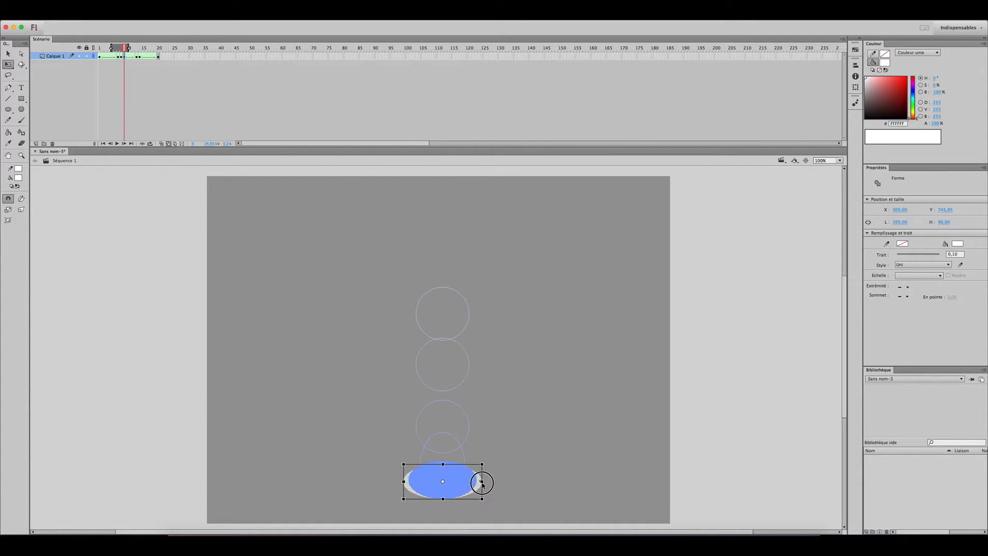
left_click(524, 464)
Step: Flatten the ellipse at frame 13 to the same height as frame 9 but wider, and play the animation
key("period")
key("period")
key("period")
key("period")
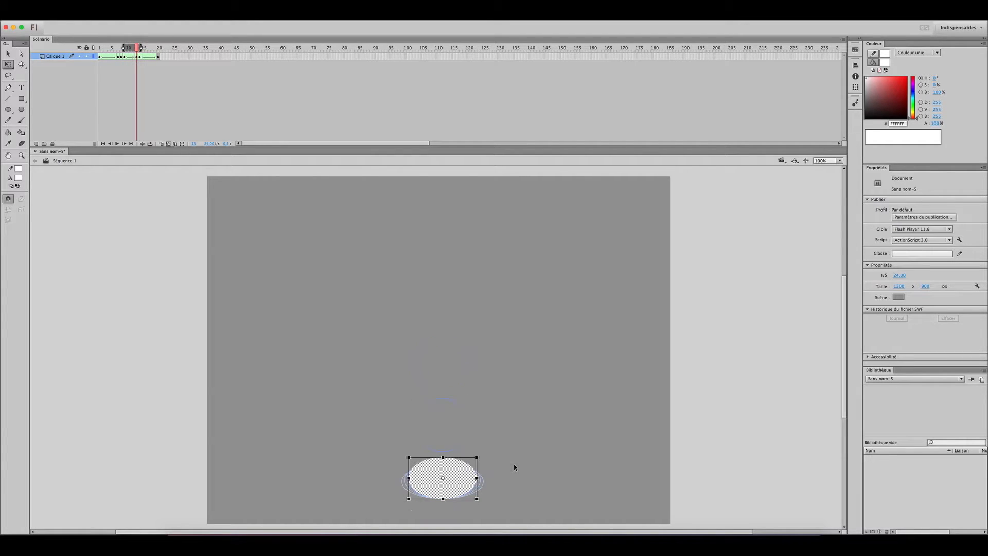
left_click(454, 472)
left_click_drag(442, 456, 495, 481)
left_click(538, 474)
key("Return")
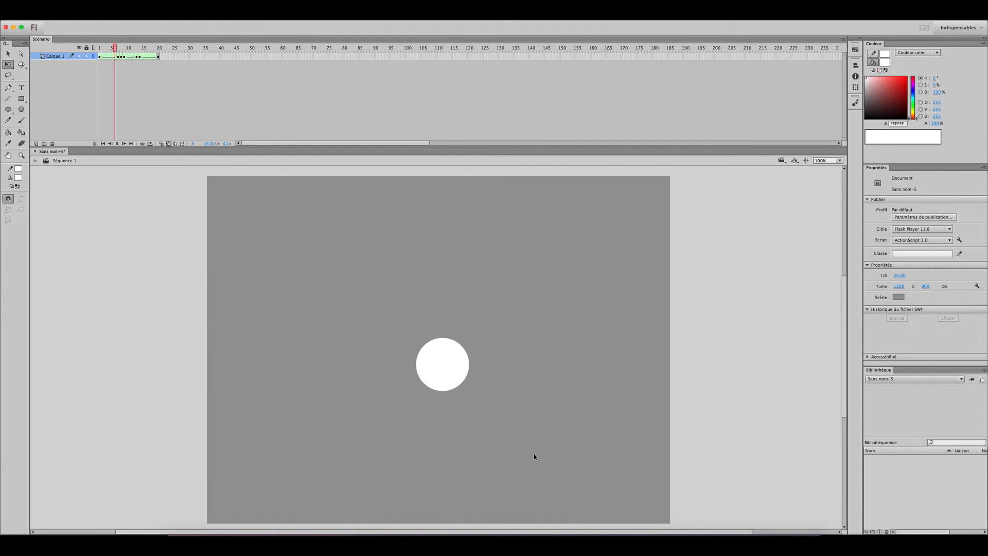
key("Return")
Step: Stretch the circle at frame 14 into a tall, narrow ellipse reaching down to the base of the squashed ball
key("comma")
key("comma")
key("period")
key("comma")
key("period")
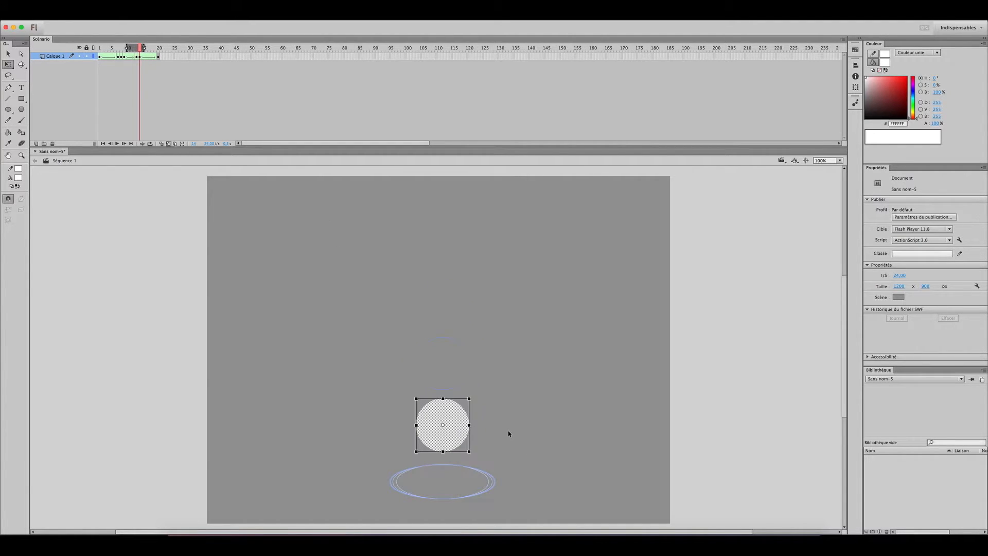
left_click_drag(469, 399, 441, 324)
left_click(546, 329)
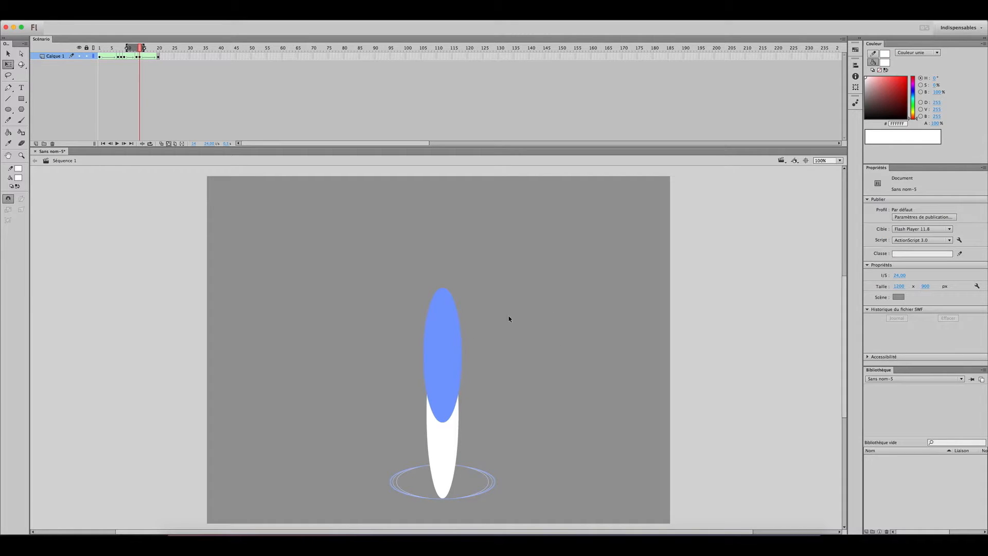
Step: Stretch the ball at frame 8 upward and narrow it to about 101 px wide and 214 px high
left_click(119, 57)
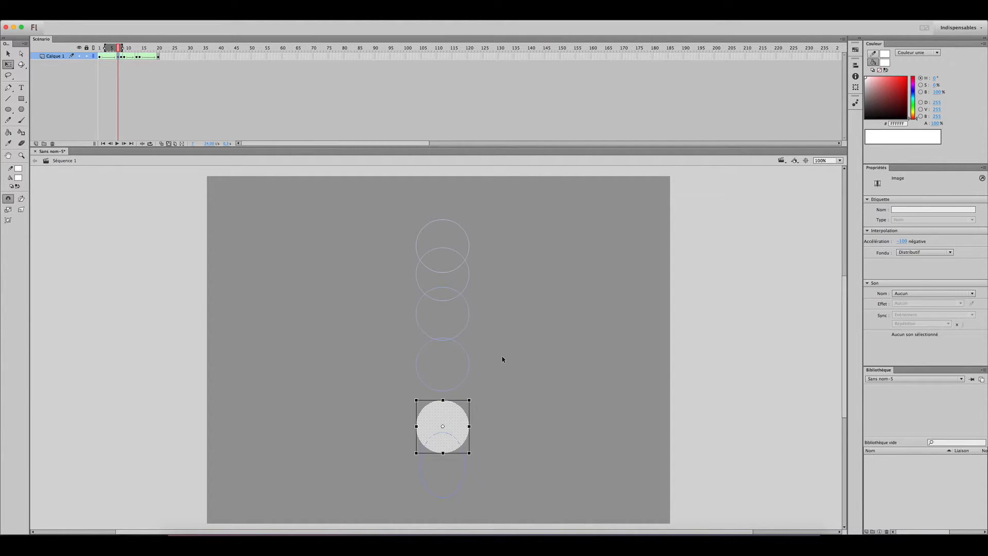
key("period")
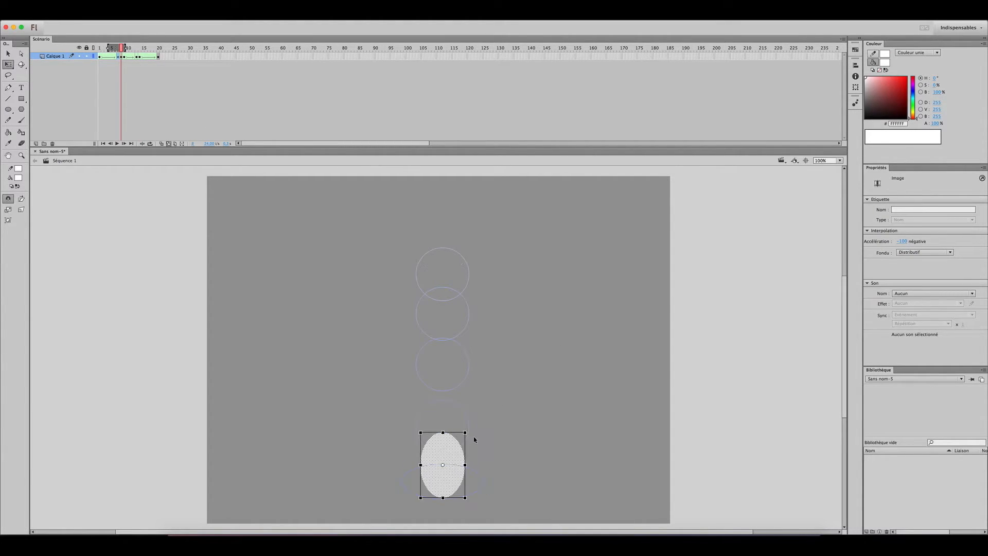
right_click(443, 433)
left_click(435, 436)
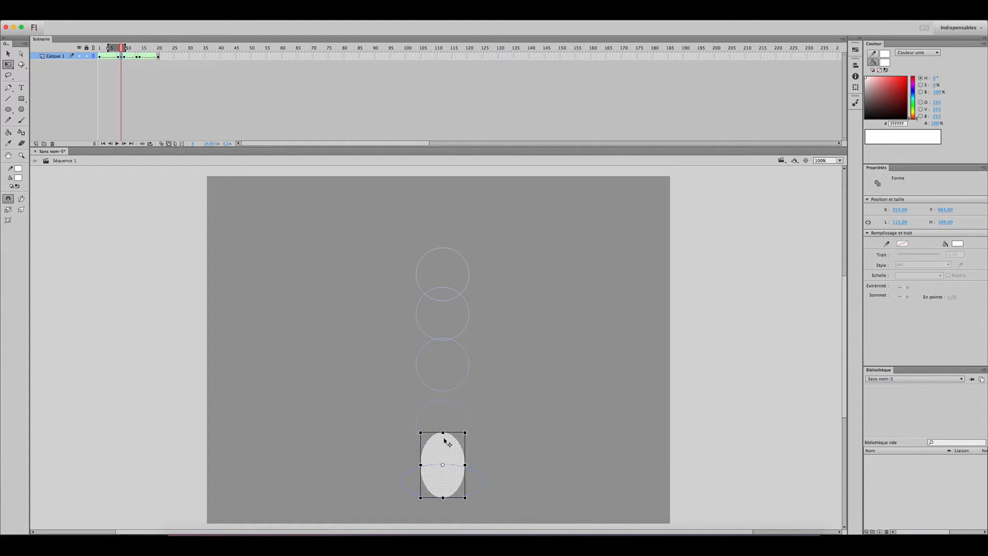
mouse_move(443, 432)
left_mouse_down()
mouse_move(443, 410)
mouse_move(442, 446)
mouse_move(447, 432)
left_mouse_up()
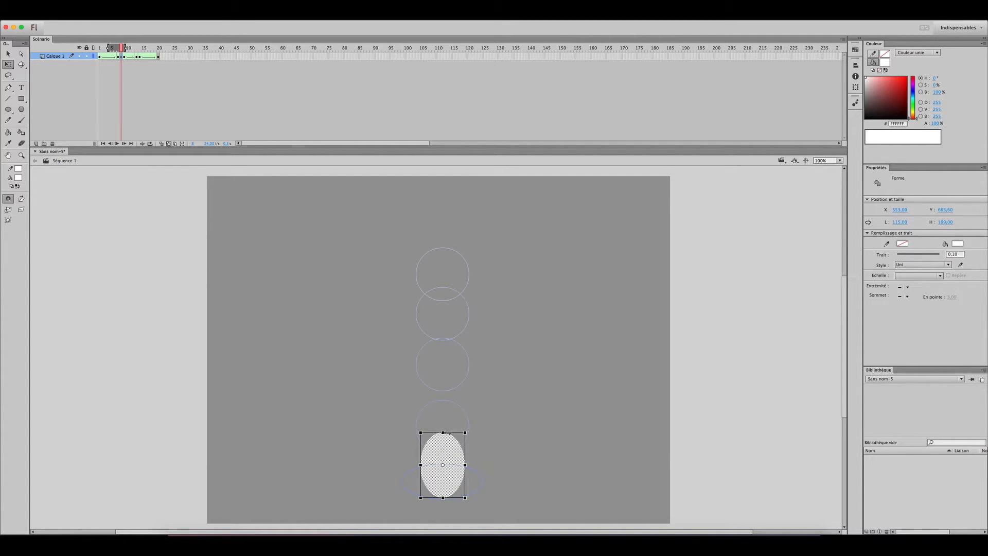
left_click_drag(442, 420, 443, 416)
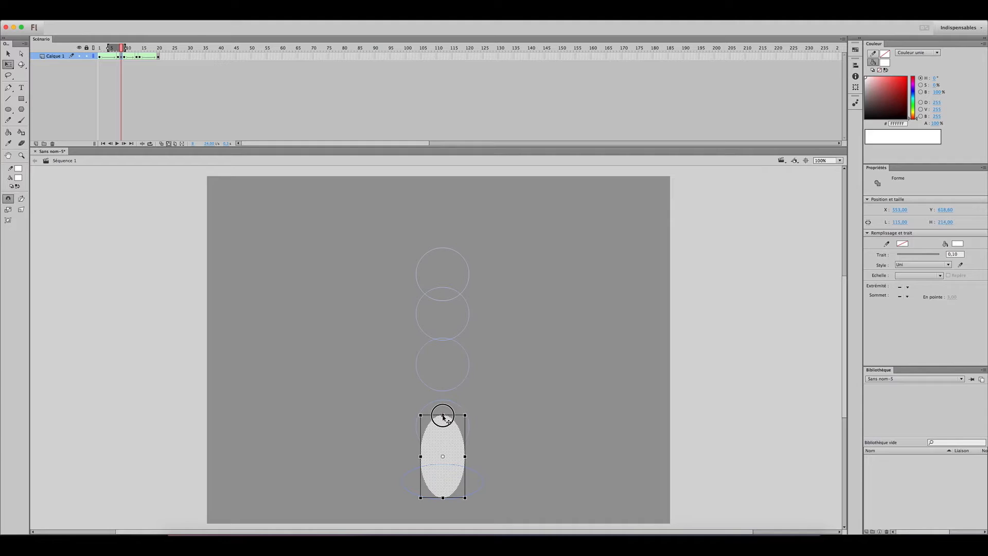
left_click_drag(465, 457, 462, 458)
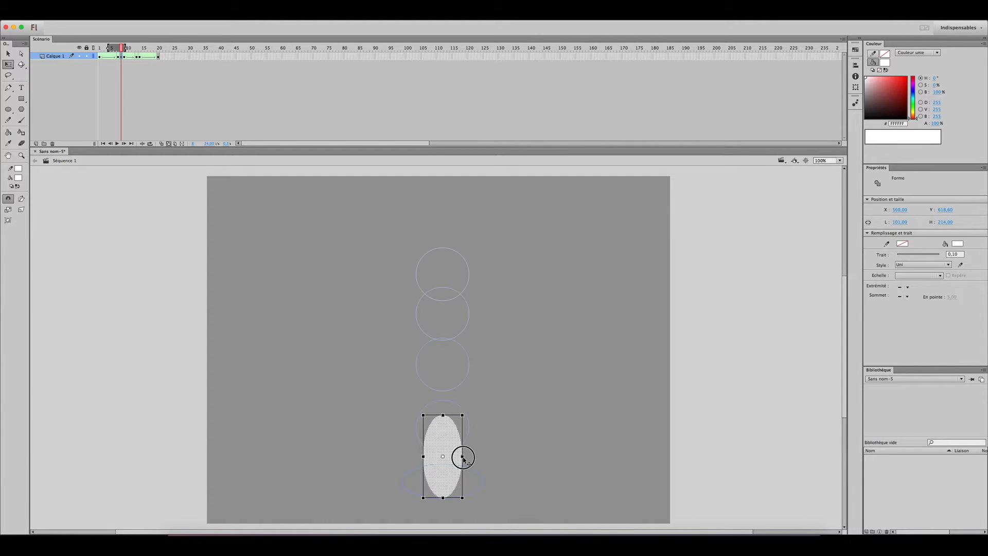
left_click(498, 452)
Step: Play the animation, turn off the onion skin outlines and step back to the rebound at frame 15
key("period")
key("Return")
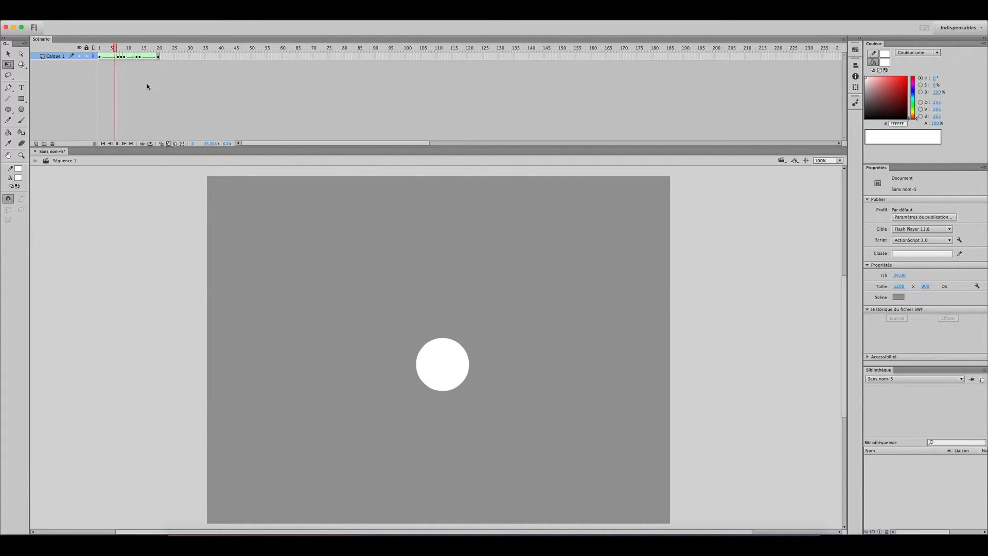
key("Return")
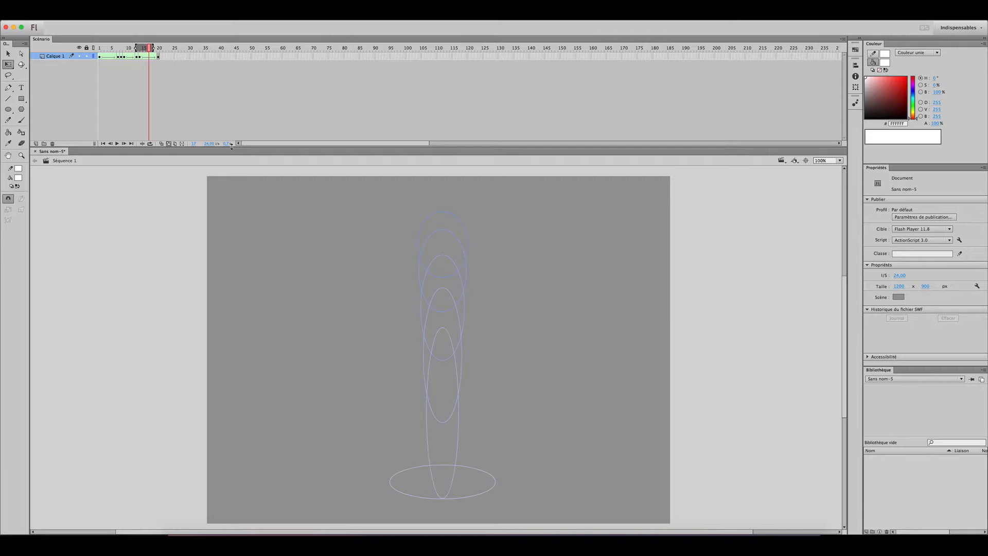
left_click(171, 145)
key("comma")
key("comma")
key("comma")
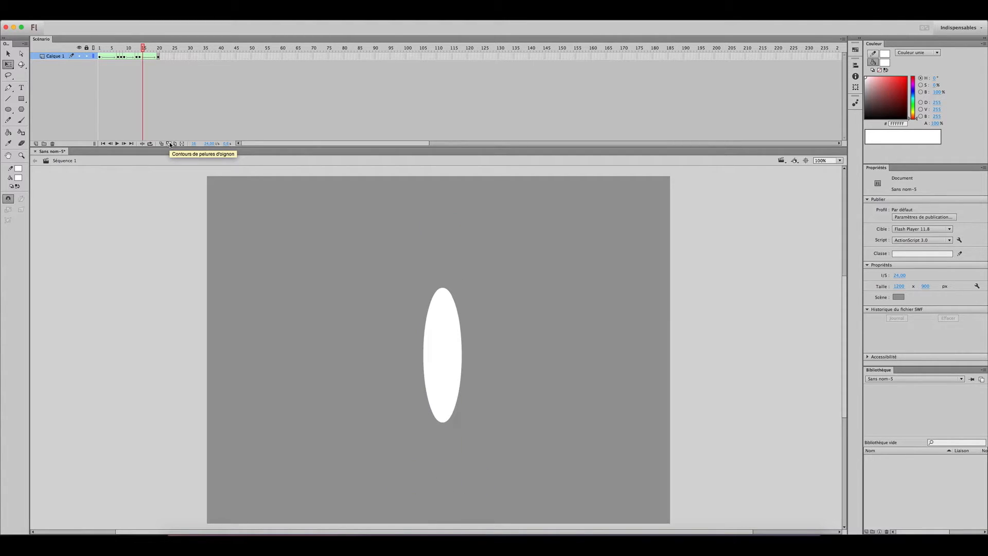
Step: Step back and forth through the rebound between frames 13 and 18 to examine the ball's squash and stretch
key("period")
key("period")
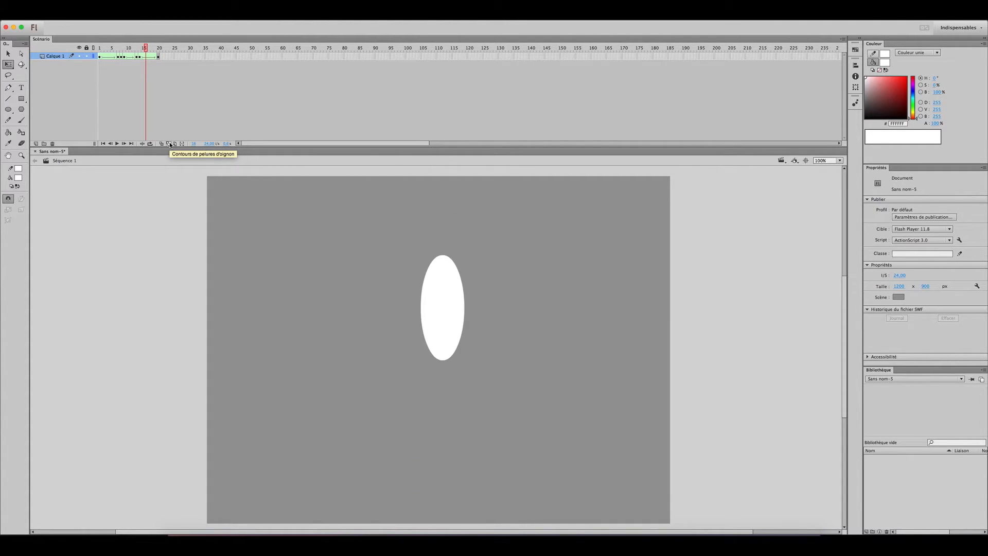
key("comma")
key("comma")
key("period")
key("period")
key("period")
key("period")
key("comma")
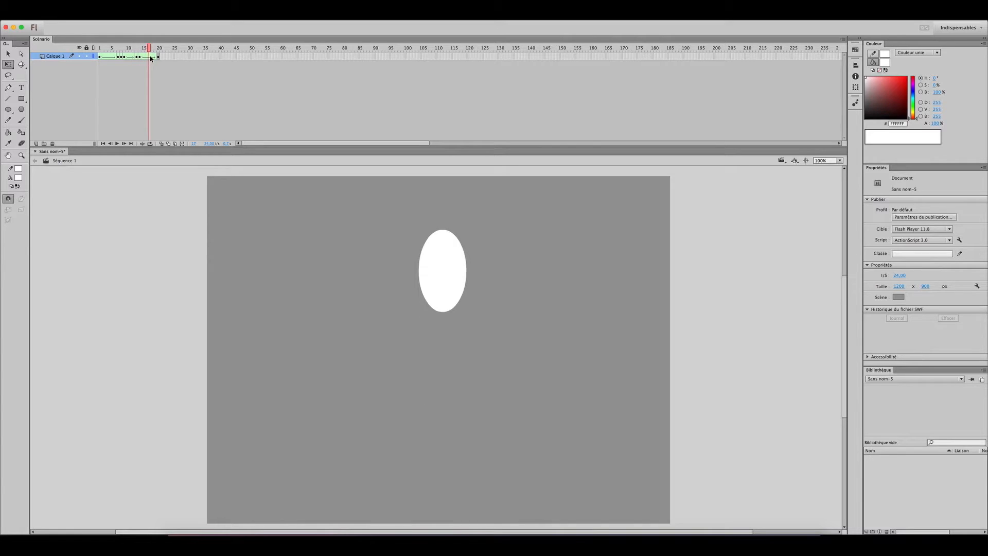
key("comma")
key("comma")
key("comma")
key("comma")
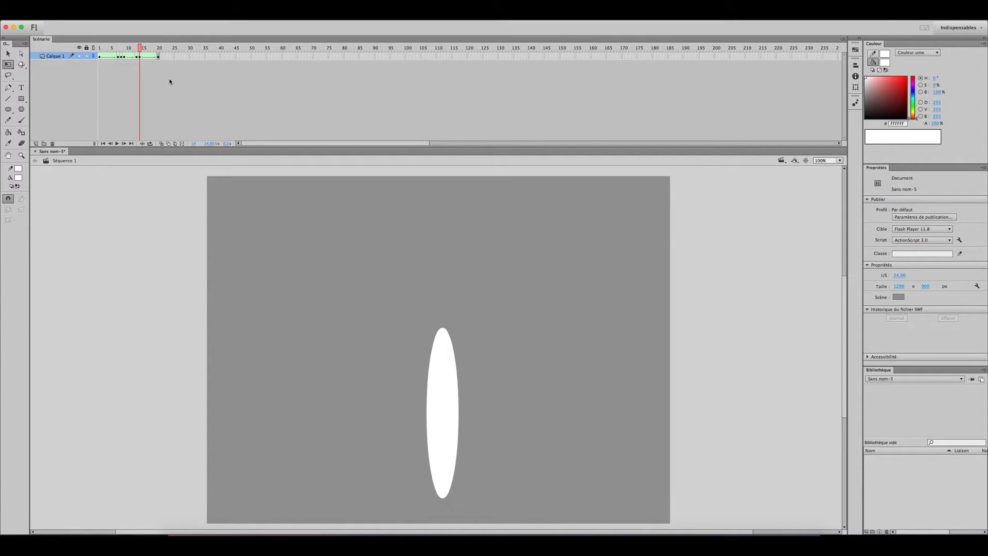
key("period")
key("comma")
key("period")
key("comma")
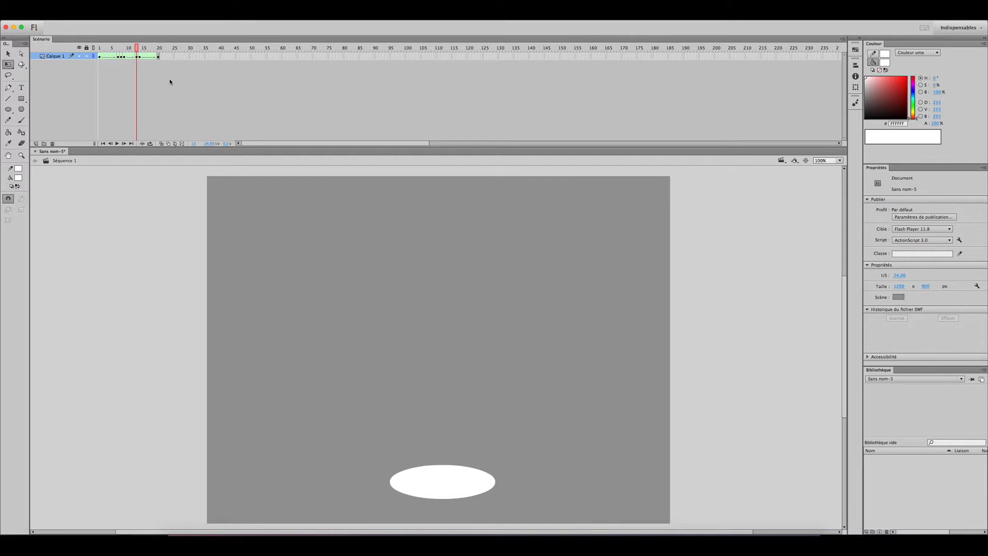
key("period")
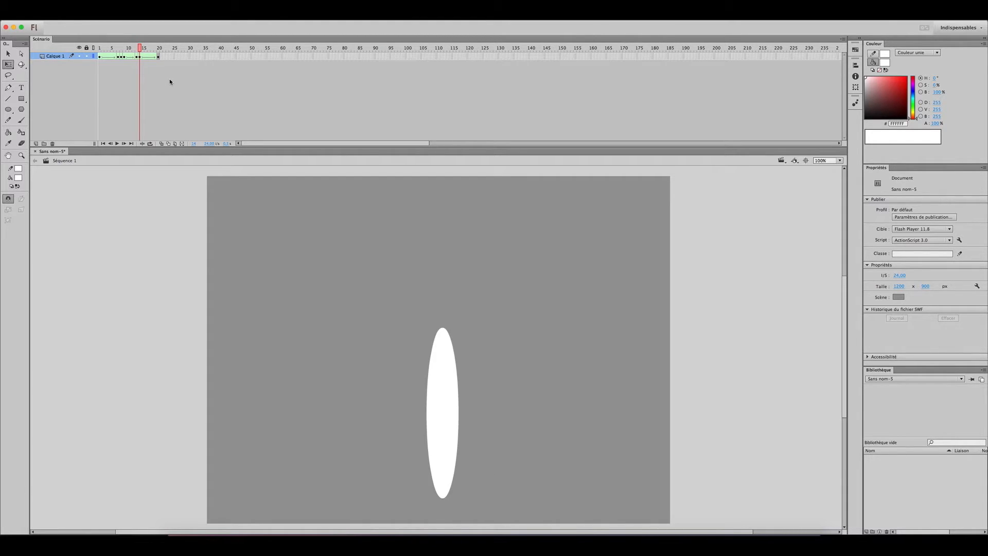
key("period")
key("period")
key("period")
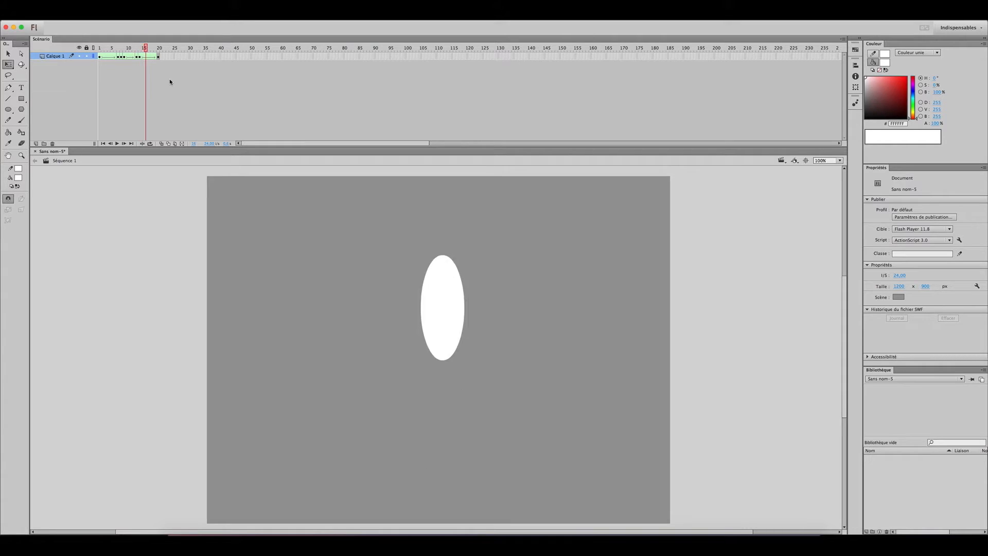
Step: Insert a keyframe at frame 17 and reshape the ball into a slightly flattened ellipse about 164 px wide and 141 px high
left_click(151, 56)
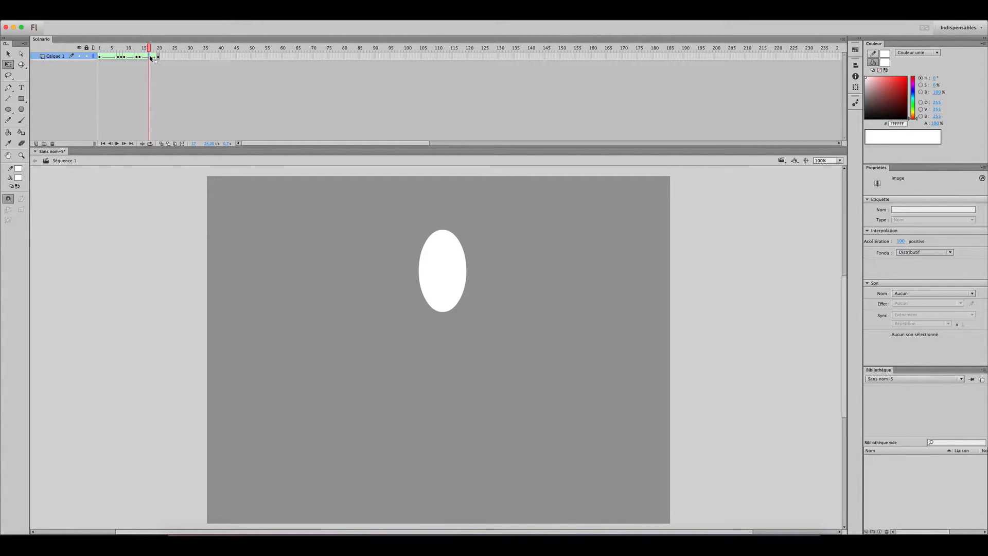
key("F6")
left_click_drag(444, 311, 476, 272)
left_click(389, 178)
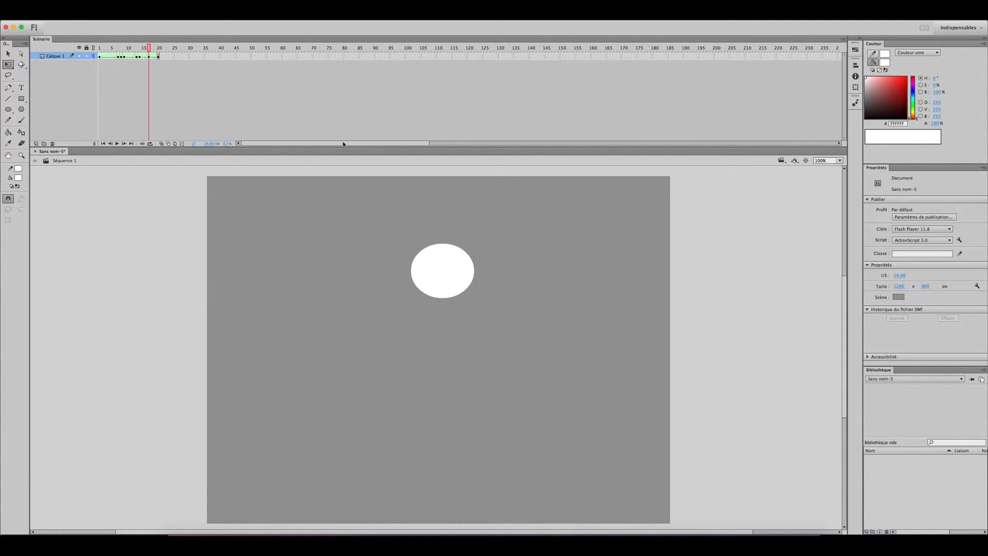
Step: Show the onion skin outlines through the final frame and move the flattened ball at frame 17 upward to even its spacing
left_click_drag(155, 48, 159, 49)
left_click_drag(192, 144, 183, 151)
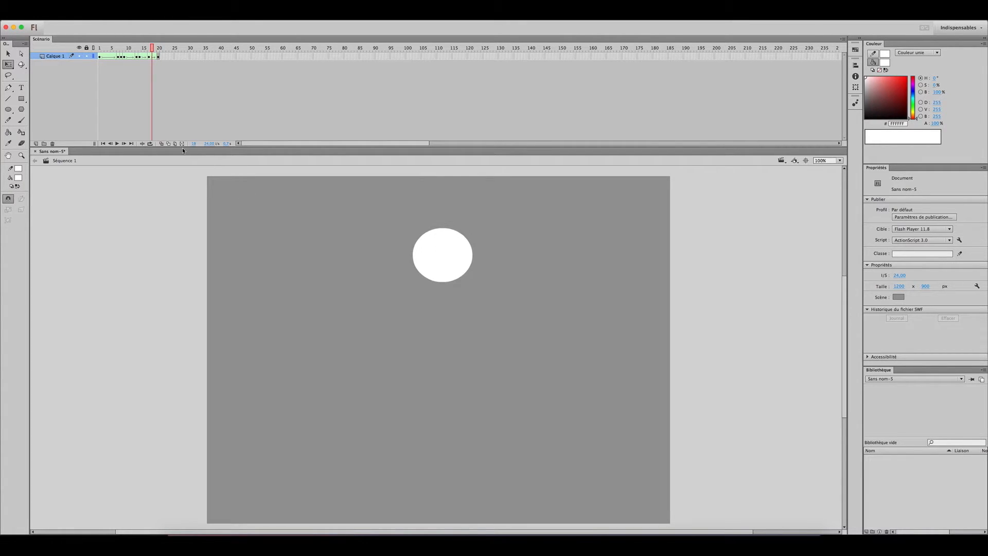
left_click(168, 144)
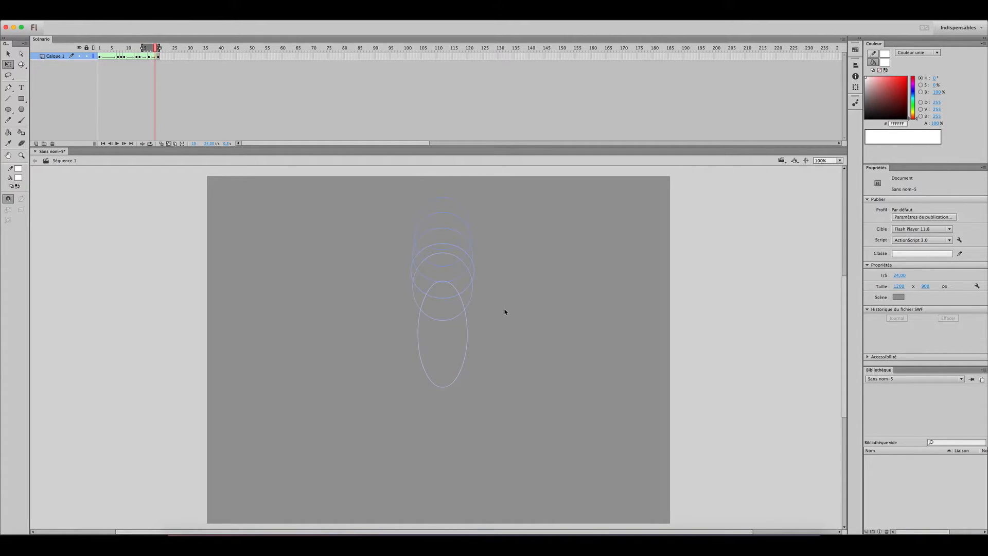
key("comma")
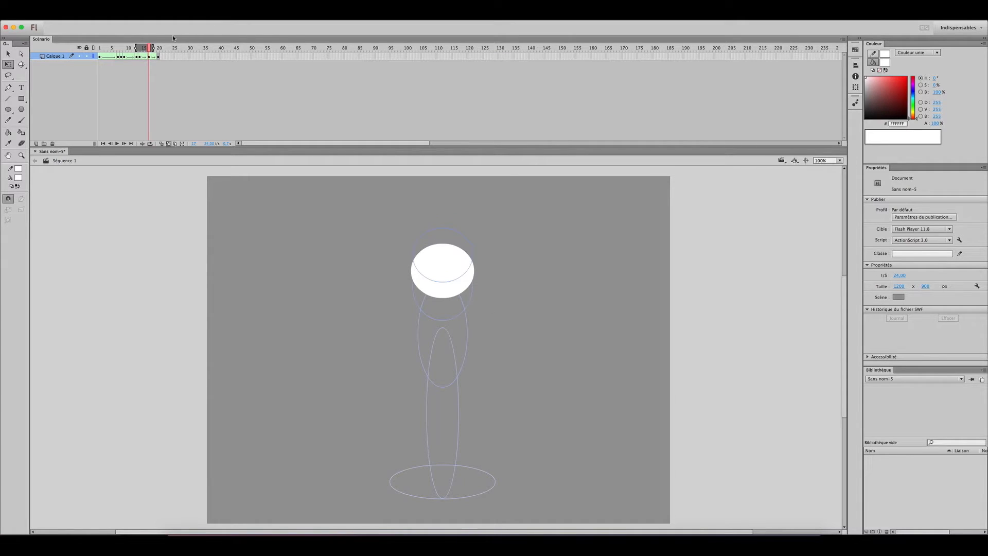
left_click_drag(153, 49, 159, 47)
left_click_drag(427, 280, 413, 194)
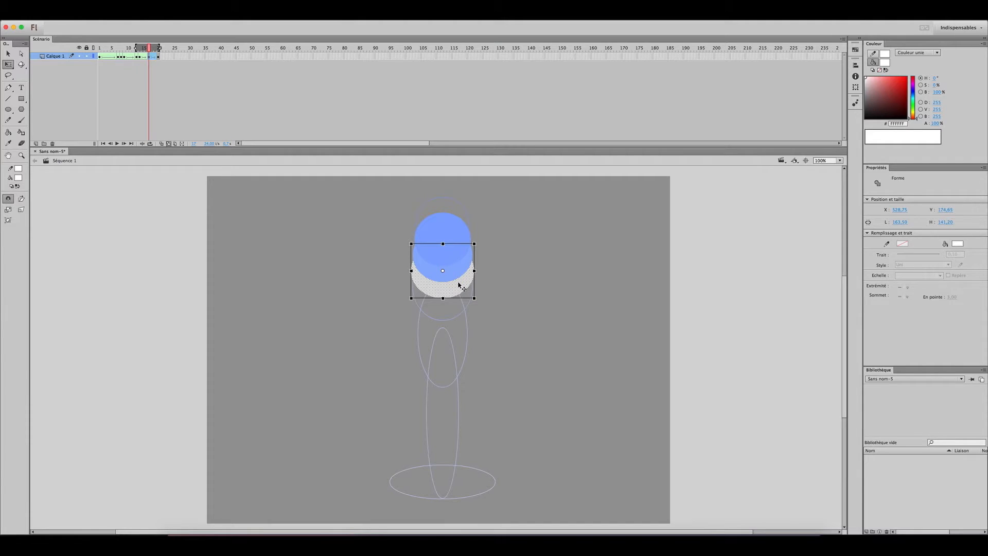
left_click_drag(456, 286, 453, 264)
left_click(498, 252)
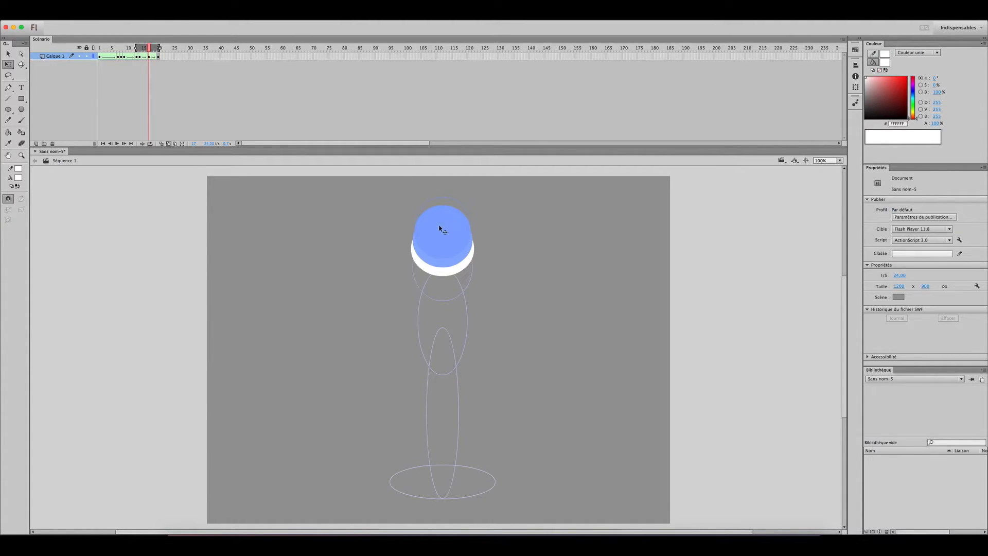
Step: Turn off the onion skin outlines and play the animation to check the slowdown at the top of the rebound
left_click(169, 144)
left_click(145, 57)
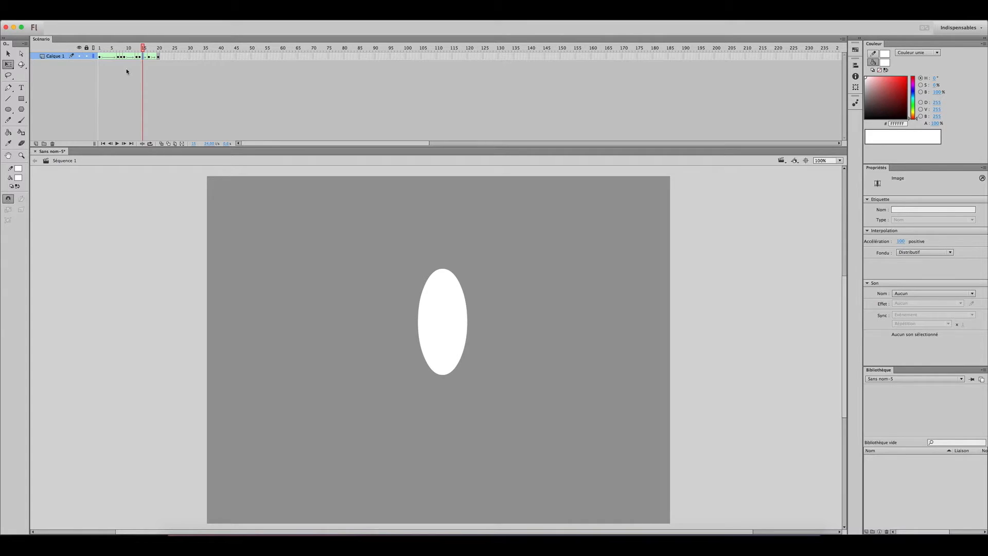
key("Return")
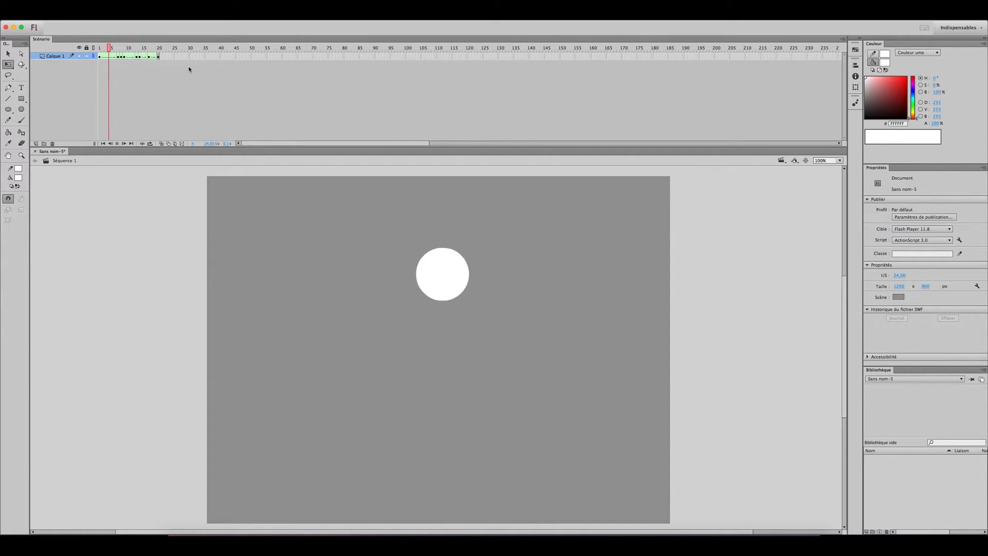
left_click(150, 58)
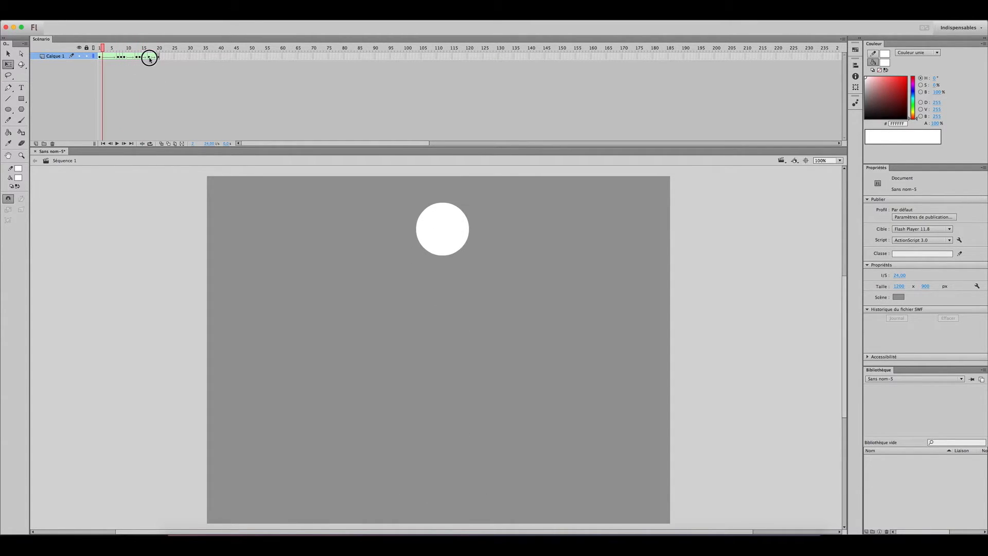
key("Return")
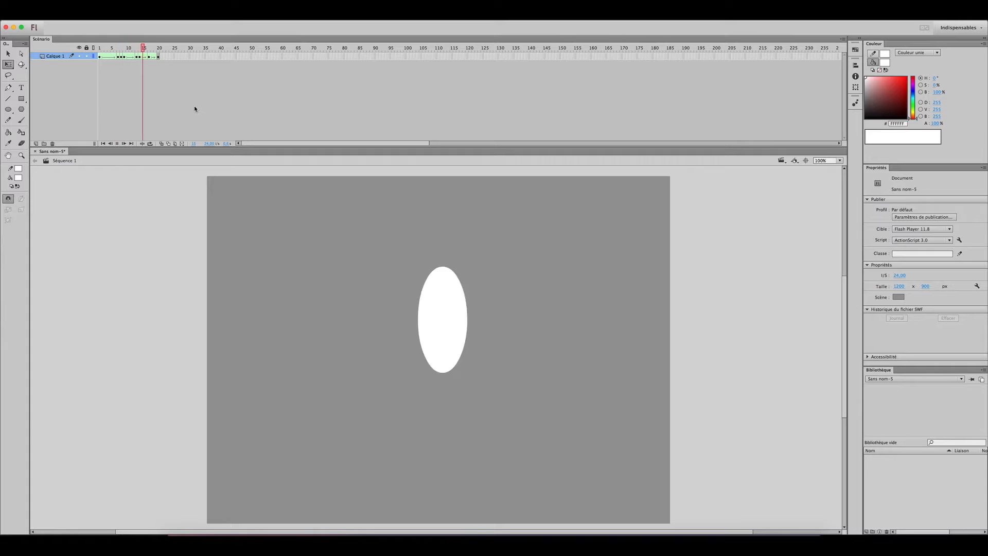
Step: Flatten the ball at frame 17 a little more, raise it slightly, and play the animation
left_click(149, 57)
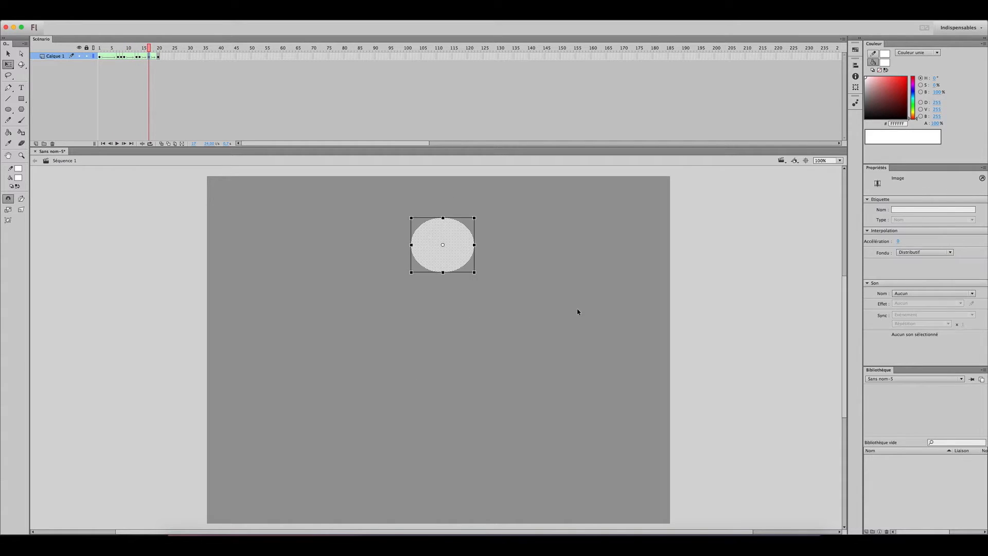
left_click(442, 215)
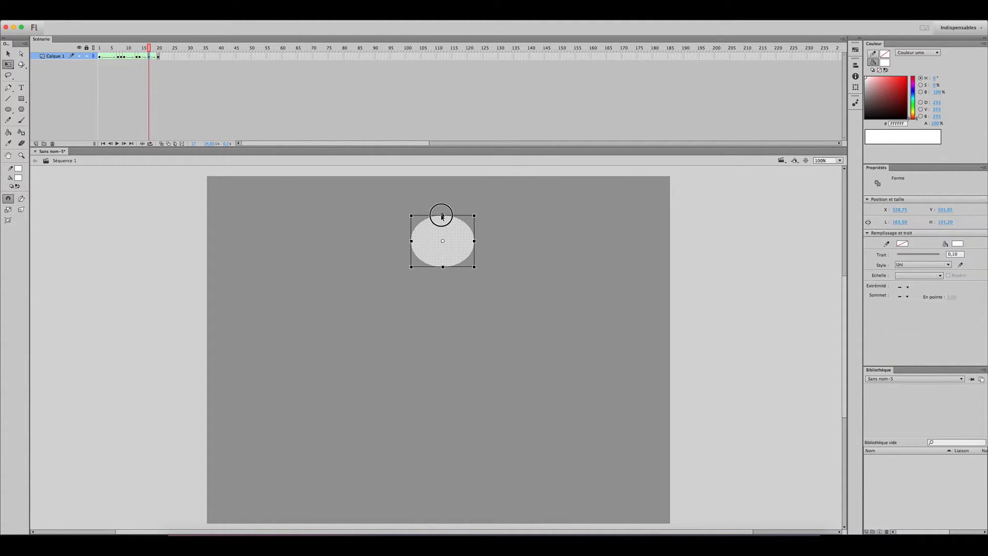
key("Return")
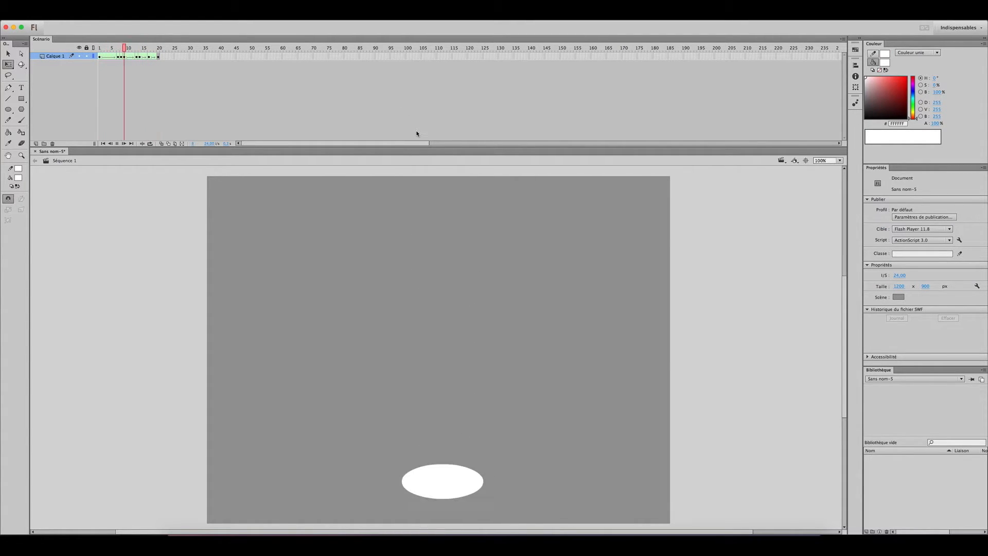
key("Return")
key("Return")
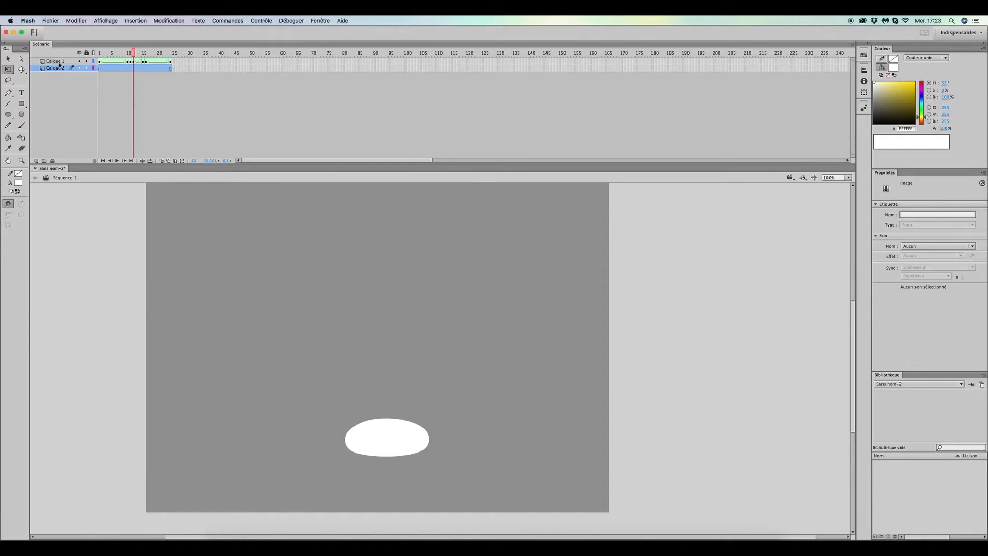
Step: Rename the two layers of the Sans nom-2 document as Balle and ombre
double_click(54, 61)
type("Balle")
key("Tab")
type("S")
type("mbre")
key("Return")
Step: Draw a flat ellipse about 424 px wide and 80 px high beneath the squashed ball on the ombre layer
key("o")
left_click_drag(385, 457, 467, 472)
key("v")
left_click(461, 465)
Step: Fill the shadow ellipse with a radial gradient from black to black at 0% alpha
left_click(927, 58)
left_click(938, 88)
left_click(950, 148)
left_click(874, 124)
left_click(943, 129)
type("0")
left_click(535, 394)
Step: Reshape the shadow's radial gradient into a wide, flat oval that fits inside the ellipse
left_click(402, 464)
key("f")
left_click_drag(467, 456, 559, 457)
left_click_drag(552, 478, 452, 458)
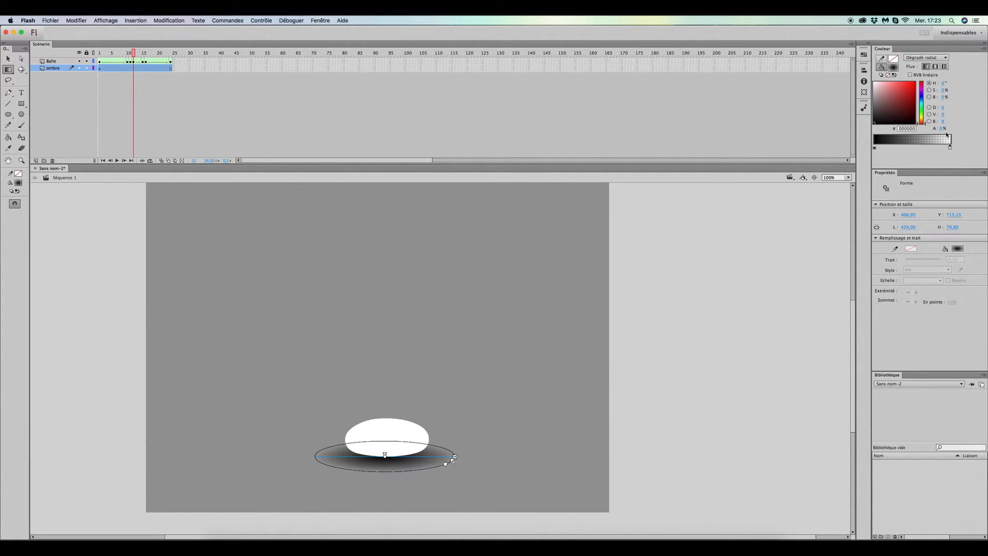
left_click(384, 269)
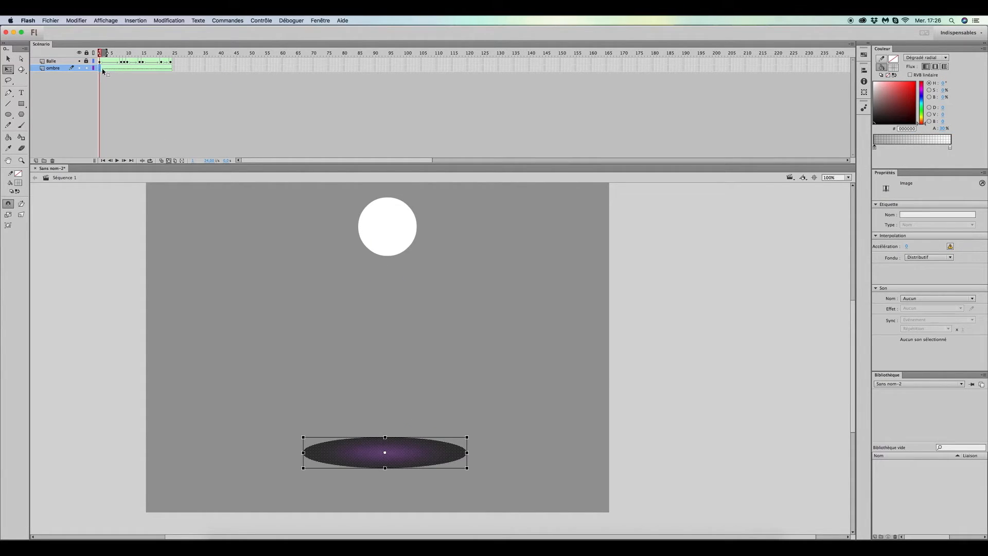
Step: Insert a keyframe on the ombre layer at frame 9
left_click(121, 68)
left_click(124, 69)
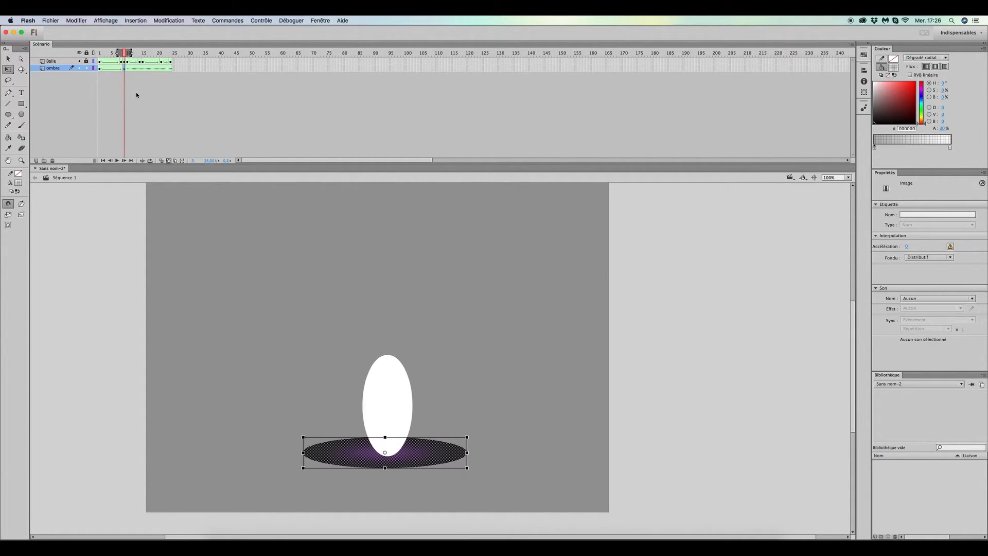
key("F6")
Step: Scale down the shadow at frame 1 with onion skinning off, and copy that keyframe to frame 24
left_click(100, 68)
left_click(168, 160)
left_click(100, 69)
left_click_drag(468, 437, 435, 440)
left_click(198, 127)
left_click(100, 70)
left_click_drag(99, 69, 171, 69)
Step: Set the easing of the shadow's first tween to -100 and copy its frame 9 keyframe to frame 14
left_click(125, 69)
left_click(118, 69)
left_click(906, 246)
type("-100")
key("Return")
left_click(125, 69)
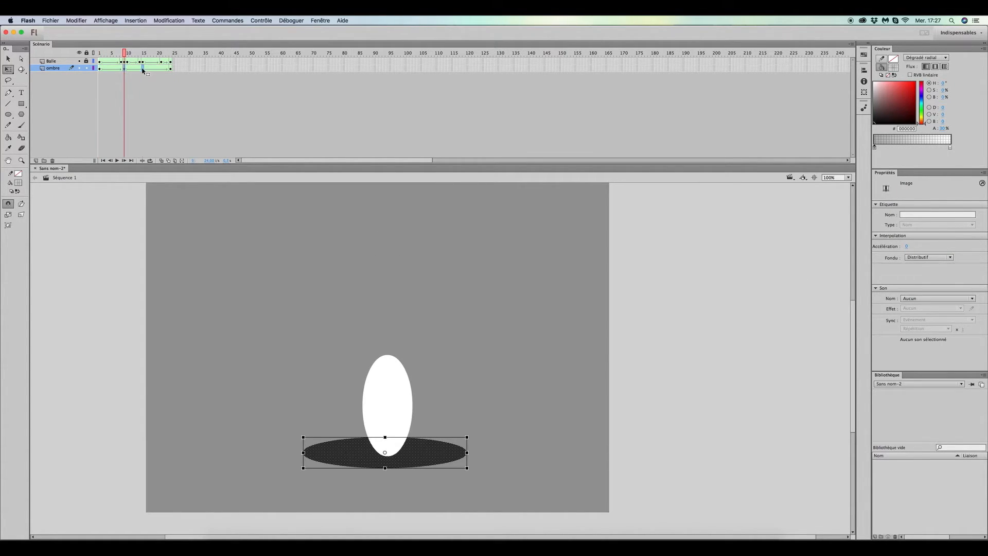
key("Return")
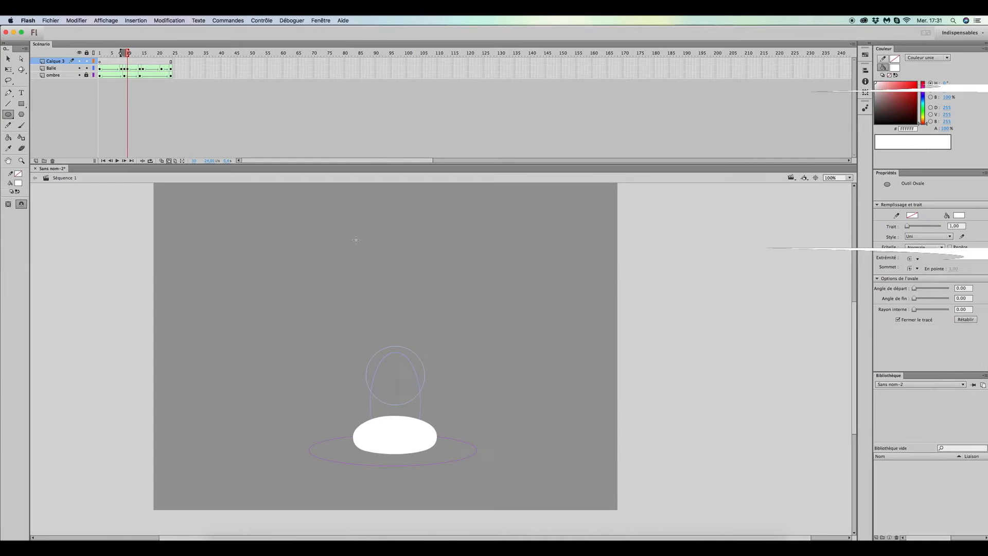
Step: Draw dust puffs of various sizes on both sides of the squashed ball at frame 10 on Calque 3
left_click_drag(489, 417, 461, 437)
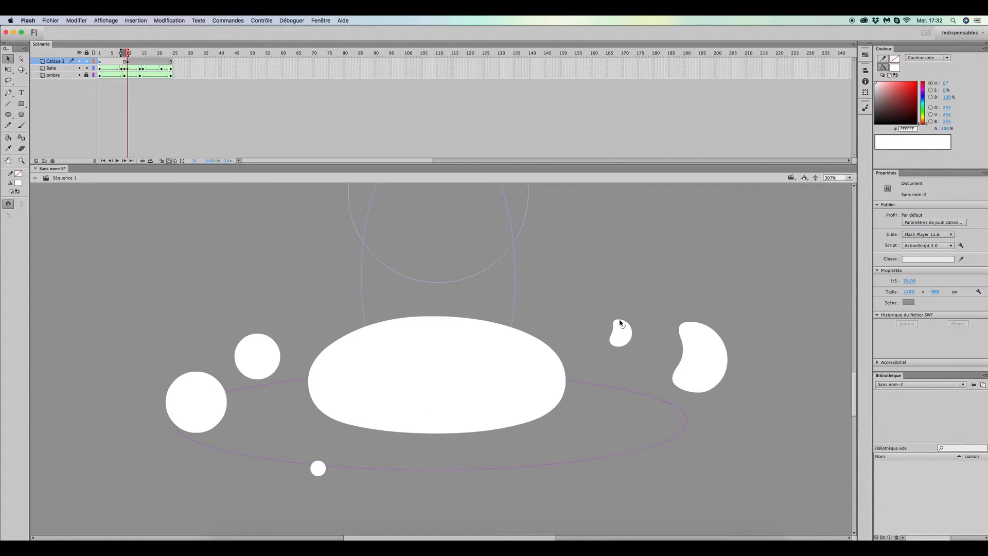
left_click(621, 330)
key("q")
mouse_move(634, 317)
left_mouse_down()
mouse_move(609, 310)
mouse_move(644, 321)
left_mouse_up()
key("v")
left_click(600, 316)
key("o")
key("v")
Step: Bend the round dust puffs beside the ball's left side into curved shapes, and rotate and resize the larger one
left_click_drag(271, 365, 246, 369)
left_click_drag(224, 412, 209, 413)
left_click_drag(179, 378, 210, 371)
left_click(198, 399)
key("q")
left_click(201, 440)
left_click_drag(197, 433, 212, 430)
left_click_drag(224, 389, 230, 390)
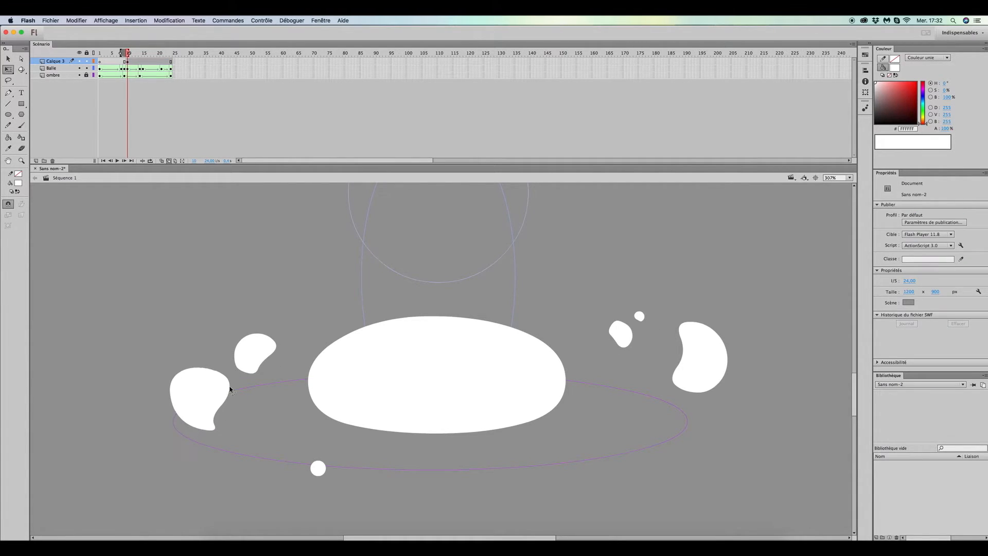
Step: Add a new layer and brush arrows beside the dust puffs showing their outward direction of travel
key("b")
left_click(36, 160)
left_click_drag(163, 447, 117, 359)
left_click_drag(111, 359, 130, 373)
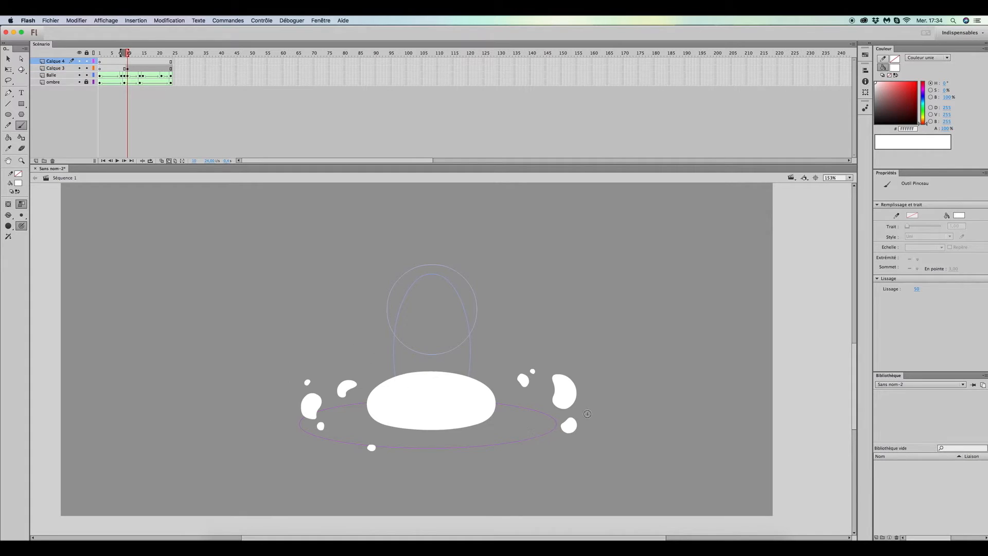
left_click_drag(621, 413, 610, 415)
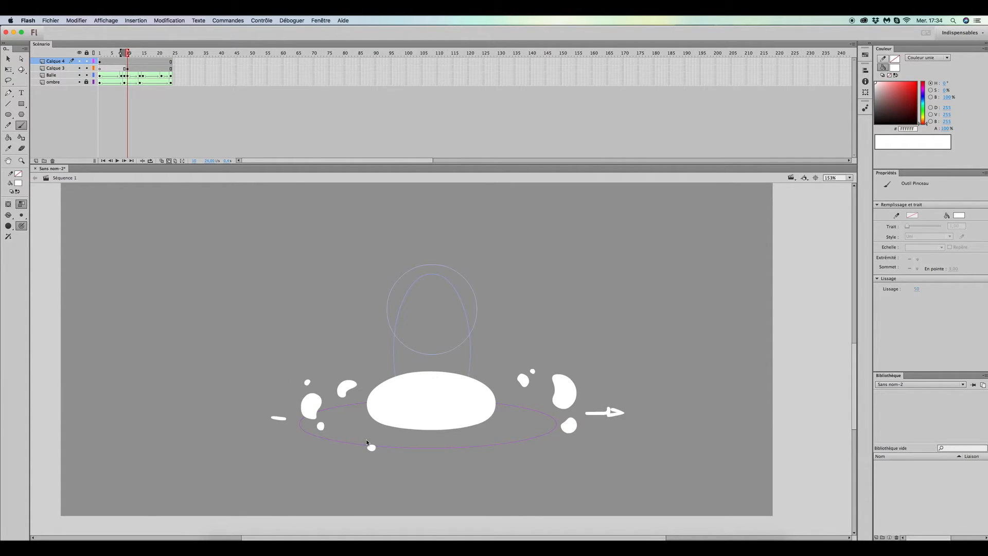
Step: Insert a keyframe at frame 11 on Calque 3 and shift, rotate and shrink the large right-hand dust puffs outward
left_click(131, 68)
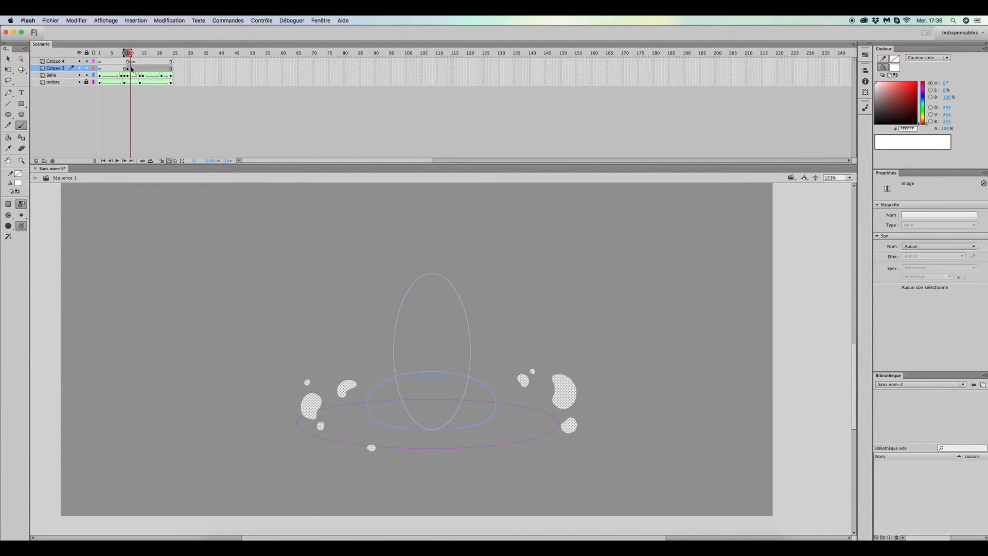
key("F6")
left_click_drag(370, 335, 643, 453)
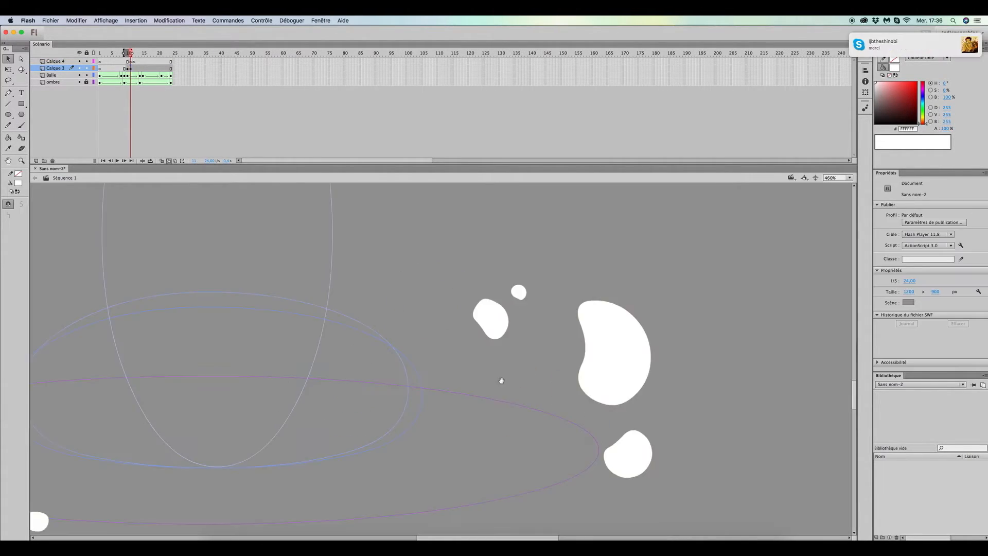
key("q")
left_click_drag(599, 386, 620, 371)
left_click_drag(657, 323, 635, 311)
left_click(672, 399)
left_click(564, 438)
left_click_drag(588, 413, 569, 412)
left_click_drag(575, 433, 592, 419)
Step: Move the two small upper dust puffs on the right outward at frame 11, shrinking and rotating the larger of them
key("v")
left_click_drag(457, 276, 465, 275)
key("q")
left_click(430, 305)
left_click_drag(445, 324, 447, 315)
left_click_drag(427, 302, 434, 294)
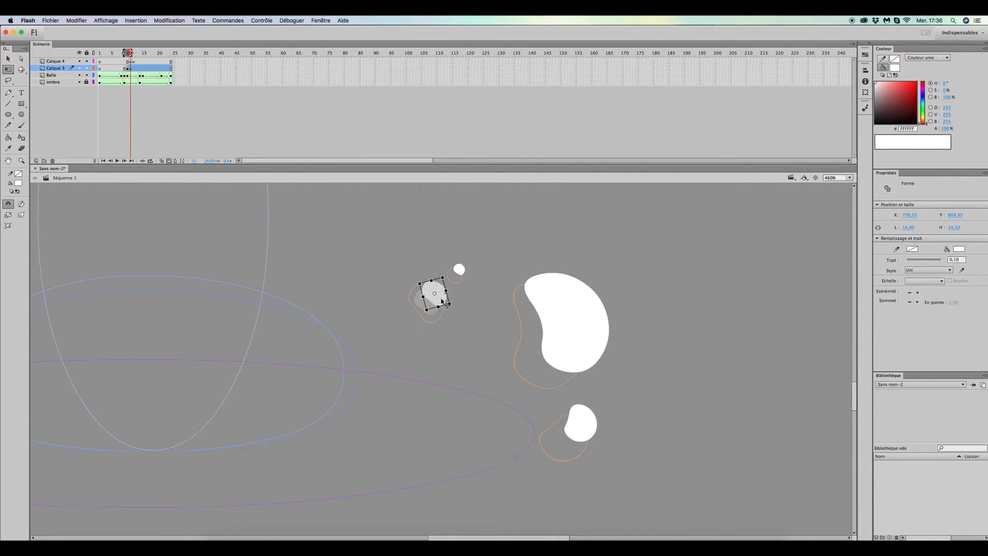
Step: Shift, rotate and shrink the left-hand dust puffs outward at frame 11
left_click_drag(154, 437, 705, 329)
left_click(530, 400)
left_click_drag(535, 406, 516, 395)
key("v")
key("q")
key("v")
key("q")
left_click(468, 414)
left_click_drag(391, 355, 462, 407)
mouse_move(473, 393)
left_mouse_down()
mouse_move(478, 405)
mouse_move(456, 393)
left_mouse_up()
left_click(439, 355)
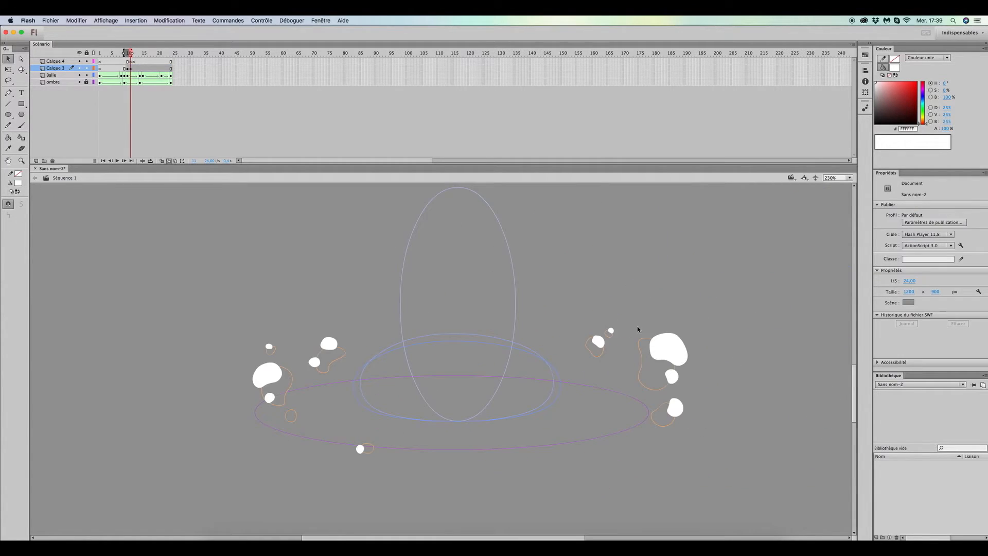
Step: Advance to the next dust drawing and eat into the puffs on both sides with small ovals
key(".")
key(".")
key("o")
mouse_move(667, 335)
left_mouse_down()
mouse_move(684, 352)
mouse_move(678, 375)
left_mouse_up()
left_click_drag(263, 365, 270, 374)
left_click_drag(263, 392, 269, 398)
left_click_drag(329, 338, 333, 343)
Step: Insert a blank keyframe further along Calque 3 and continue the dust dispersal with the Oval tool
key(".")
key(".")
key("F7")
left_click_drag(674, 333, 685, 345)
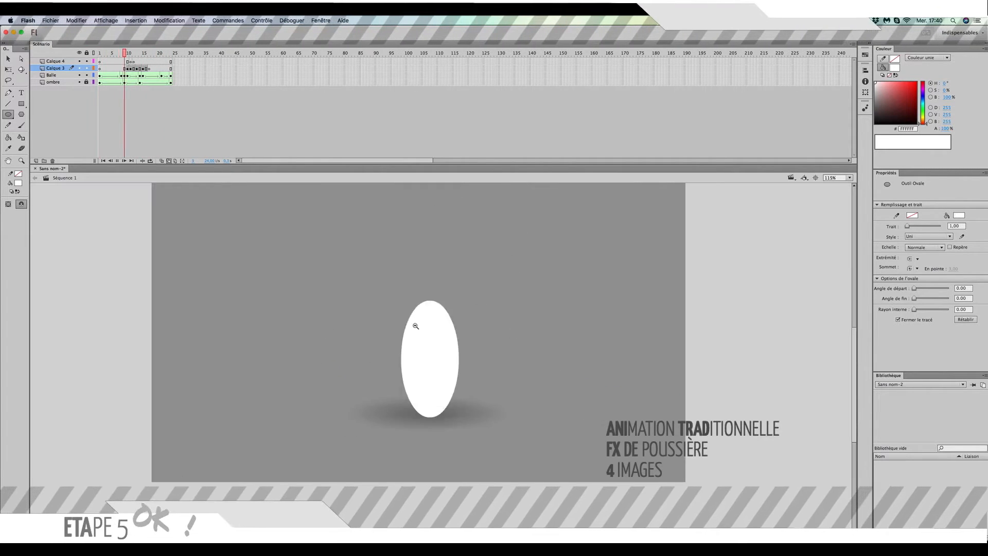
Step: Add a new layer above the fumer layer and draw an orange circle about 155 px wide, up and right of the white ball
left_click(415, 326, "alt")
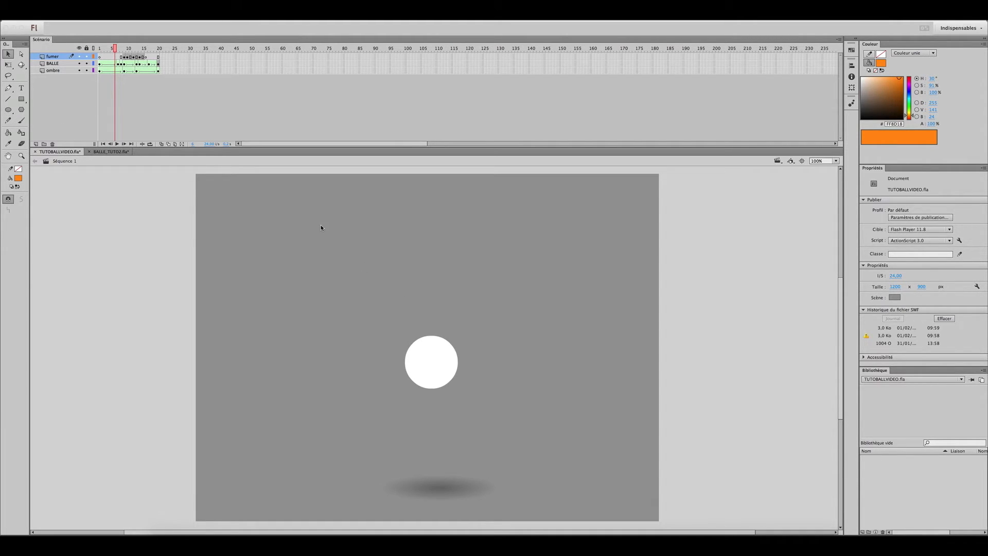
left_click(36, 144)
left_click(36, 144)
left_click(8, 109)
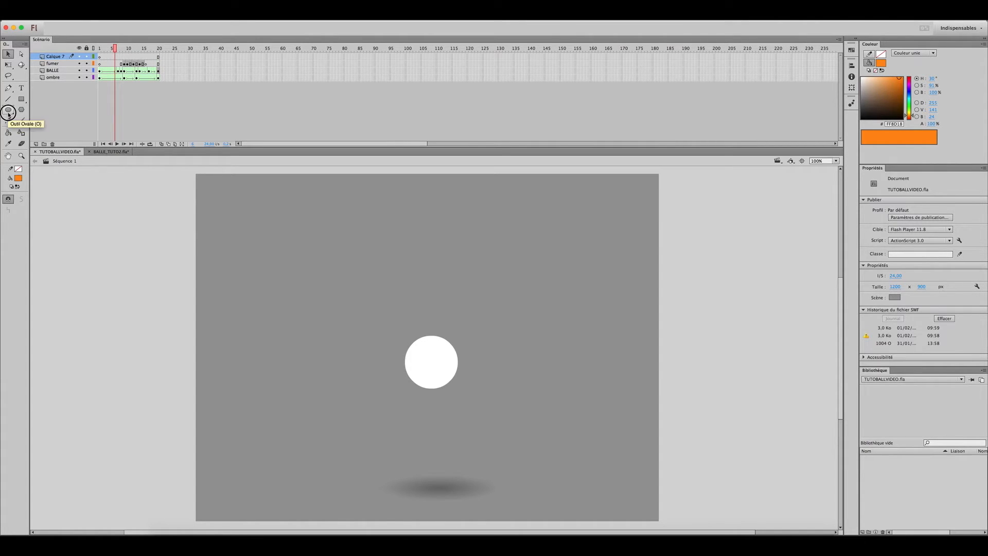
left_click_drag(512, 250, 571, 309)
key("v")
left_click(557, 288)
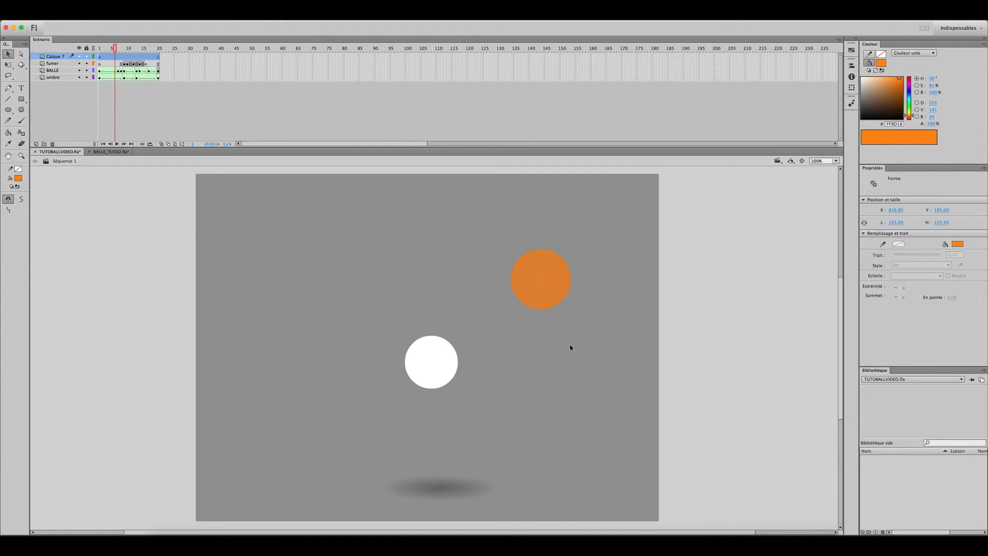
Step: Convert the orange circle to a Graphique symbol named Balle
right_click(540, 279)
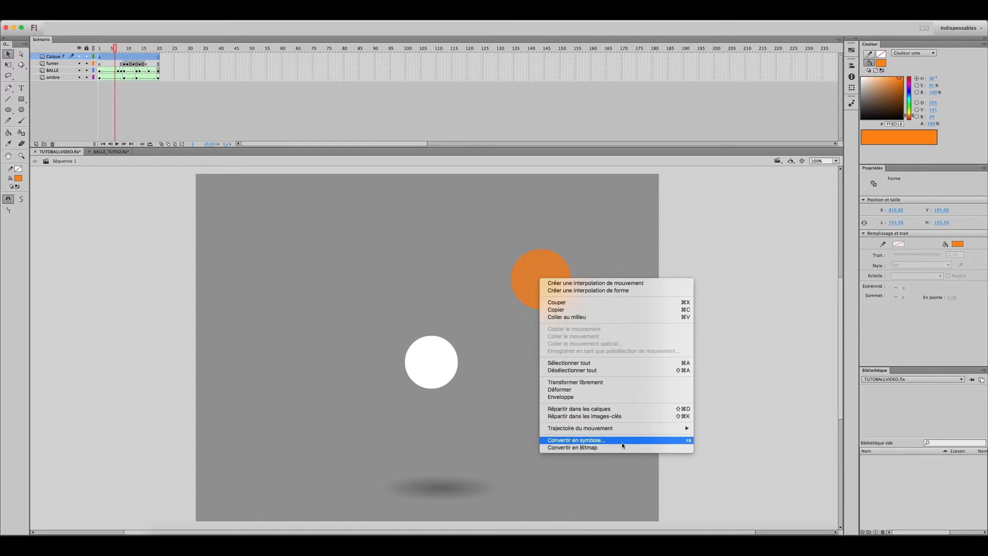
left_click(683, 442)
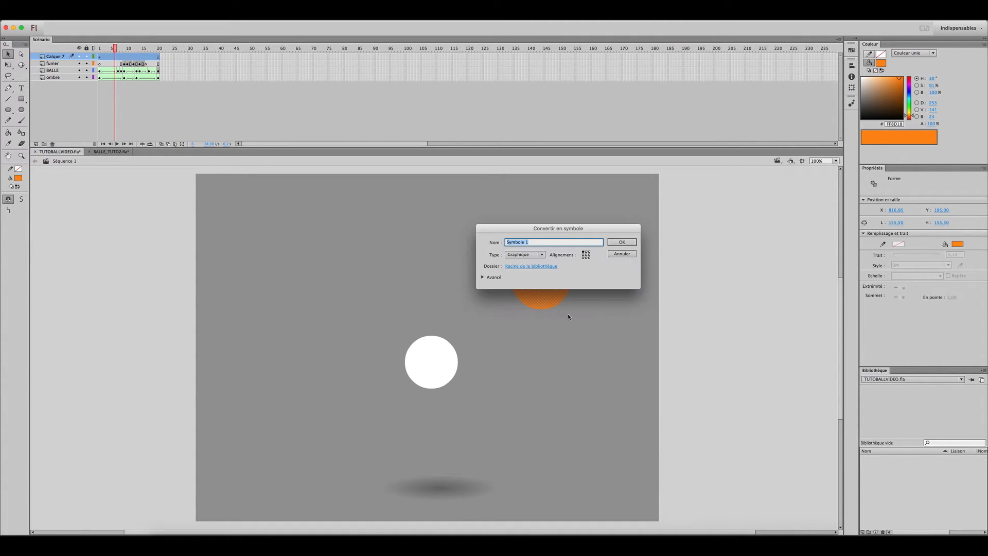
type("Bal")
left_click(522, 256)
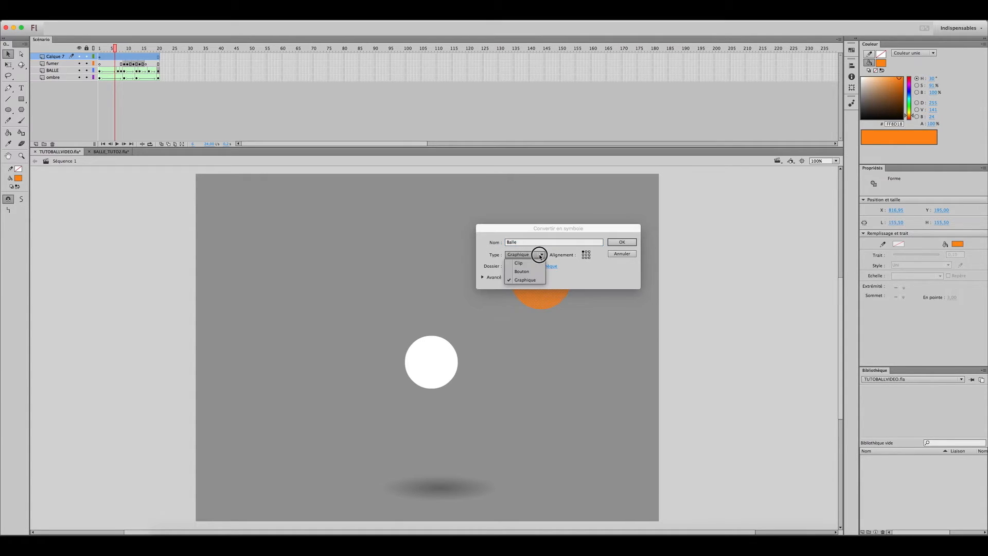
left_click(531, 280)
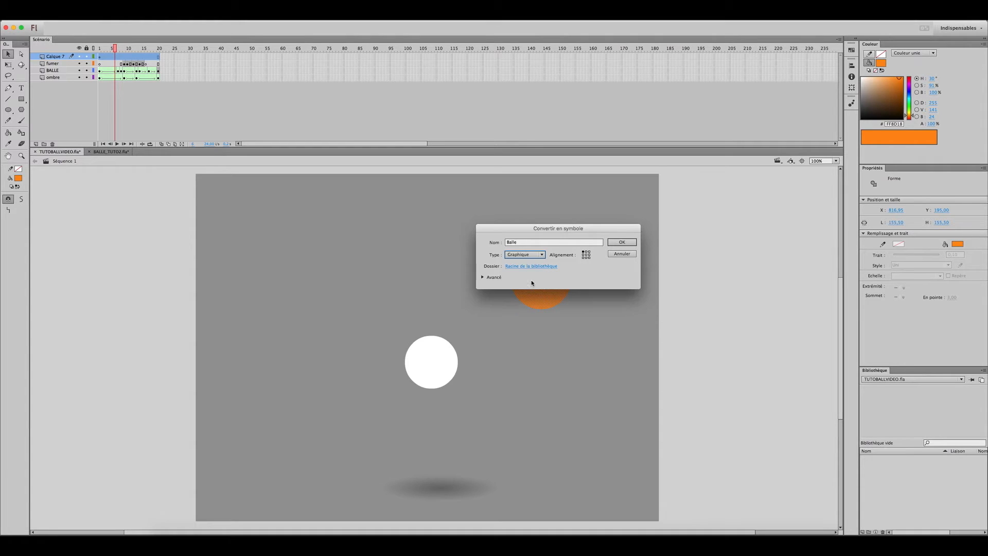
left_click(624, 245)
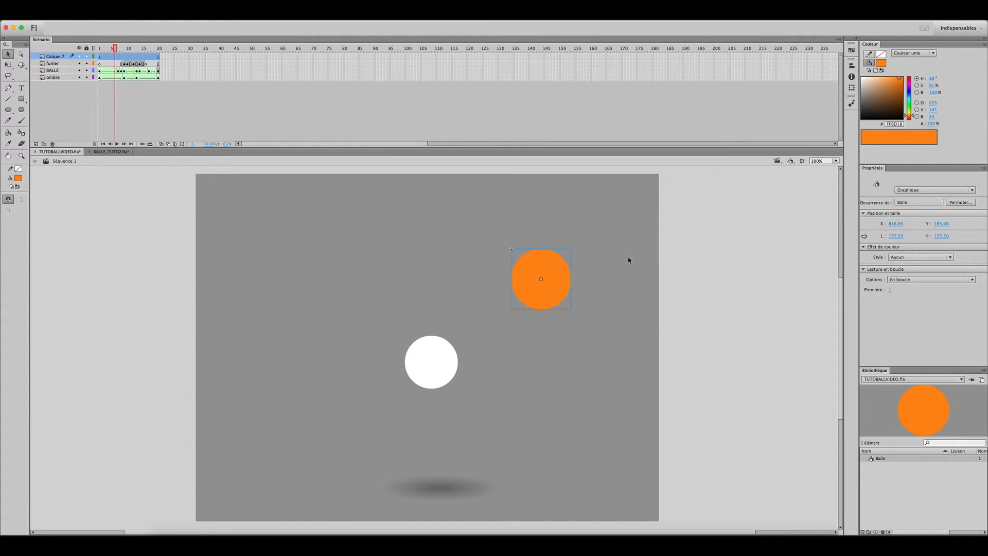
Step: Shift the orange Balle symbol slightly to the left and play the animation from the first frame
left_click_drag(566, 293, 541, 294)
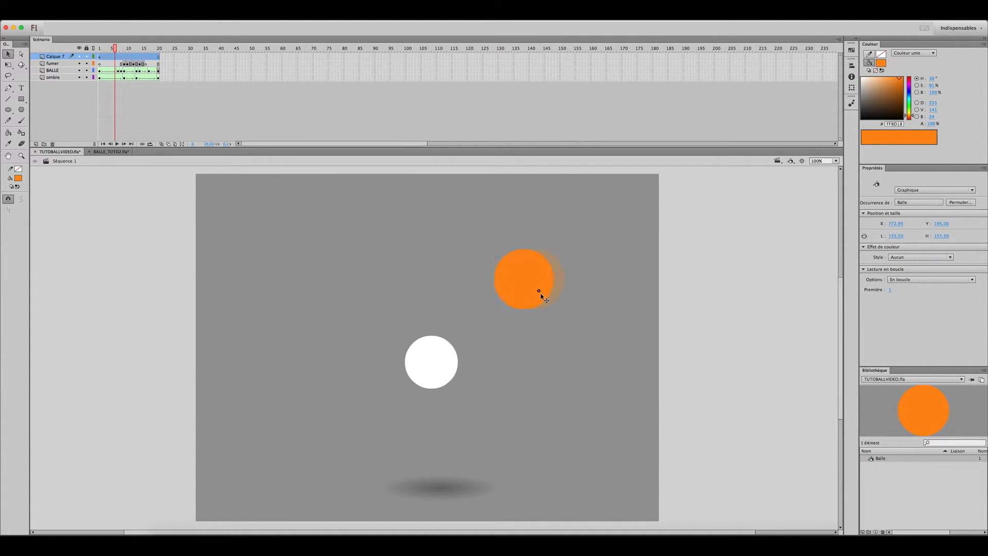
left_click(588, 289)
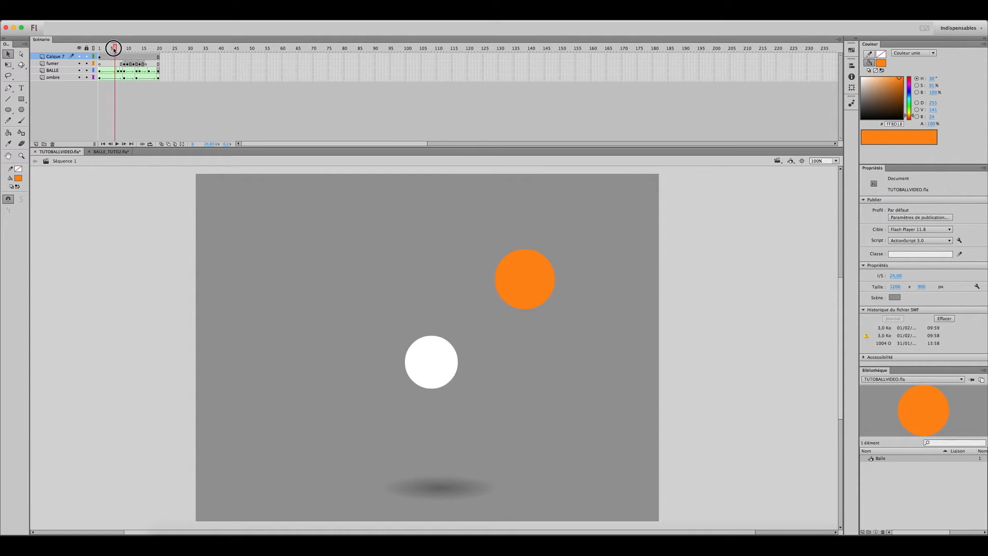
left_click_drag(114, 49, 81, 54)
key("Return")
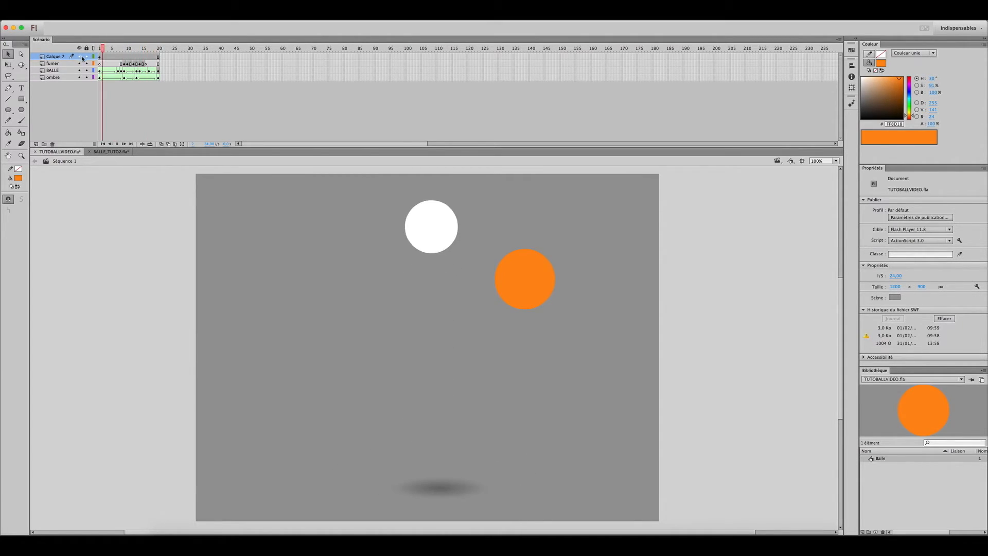
Step: Open the orange Balle symbol for editing and turn on onion skinning
left_click(540, 288)
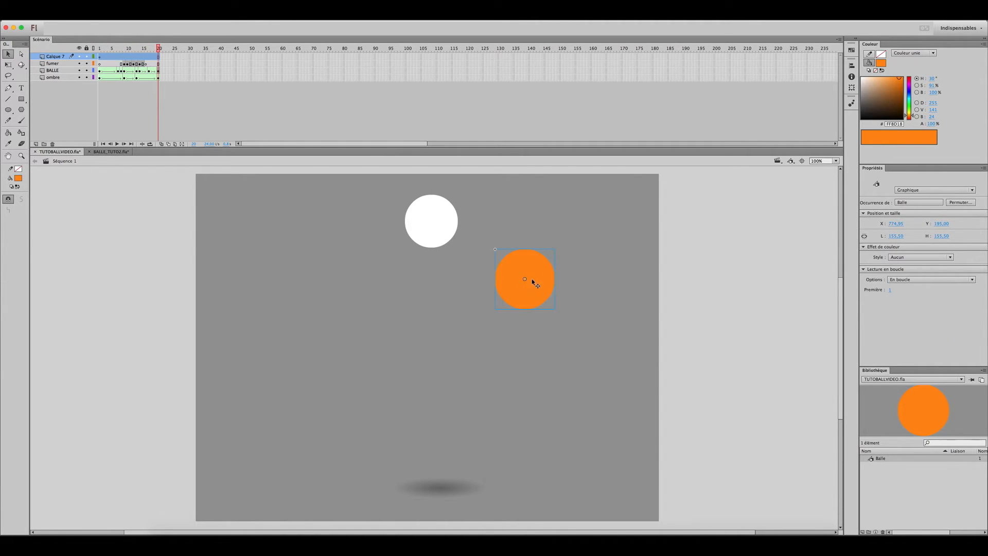
double_click(533, 283)
left_click(205, 95)
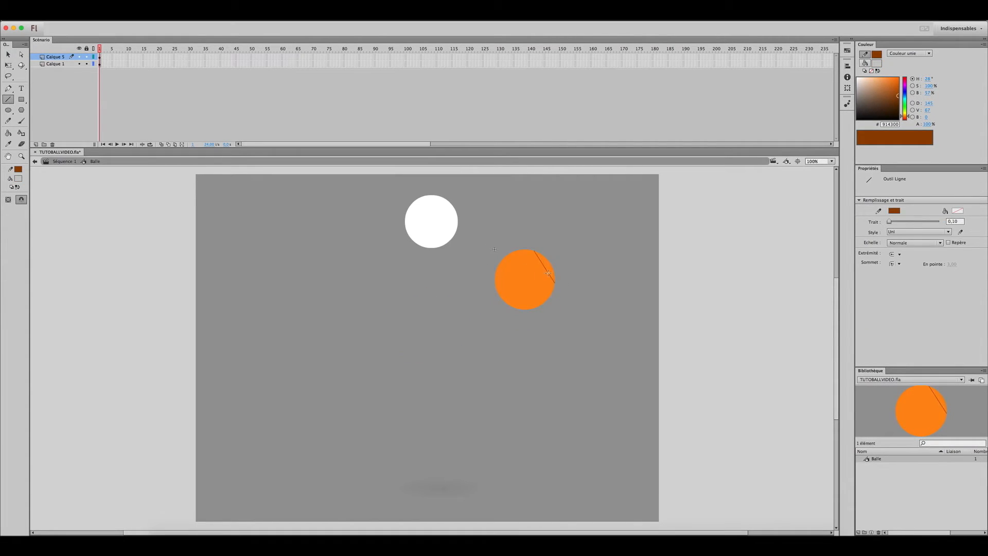
scroll(558, 302, "up", 5)
left_click(162, 144)
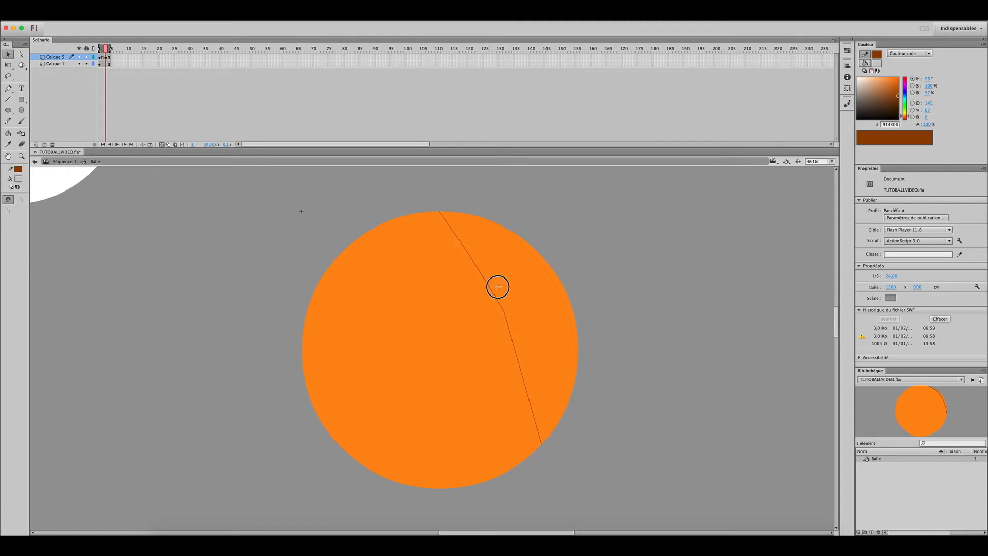
Step: Bend the first seam line on Calque 5 into a curve at frames 3 and 5
left_click_drag(497, 286, 521, 298)
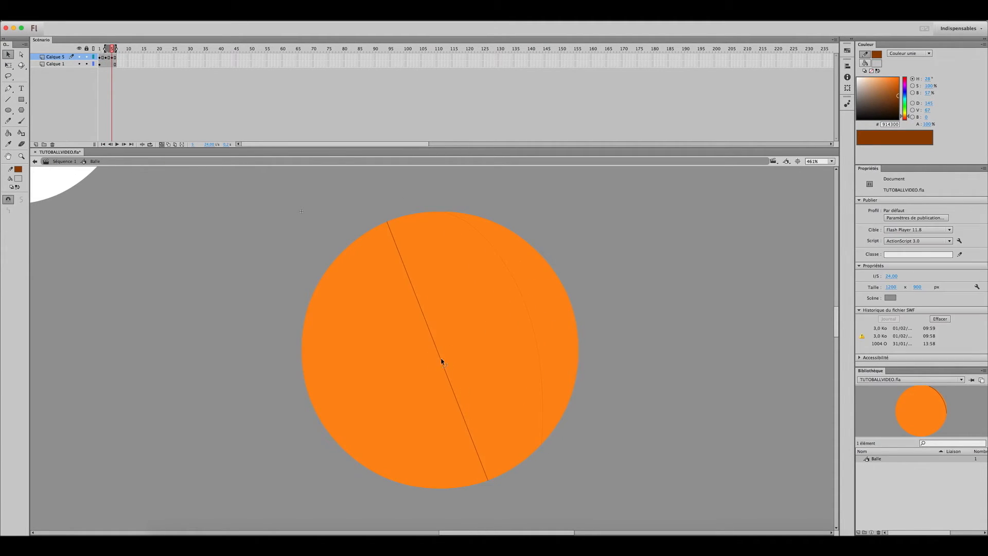
left_click_drag(441, 360, 424, 346)
left_click(377, 233)
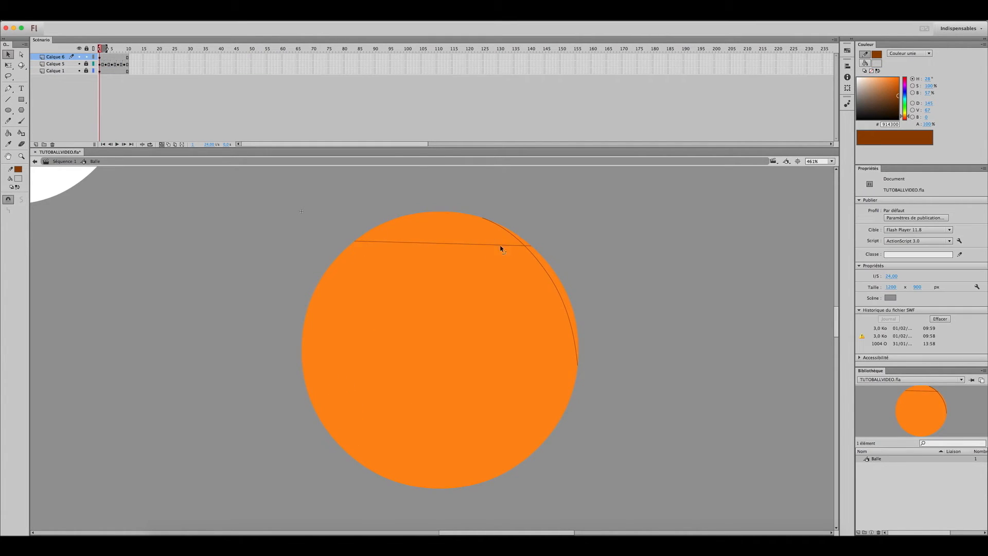
Step: Curve the crosswise seam on Calque 6 at frames 1, 3 and 5, and draw and bend it at frame 7
left_click_drag(503, 249, 489, 227)
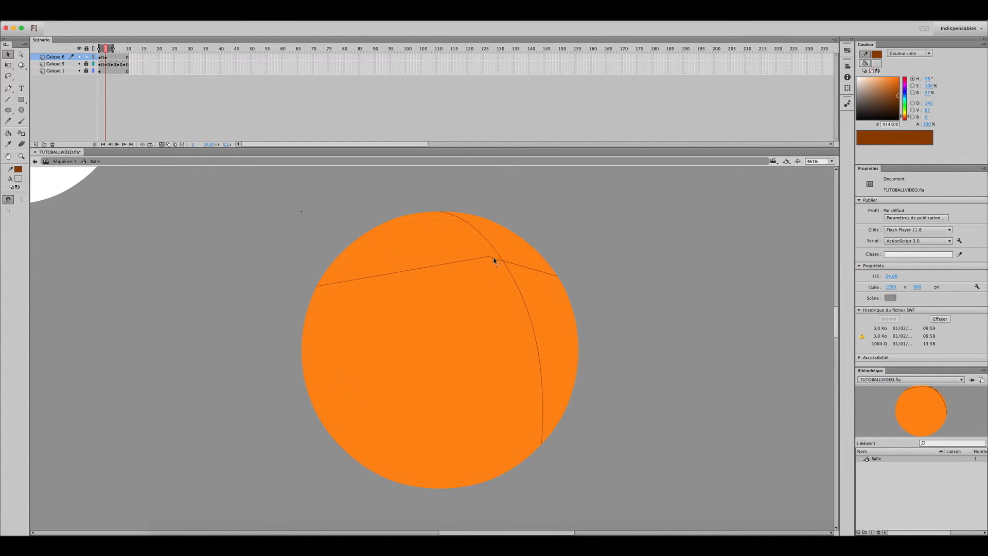
left_click_drag(495, 260, 474, 246)
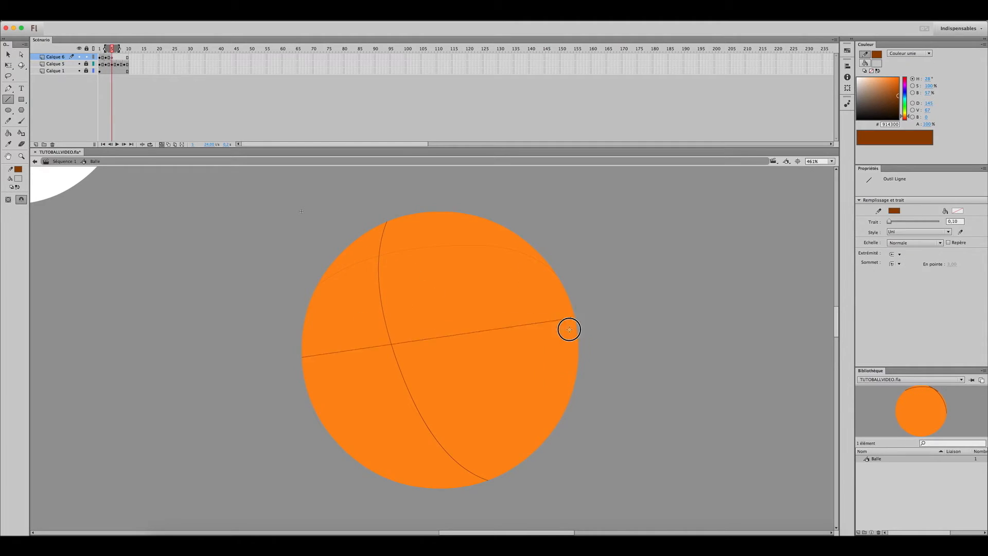
key("v")
left_click_drag(487, 335, 485, 329)
left_click_drag(320, 415, 544, 446)
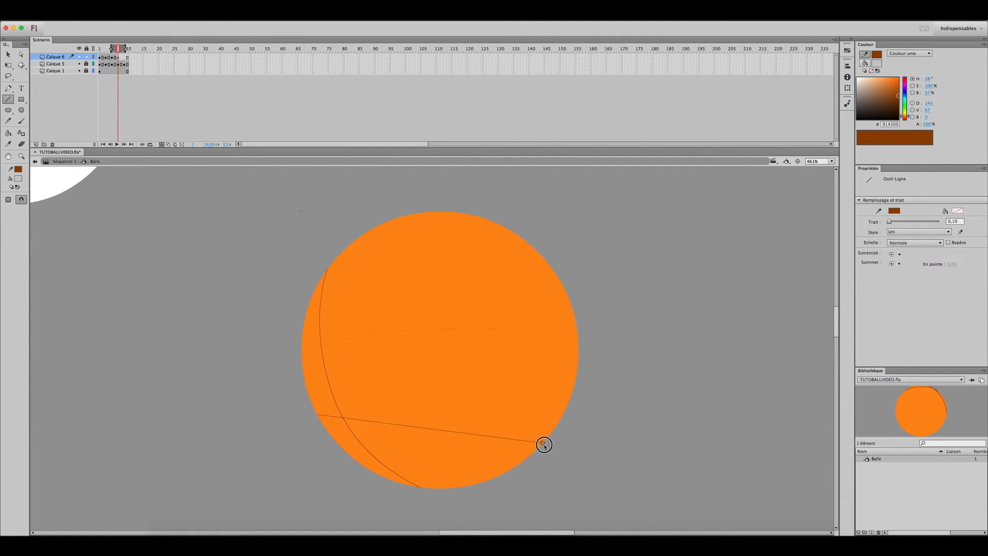
key("v")
mouse_move(430, 430)
left_mouse_down()
mouse_move(421, 443)
mouse_move(378, 446)
mouse_move(417, 455)
left_mouse_up()
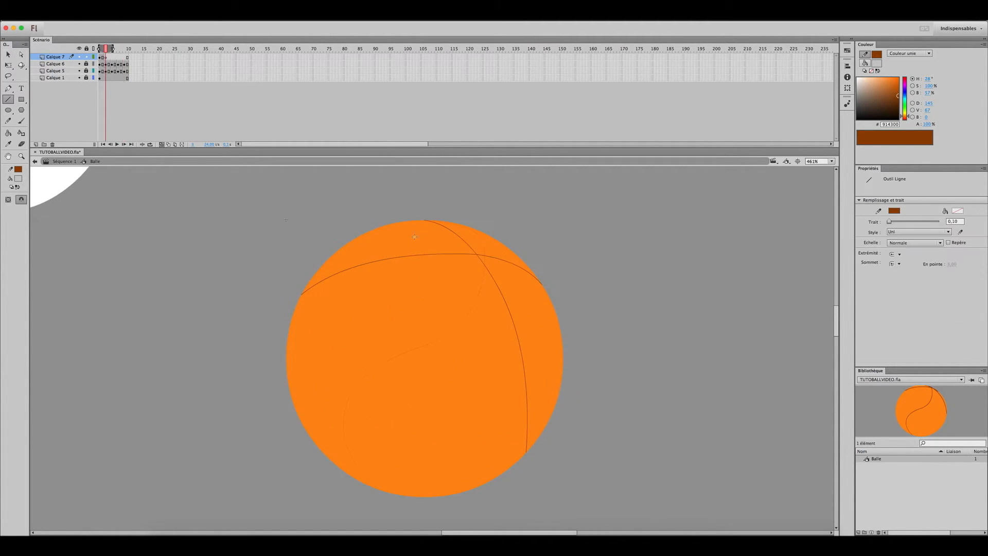
Step: Draw a diagonal seam line across the ball at frame 3 of Calque 7 and bend its ends into an S-curve
mouse_move(452, 253)
left_mouse_down()
mouse_move(388, 439)
mouse_move(352, 474)
left_mouse_up()
key("v")
mouse_move(379, 412)
left_mouse_down()
mouse_move(426, 365)
mouse_move(402, 389)
left_mouse_up()
left_click_drag(372, 487, 347, 457)
left_click_drag(359, 424, 368, 419)
Step: Draw two connected seam segments along the ball's upper right side and bend them into curves
mouse_move(422, 241)
left_mouse_down()
mouse_move(437, 235)
mouse_move(539, 293)
left_mouse_up()
key("n")
left_click_drag(539, 294, 563, 355)
key("v")
left_click_drag(514, 265, 500, 261)
left_click_drag(550, 323, 552, 319)
left_click_drag(448, 267, 445, 259)
Step: Insert a blank keyframe two frames further on Calque 7 and draw seam segments along the ball's lower right and left sides
key("period")
key("period")
key("F7")
key("n")
mouse_move(409, 338)
left_mouse_down()
mouse_move(477, 230)
mouse_move(495, 439)
left_mouse_up()
left_click_drag(496, 439, 536, 441)
mouse_move(350, 344)
left_mouse_down()
mouse_move(315, 273)
mouse_move(332, 451)
left_mouse_up()
left_click_drag(333, 450, 338, 464)
left_click_drag(330, 420, 335, 395)
Step: At frame 7 of Calque 7, draw two straight seam lines starting from one point near the ball's bottom edge
left_click(86, 64)
left_click(86, 70)
key("period")
key("period")
key("n")
left_click(118, 57)
left_click_drag(387, 465, 478, 486)
mouse_move(387, 465)
left_mouse_down()
mouse_move(420, 298)
mouse_move(416, 306)
left_mouse_up()
Step: Bend both seam lines at frame 7 into curves and add a line from the longer one to the ball's upper right edge
key("v")
left_click_drag(400, 395, 370, 401)
left_click_drag(423, 474, 424, 487)
key("n")
left_click_drag(415, 306, 535, 276)
key("v")
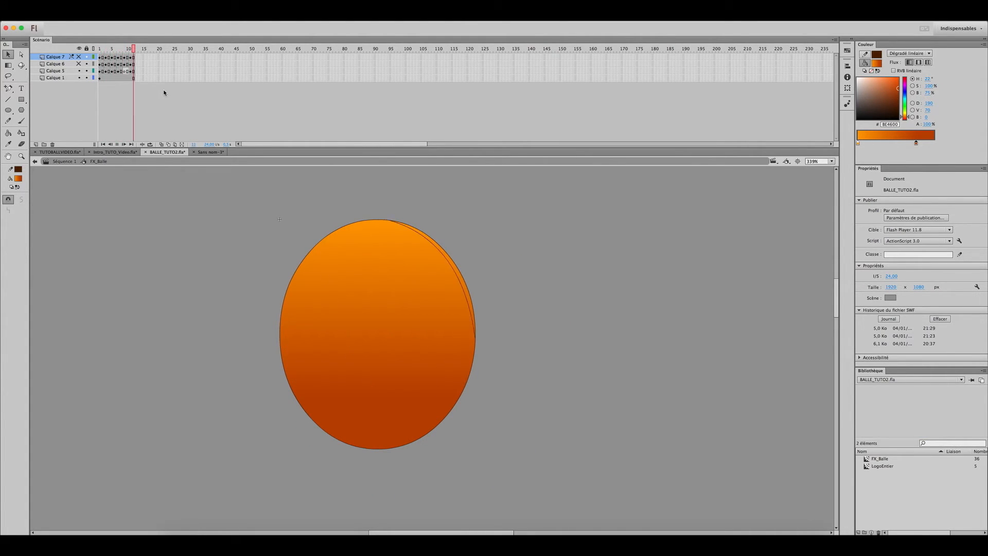
Step: Show the hidden Calque 6 and Calque 7 in the FX_Balle symbol and play the rolling seam animation
left_click(80, 64)
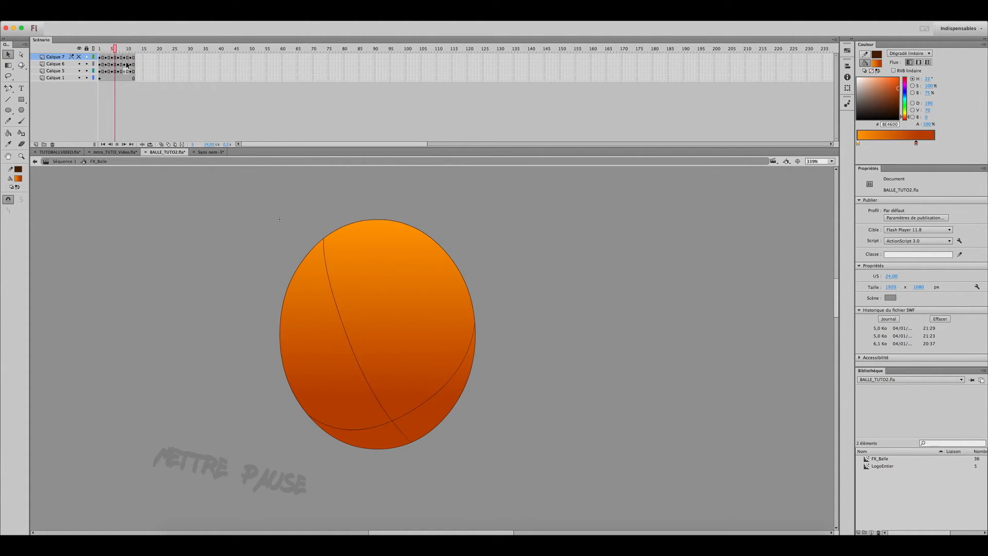
left_click(78, 56)
left_click(104, 49)
key("Return")
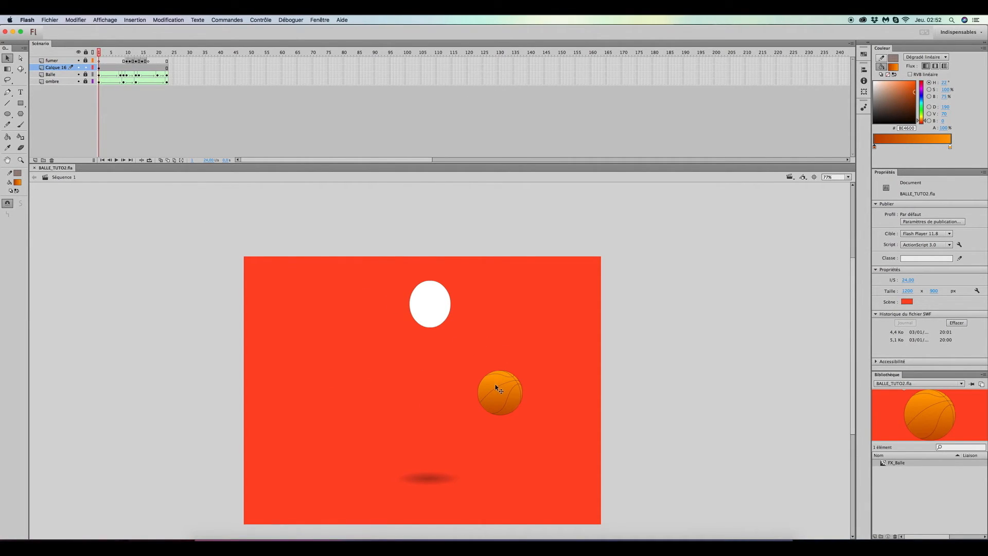
Step: Move the basketball onto the white ball at frame 1 and activate Free Transform on it
left_click(512, 405)
left_click_drag(443, 327, 439, 315)
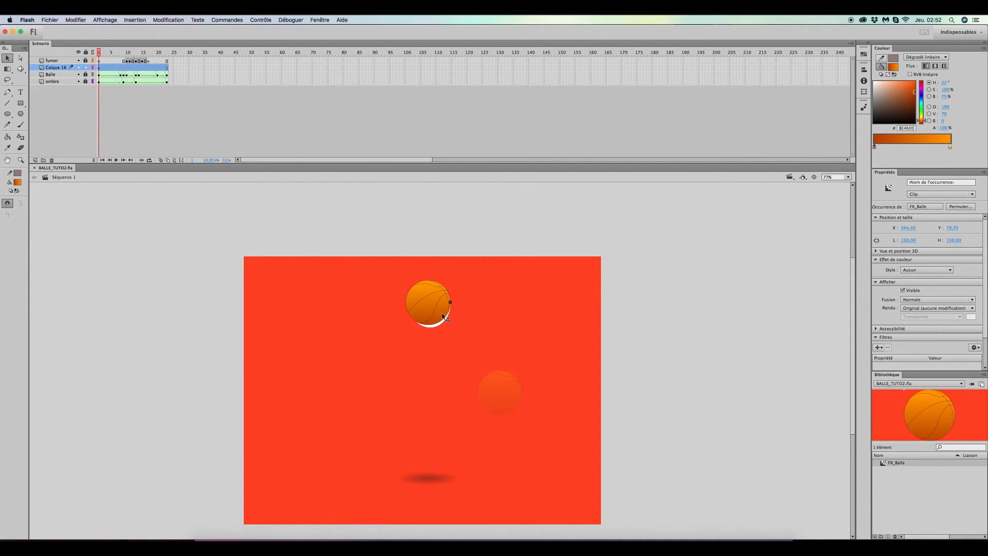
left_click(433, 338)
key("q")
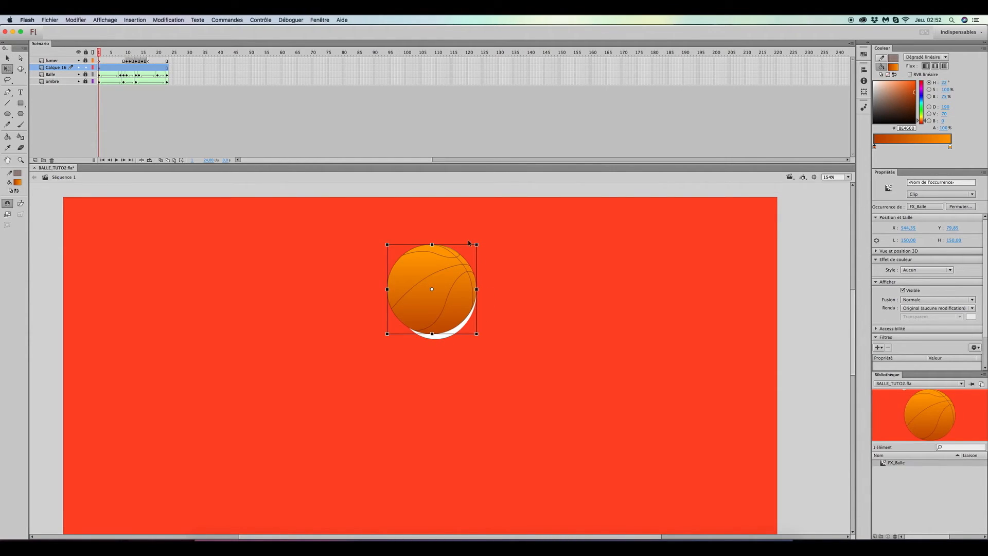
Step: Set the basketball layer's outline colour to black and display the layer as outlines
left_click(95, 68)
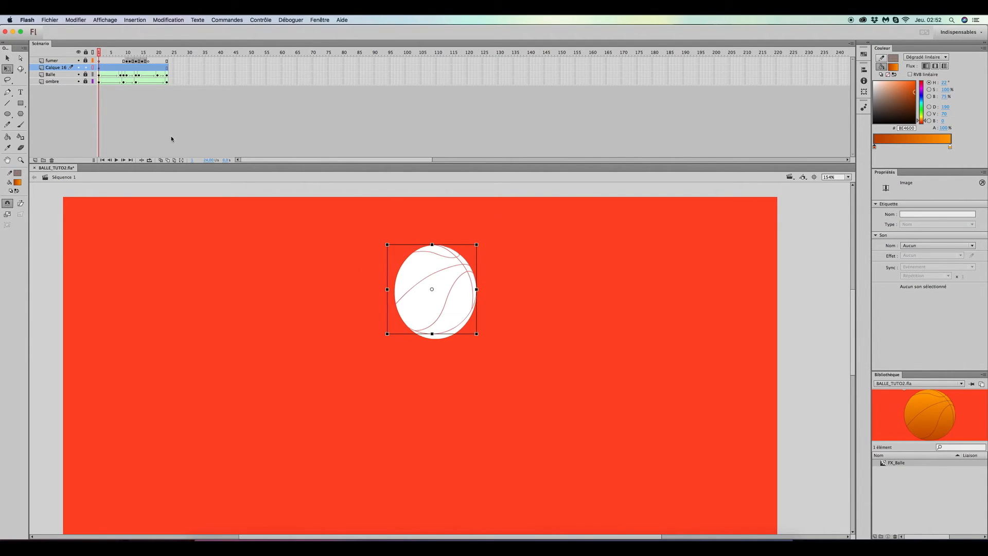
double_click(93, 68)
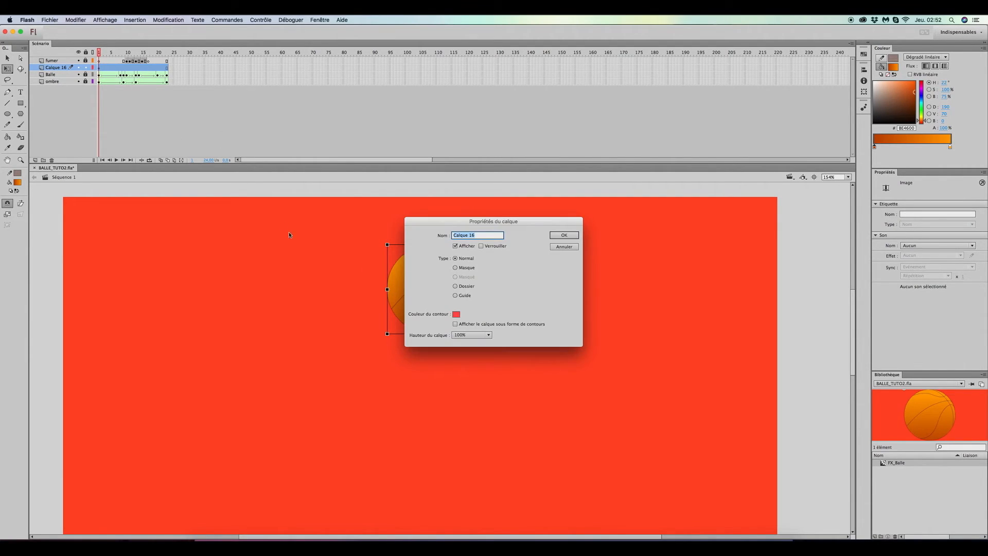
left_click(456, 314)
left_click(482, 337)
key("Return")
left_click(93, 68)
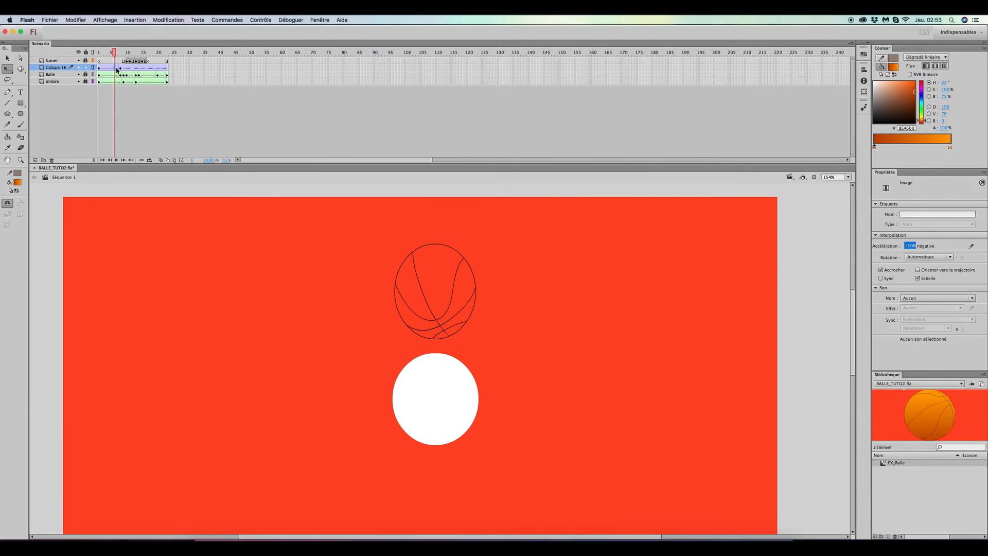
Step: At frame 8, move and reshape the outlined basketball to fit the white ball, and play the animation from frame 1
left_click(121, 67)
left_click_drag(388, 203, 390, 410)
left_click_drag(393, 370, 393, 373)
left_click_drag(394, 462, 393, 463)
left_click(208, 111)
left_click(99, 68)
key("Return")
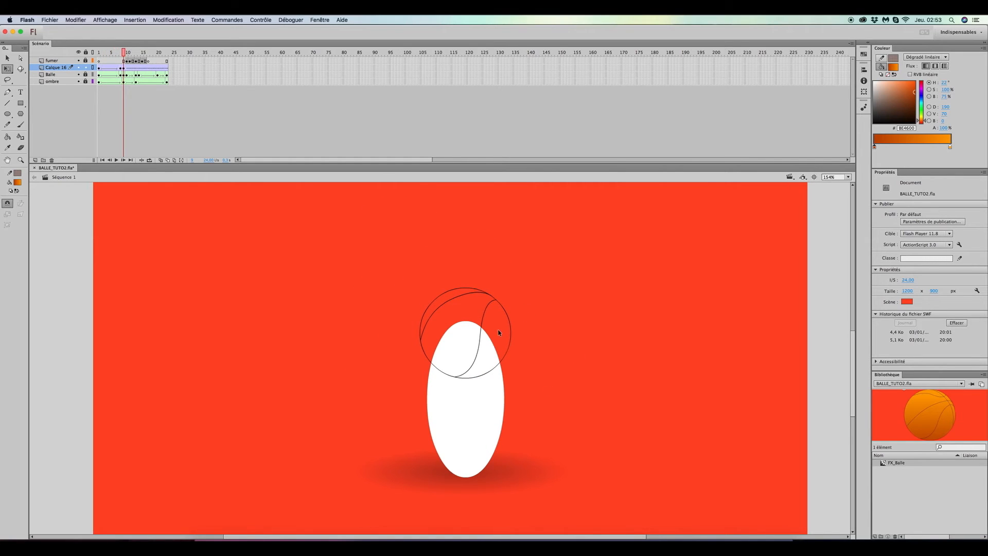
Step: At frame 9, stretch the basketball outline vertically and narrow it to match the elongated white ball
left_click(467, 373)
left_click_drag(465, 378, 465, 478)
left_click_drag(465, 287, 465, 321)
left_click_drag(510, 398, 504, 398)
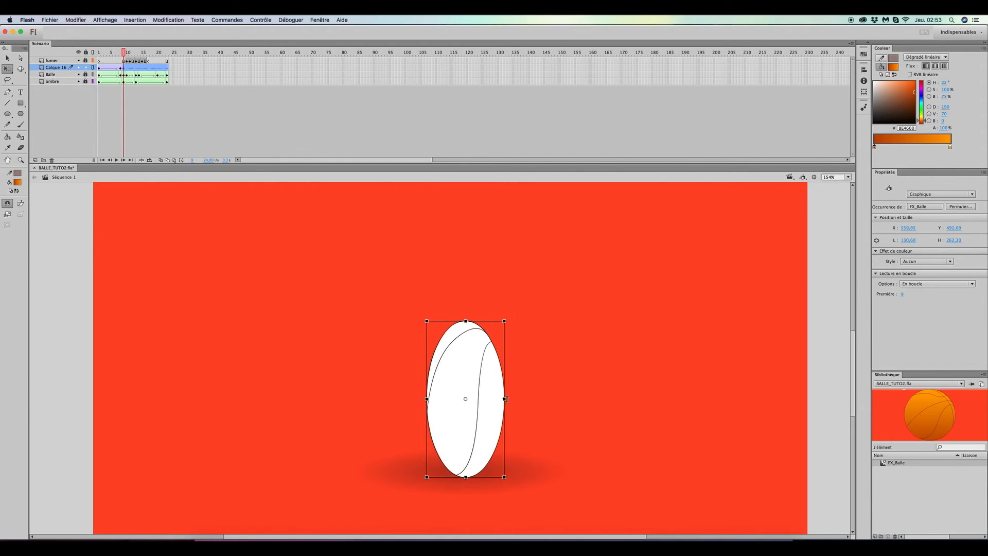
Step: At frame 10, squash and widen the basketball outline to match the flattened white ball at impact
key("period")
left_click(466, 373)
left_click_drag(465, 321, 465, 418)
left_click_drag(504, 448, 530, 448)
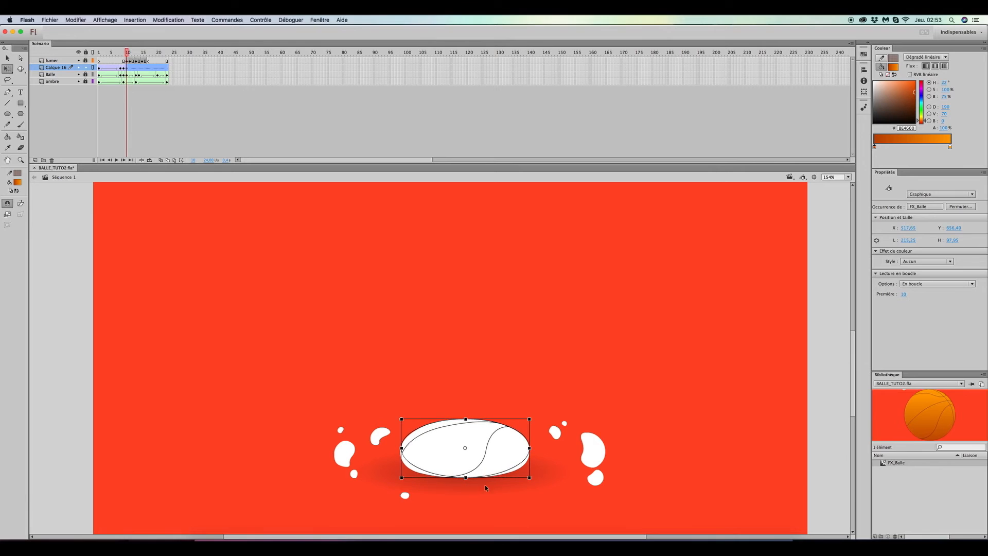
Step: At frame 13, flatten and widen the basketball outline further to fit the white ball
key("period")
key("period")
key("period")
left_click(467, 442)
left_click_drag(465, 419, 466, 430)
left_click_drag(529, 454, 540, 454)
left_click(531, 408)
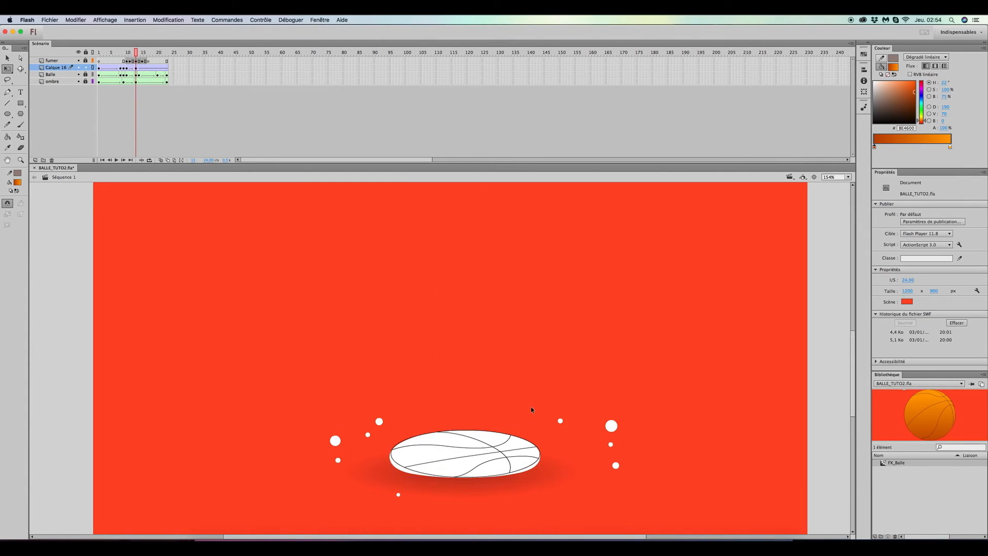
Step: At frame 14, stretch the basketball outline upward and narrow it to fit the rebounding white ball
key("period")
left_click(516, 438)
left_click_drag(465, 430, 465, 210)
left_click_drag(540, 343, 490, 343)
left_click_drag(478, 452, 479, 425)
scroll(467, 257, "up", 3)
left_click(547, 282)
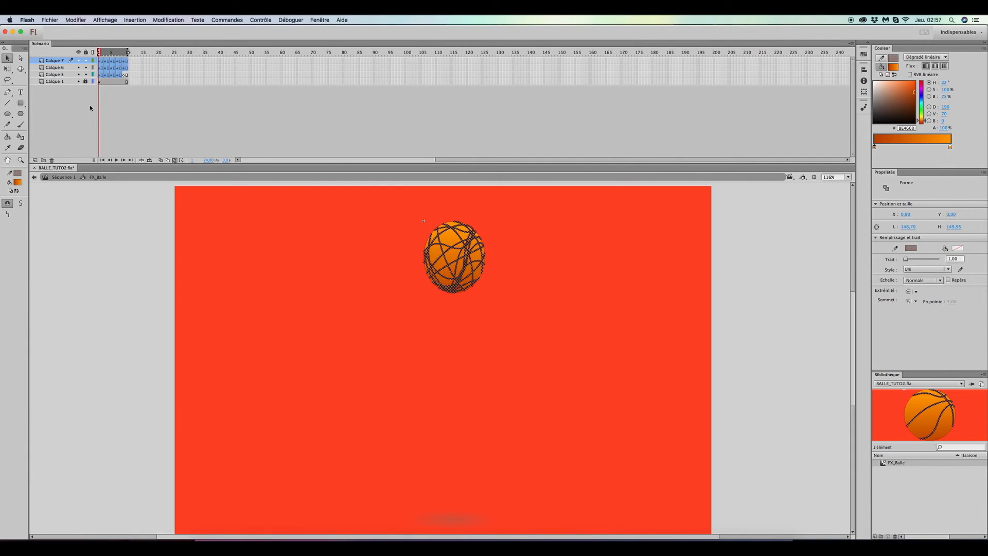
Step: Select all the seam lines in FX_Balle and set their stroke thickness to 6 and colour to #AE4800
key("ctrl+a")
type("6")
key("Return")
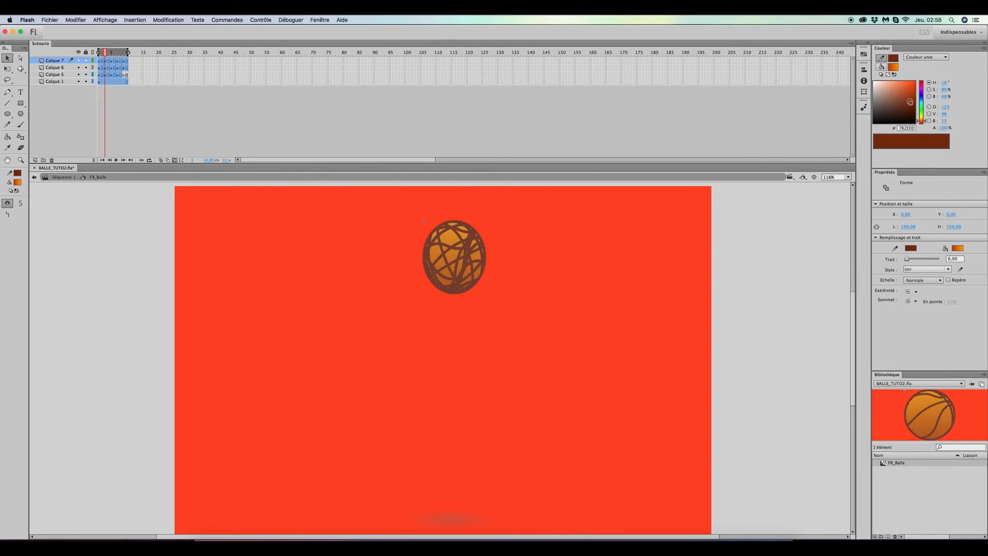
mouse_move(909, 101)
left_mouse_down()
mouse_move(915, 94)
mouse_move(925, 121)
left_mouse_up()
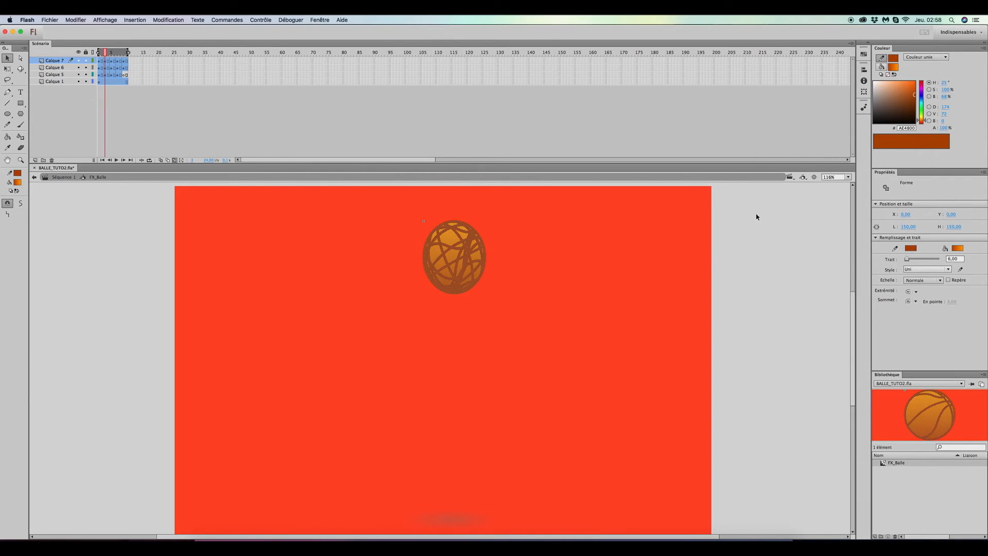
Step: Change the basketball fill in FX_Balle to a radial gradient, recolouring its end stop lighter, #D58A48
left_click(531, 359)
key("f")
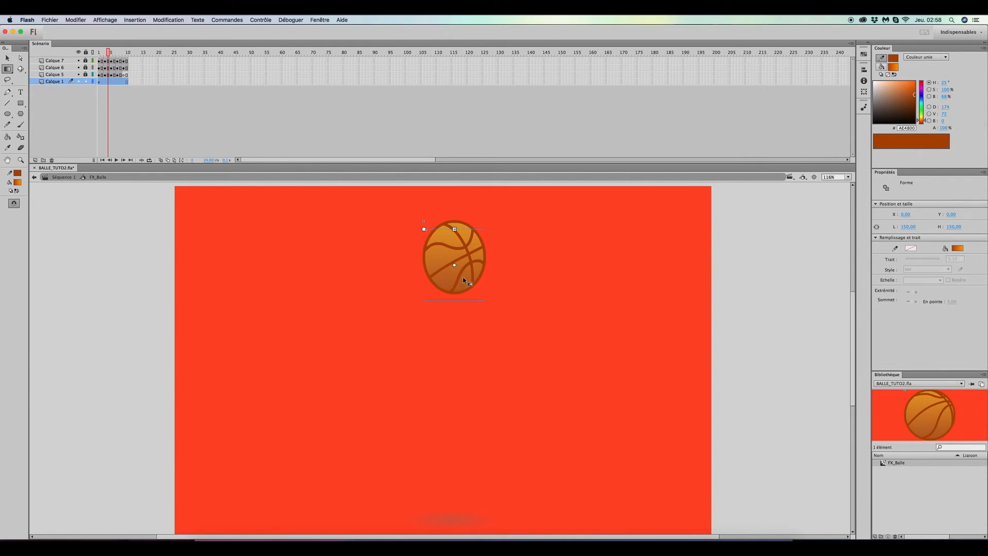
left_click(881, 67)
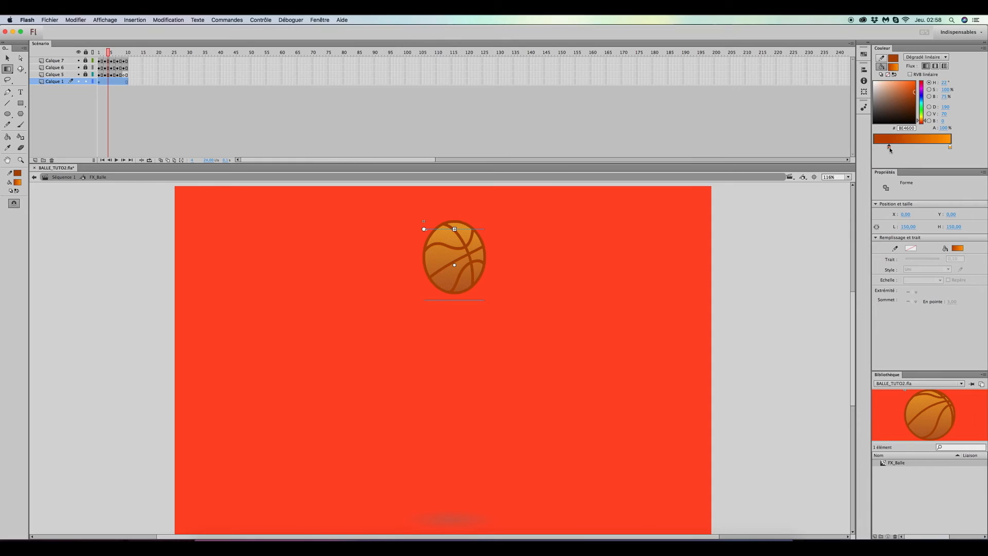
left_click(949, 147)
left_click(874, 147)
left_click_drag(924, 122, 925, 120)
left_click(926, 57)
left_click(926, 87)
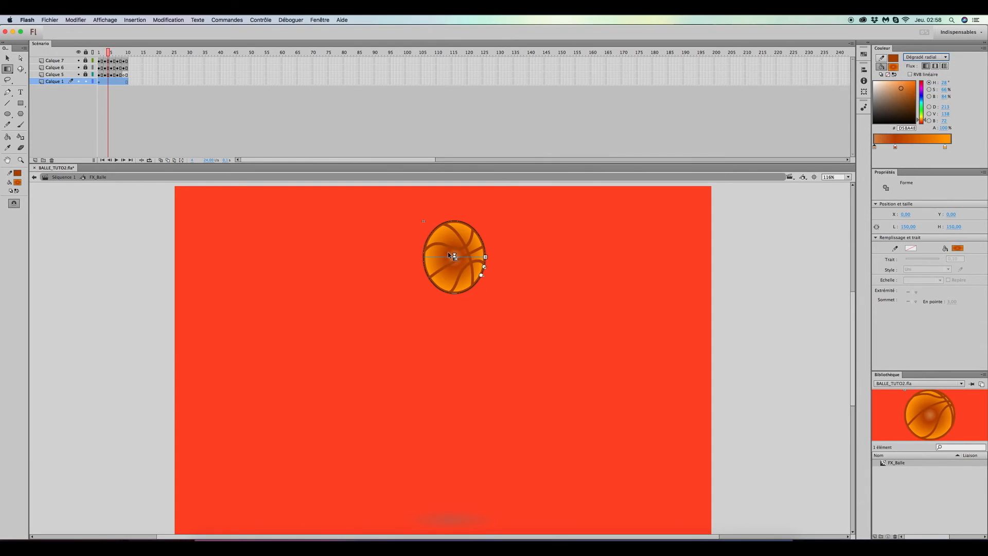
Step: Rearrange the radial gradient's colour stops and enlarge and shift it so the bright centre sits in the ball's upper part
left_click_drag(895, 148, 926, 148)
left_click_drag(945, 148, 949, 148)
mouse_move(489, 268)
left_mouse_down()
mouse_move(503, 272)
mouse_move(455, 243)
mouse_move(495, 269)
left_mouse_up()
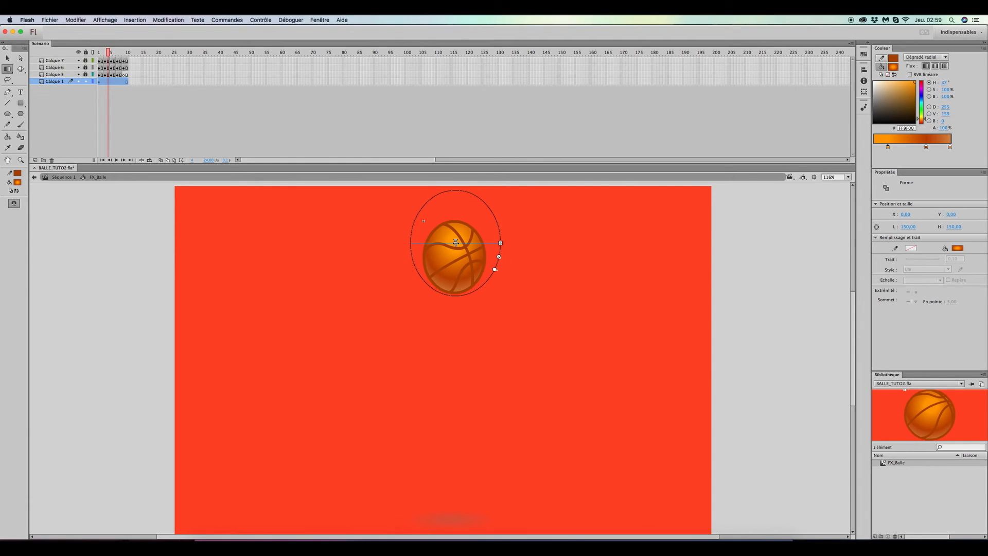
left_click(563, 262)
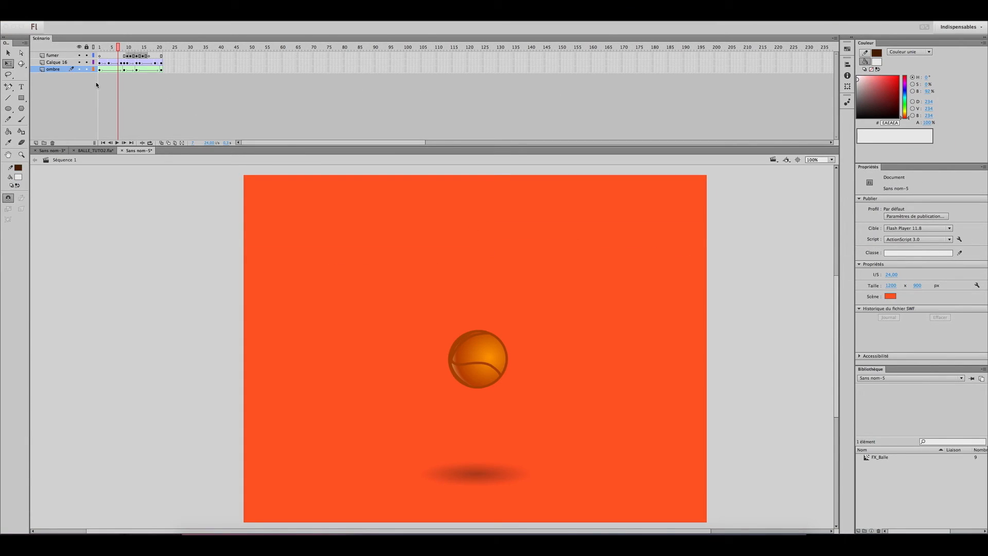
Step: Add a layer below ombre and, at frame 10, draw a flat #EAEAEA ellipse without outline centred beneath the squashed ball
left_click(37, 143)
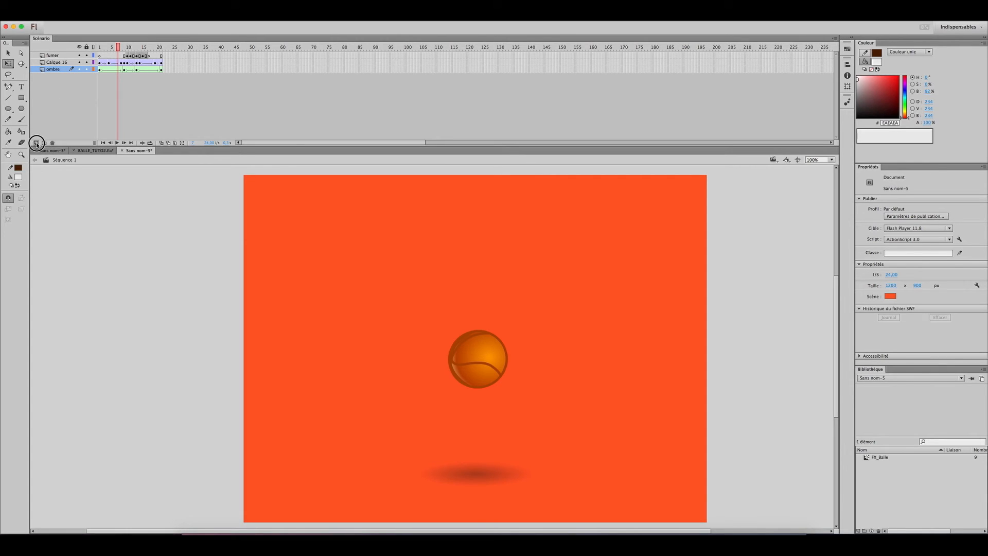
left_click_drag(66, 71, 66, 77)
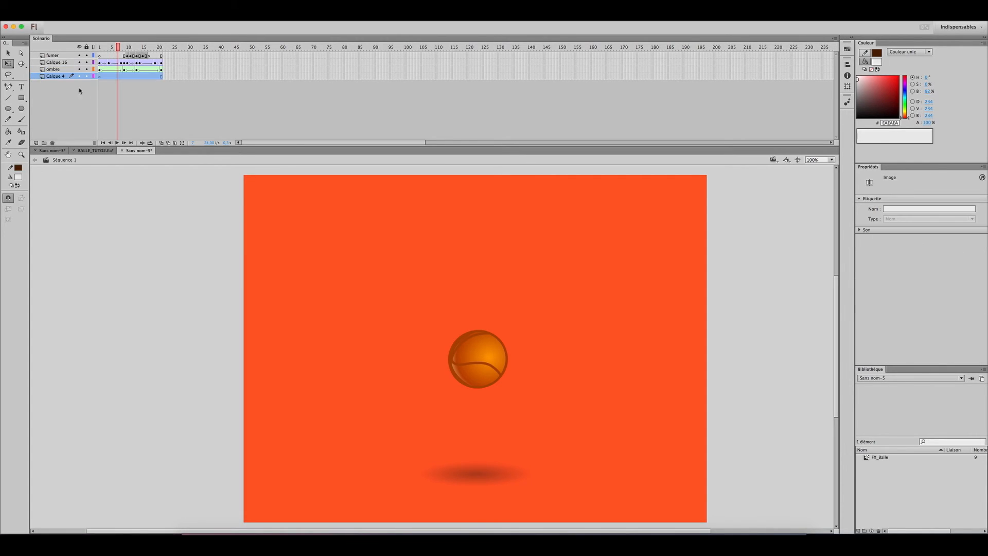
left_click(8, 110)
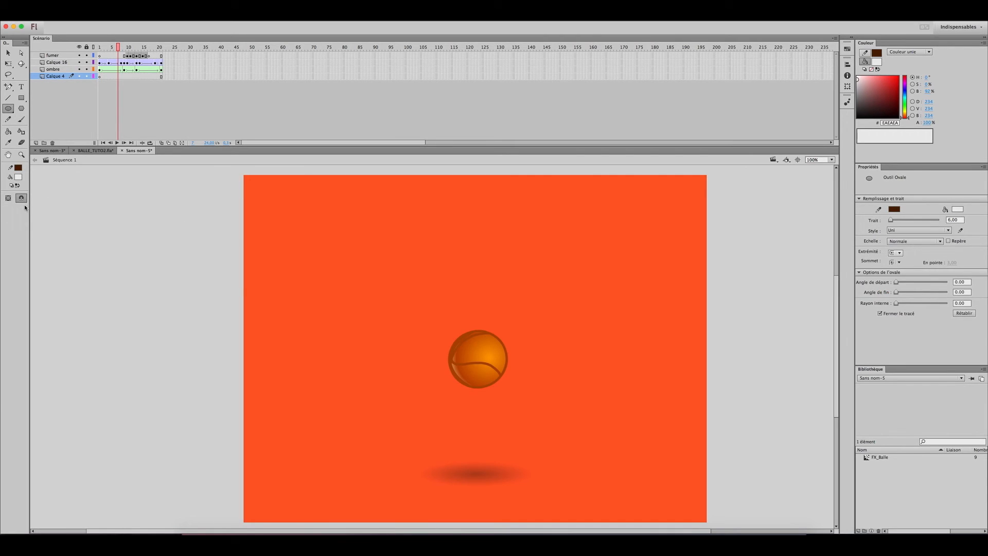
left_click(18, 167)
left_click(134, 175)
left_click_drag(118, 48, 127, 47)
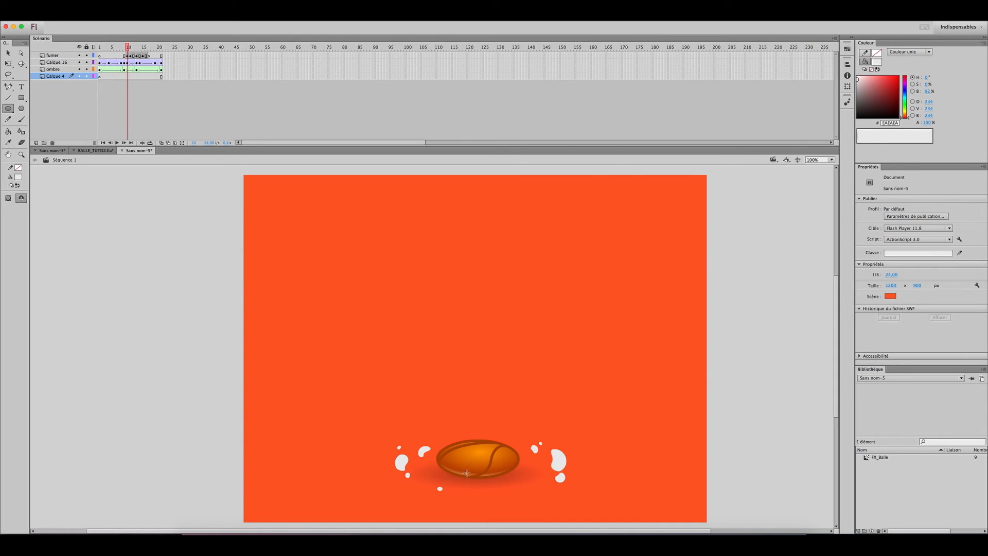
left_click_drag(478, 472, 591, 441)
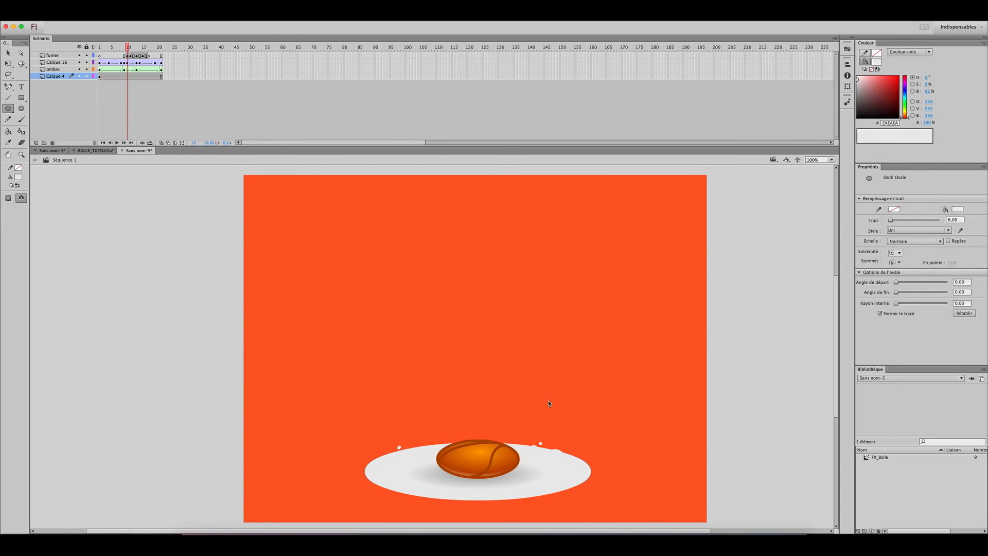
Step: Insert a keyframe at frame 10 of the ellipse layer and clear the ellipse from the frames before it
left_click(128, 77)
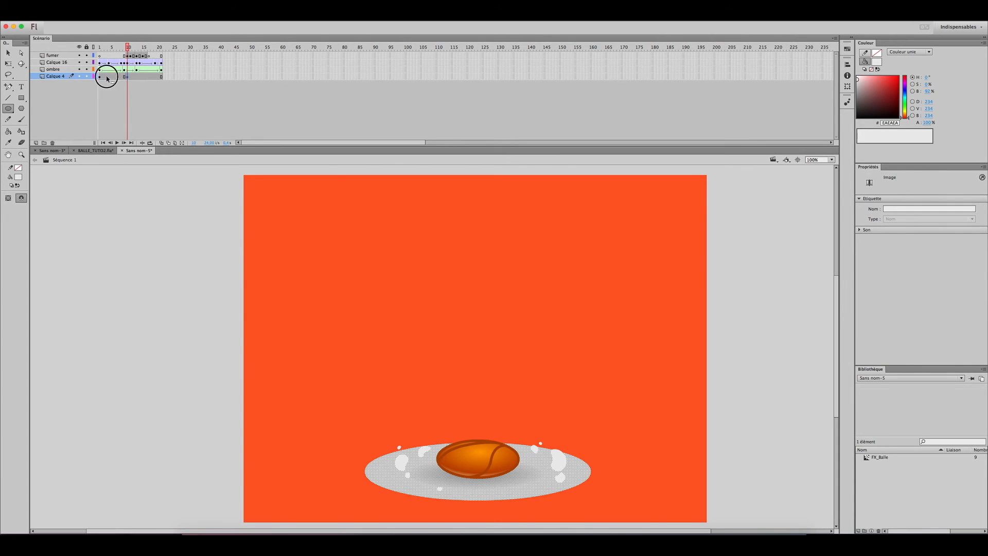
left_click(107, 79)
key("Delete")
Step: Create a shape tween on the ellipse layer from frame 10 onward
double_click(134, 78)
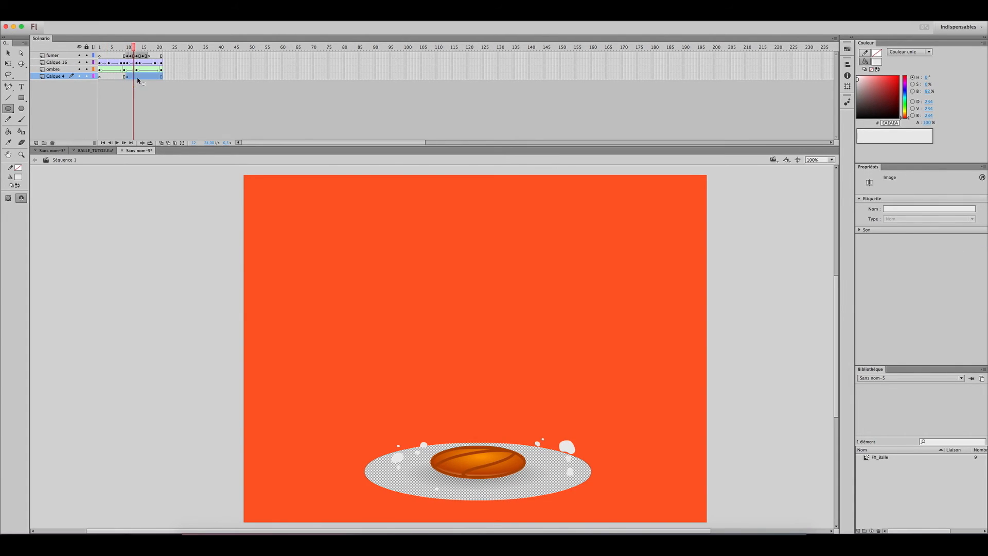
right_click(134, 78)
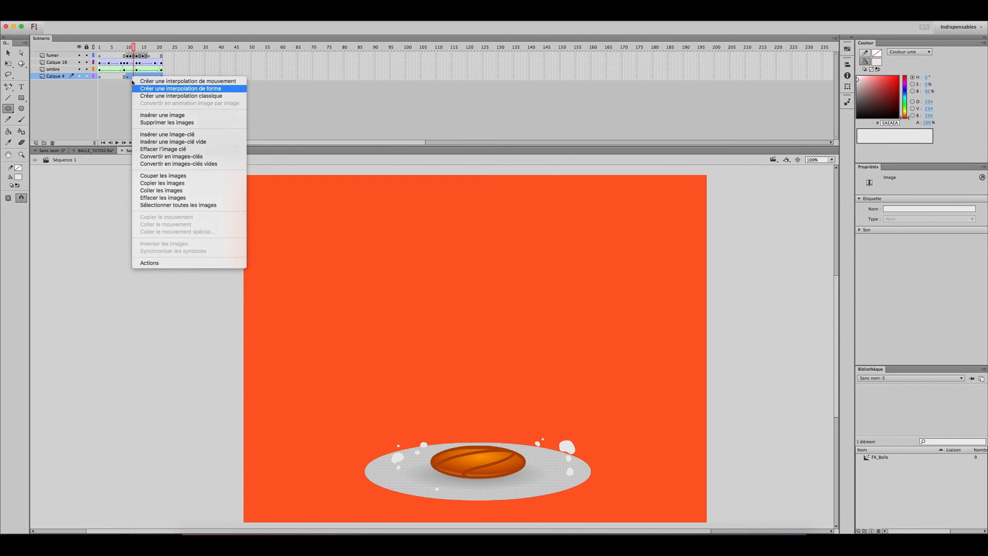
left_click(134, 88)
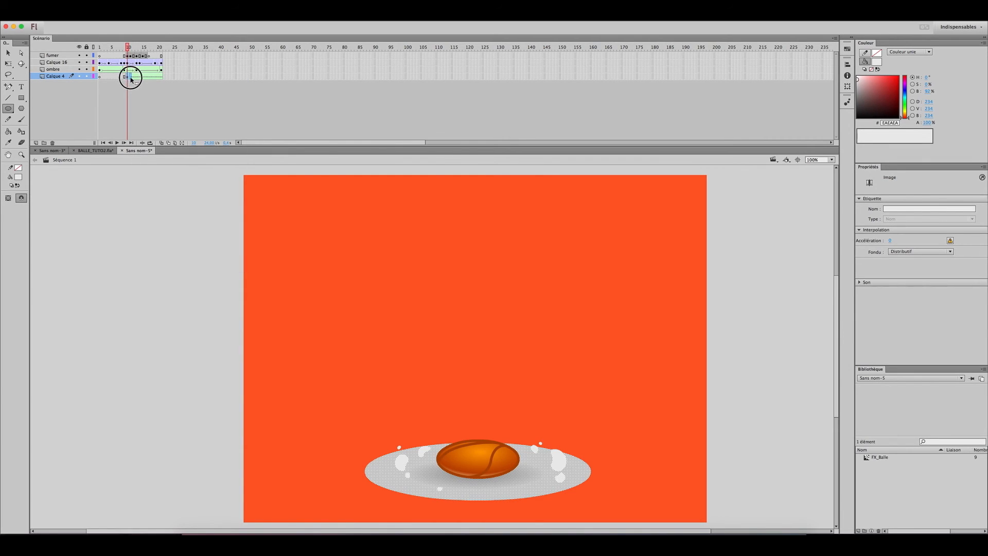
Step: Add a keyframe at frame 13 and enlarge the ellipse from its centre until it is wider than the stage
left_click(138, 79)
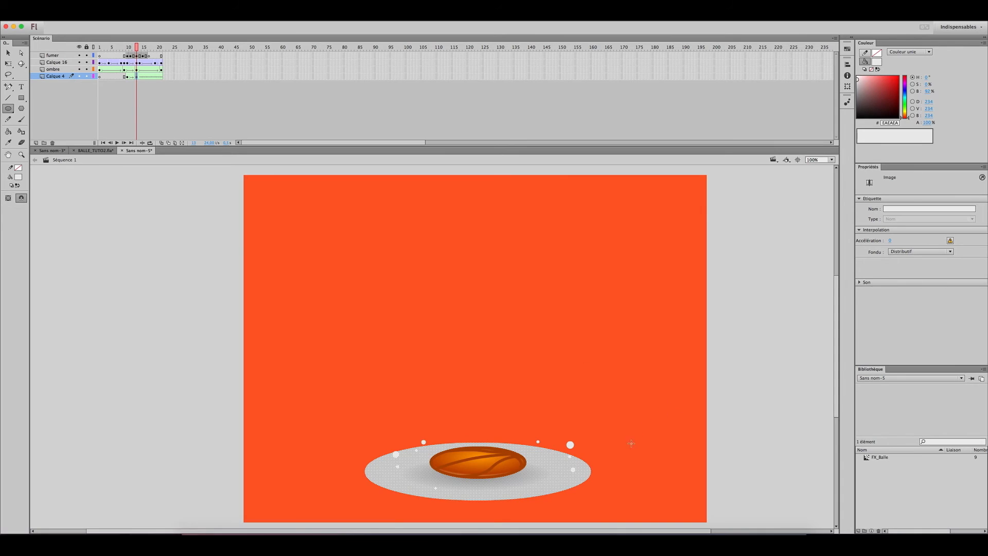
key("q")
left_click_drag(591, 441, 811, 406)
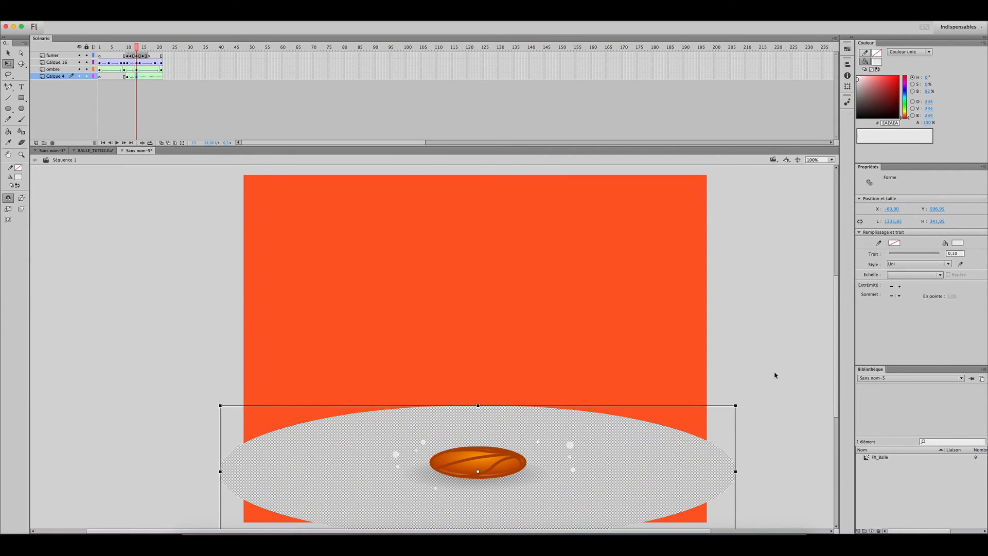
left_click(767, 422)
Step: Add a keyframe at frame 17 and enlarge the ellipse until it covers nearly the whole stage
left_click(136, 77)
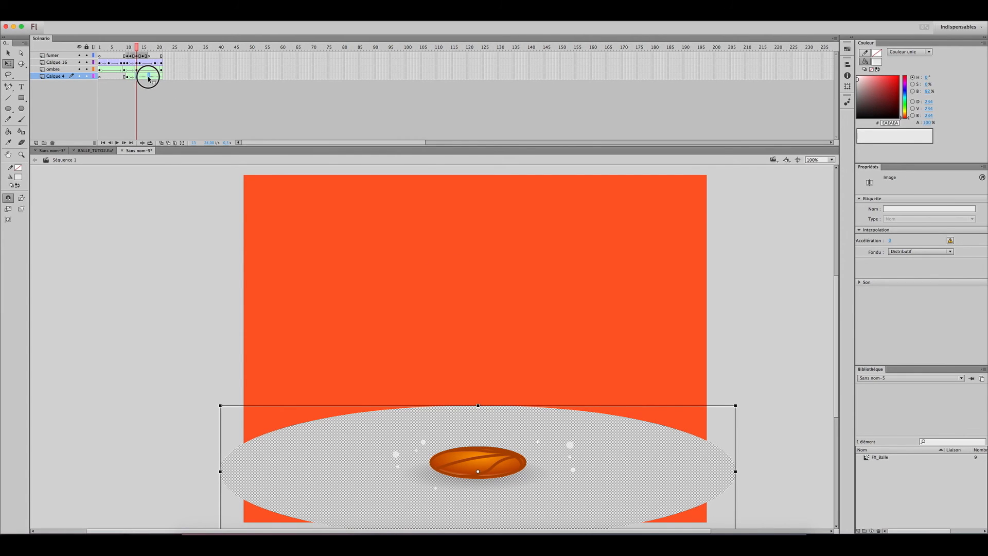
left_click(148, 77)
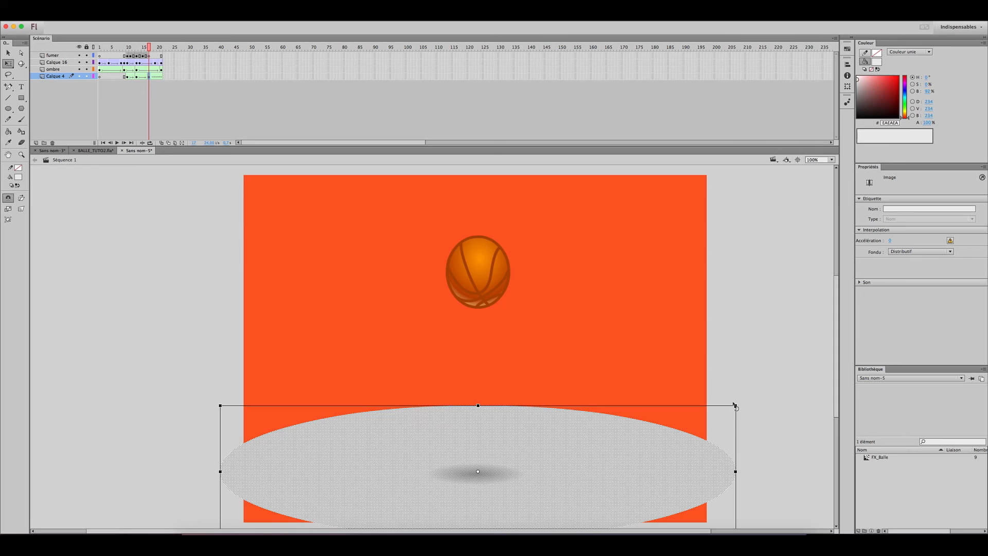
left_click_drag(733, 406, 834, 149)
left_click(169, 99)
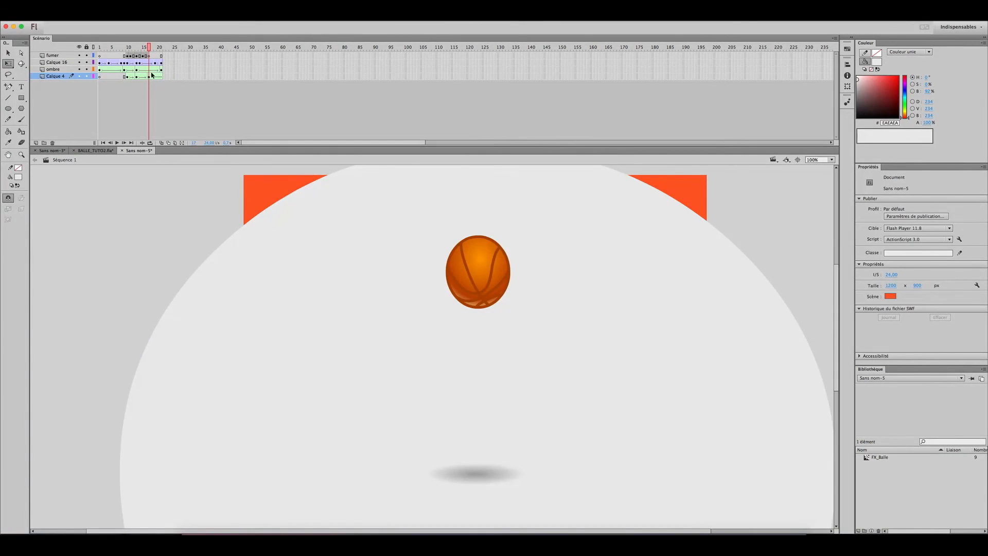
Step: Add a keyframe at frame 18, delete the ellipse there and draw a light grey rectangle covering the whole stage
left_click(152, 77)
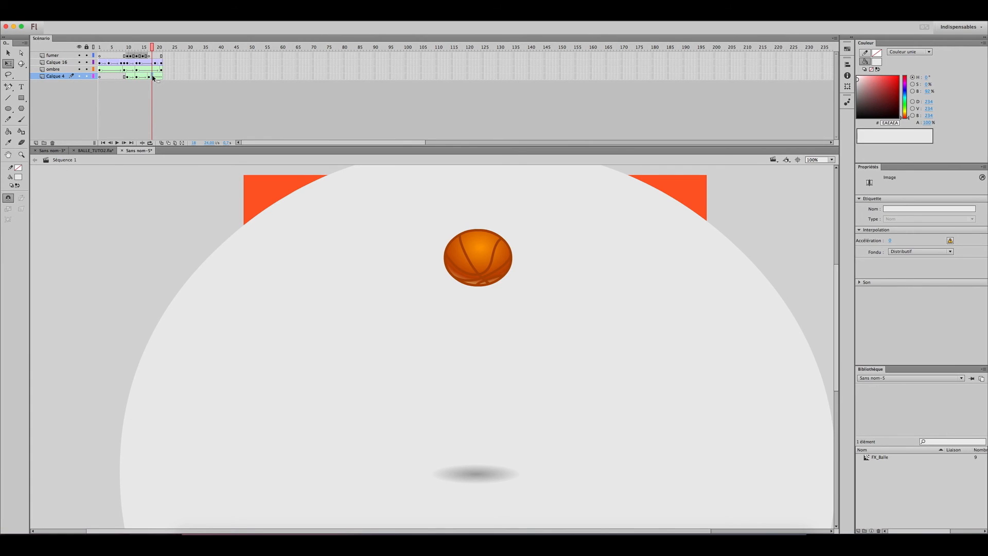
left_click(153, 78)
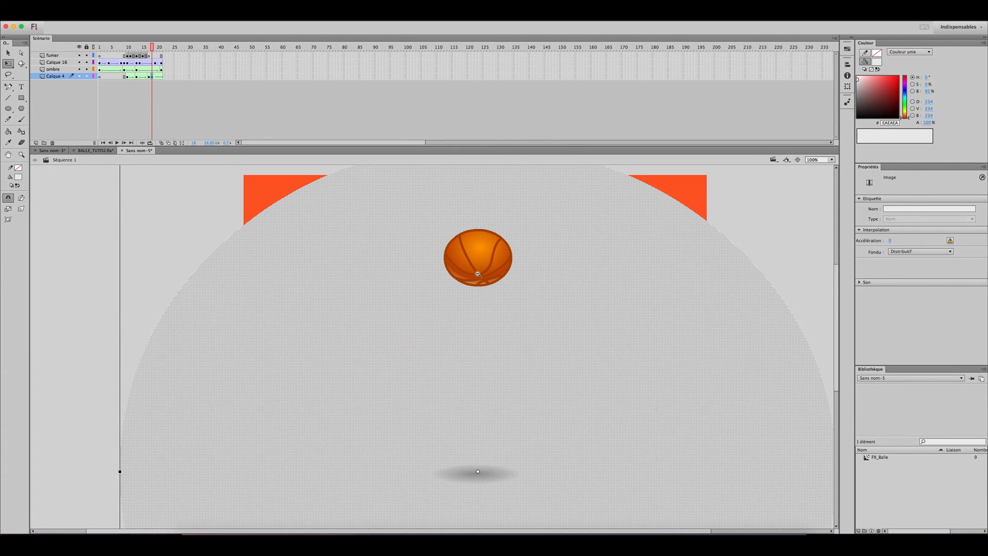
key("r")
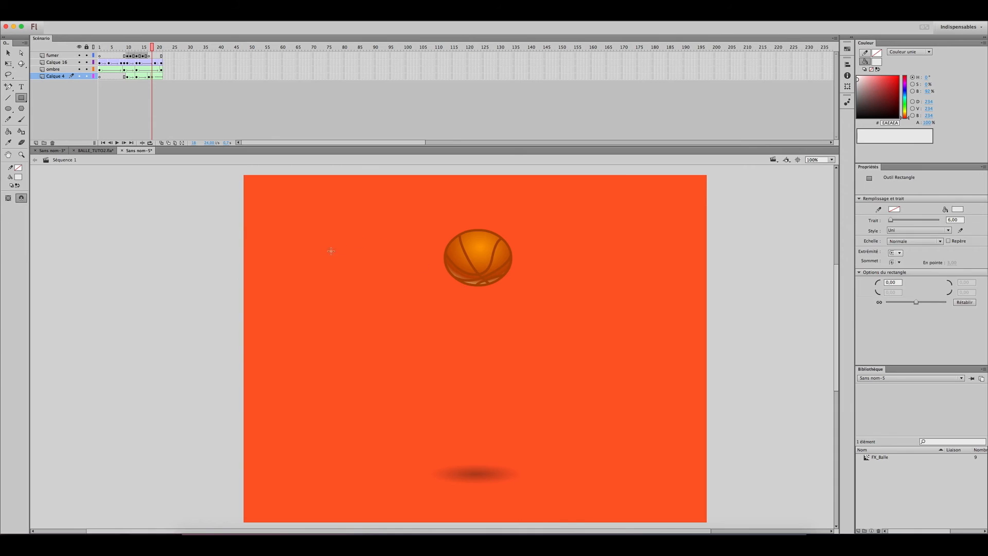
left_click_drag(242, 176, 723, 529)
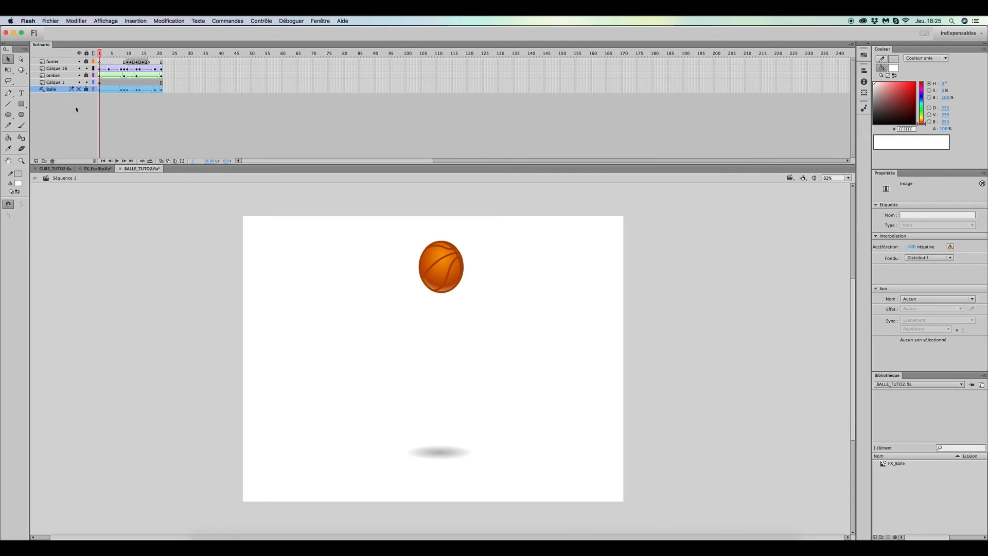
Step: Copy the frames of fumer, Calque 16 and ombre along the timeline to repeat the bounce up to frame 84, and play it
left_click(76, 109)
left_click_drag(100, 76, 183, 76)
left_click_drag(174, 76, 291, 53)
left_click_drag(240, 76, 304, 76)
left_click_drag(291, 54, 322, 57)
key("Return")
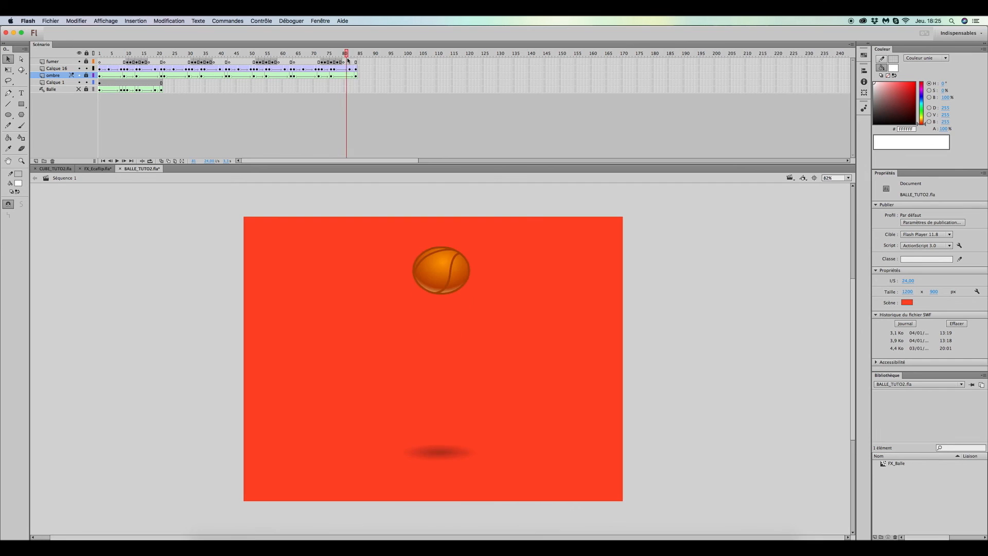